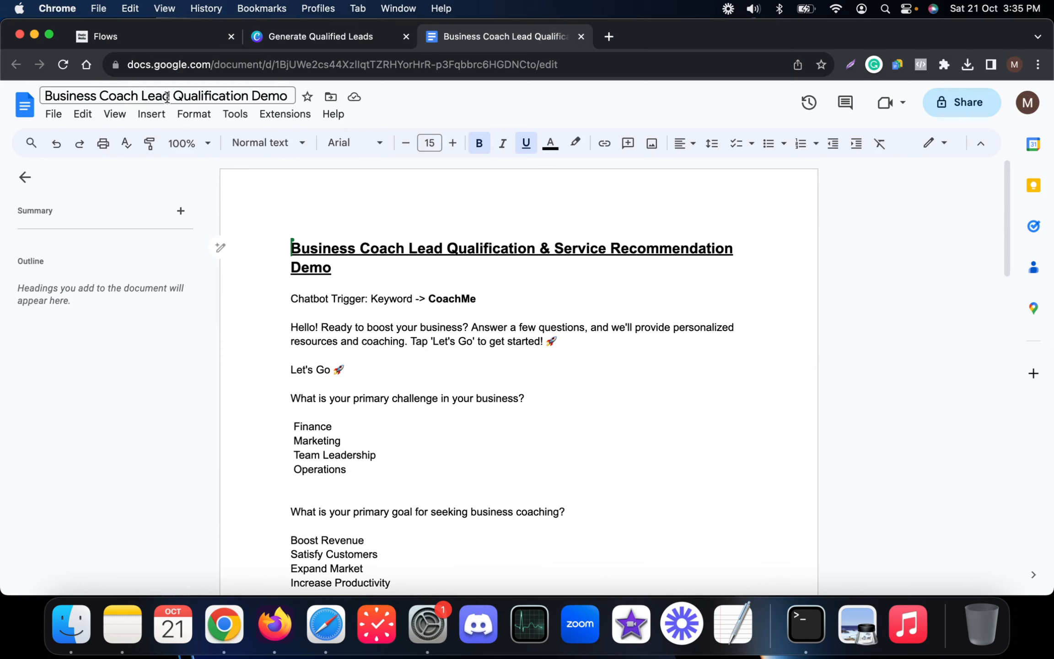
- Examine the business coach chatbot script in the document, from the keyword trigger and greeting through the qualification questions
scroll(471, 407, down, 3)
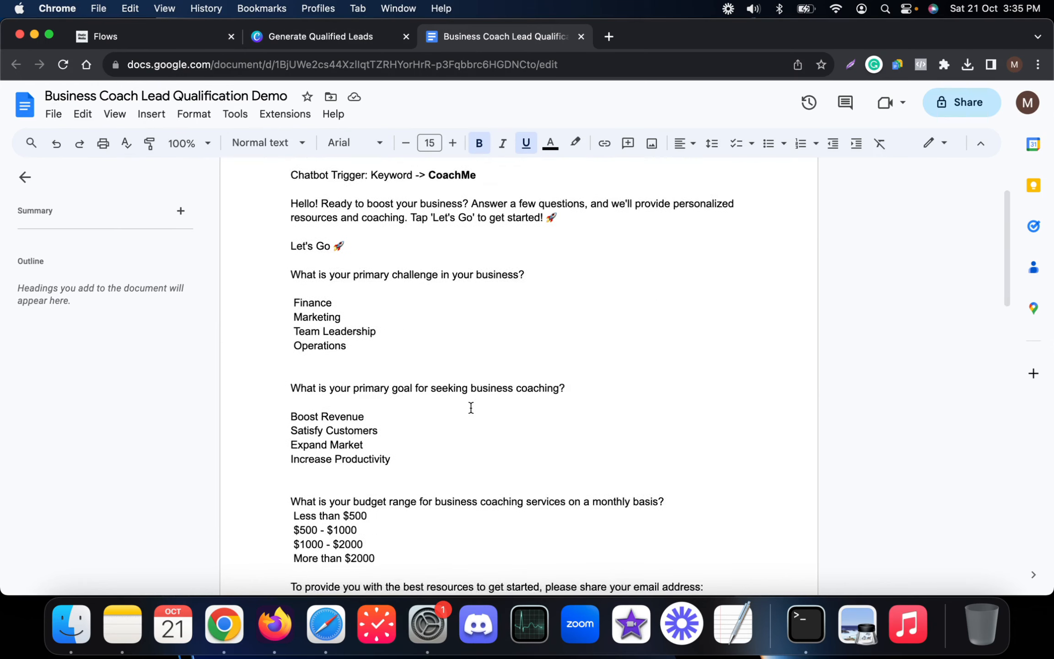
scroll(430, 398, down, 1)
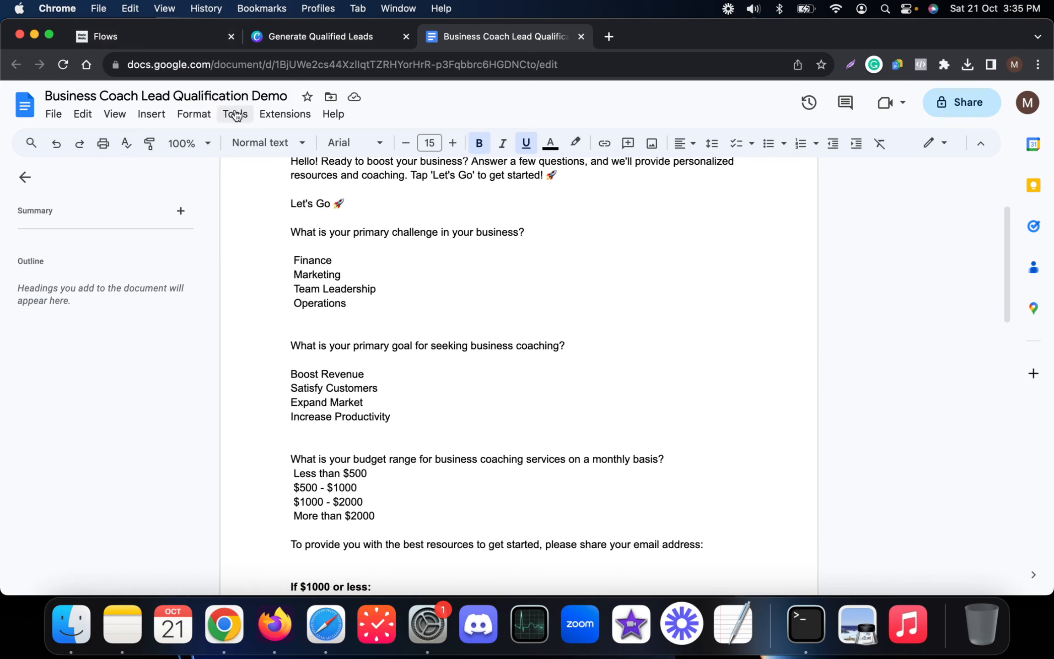
scroll(461, 377, down, 1)
scroll(461, 376, up, 5)
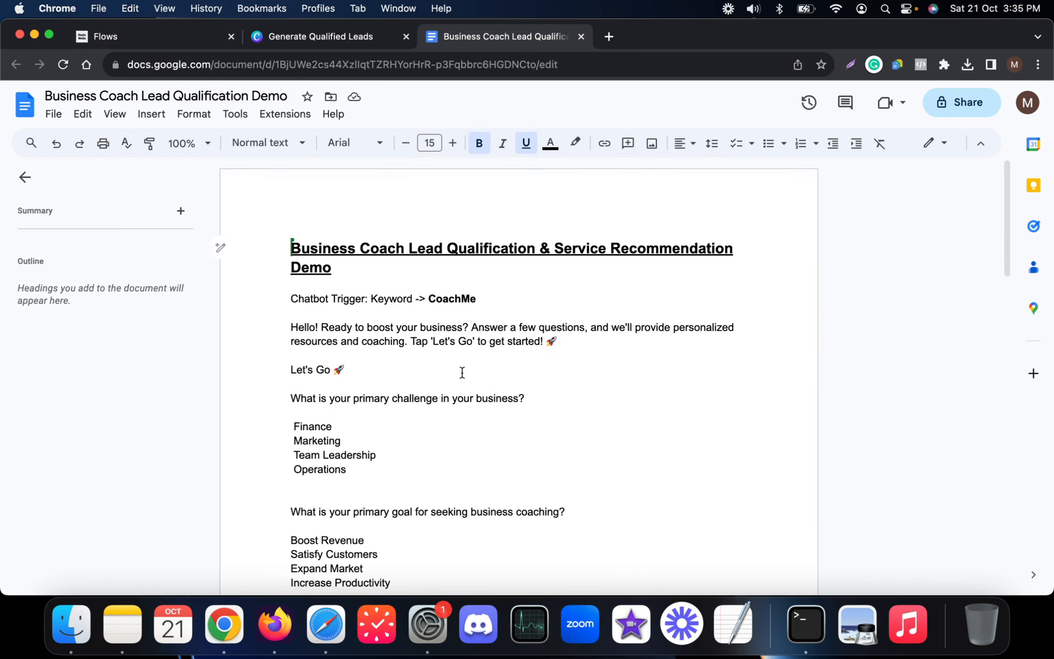
scroll(462, 373, down, 3)
scroll(462, 373, down, 1)
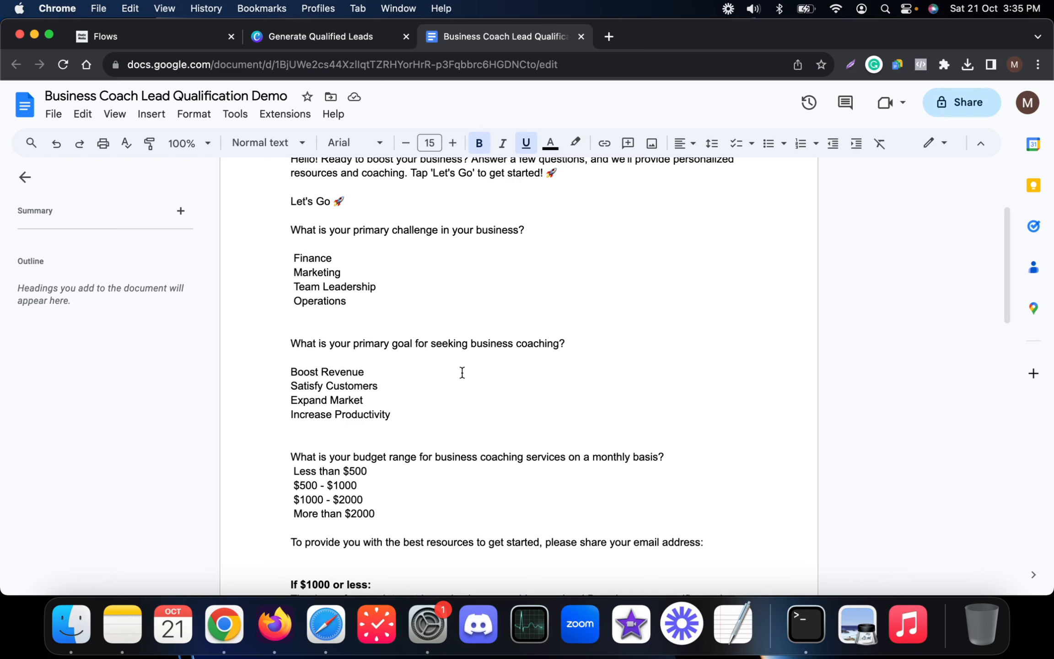
scroll(462, 373, up, 3)
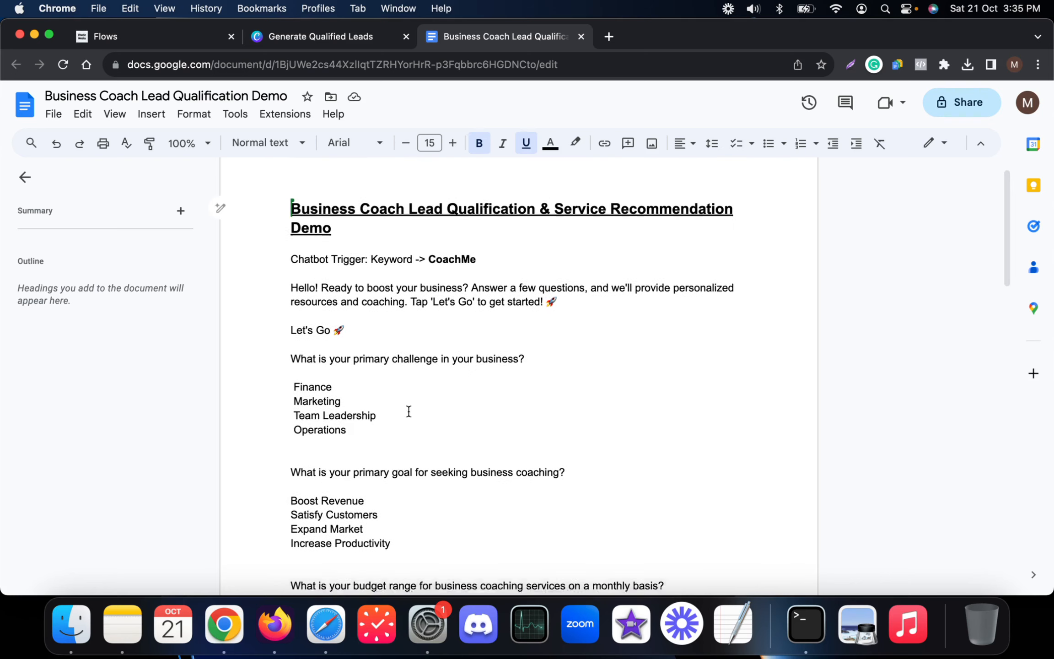
scroll(408, 412, down, 15)
scroll(406, 413, up, 3)
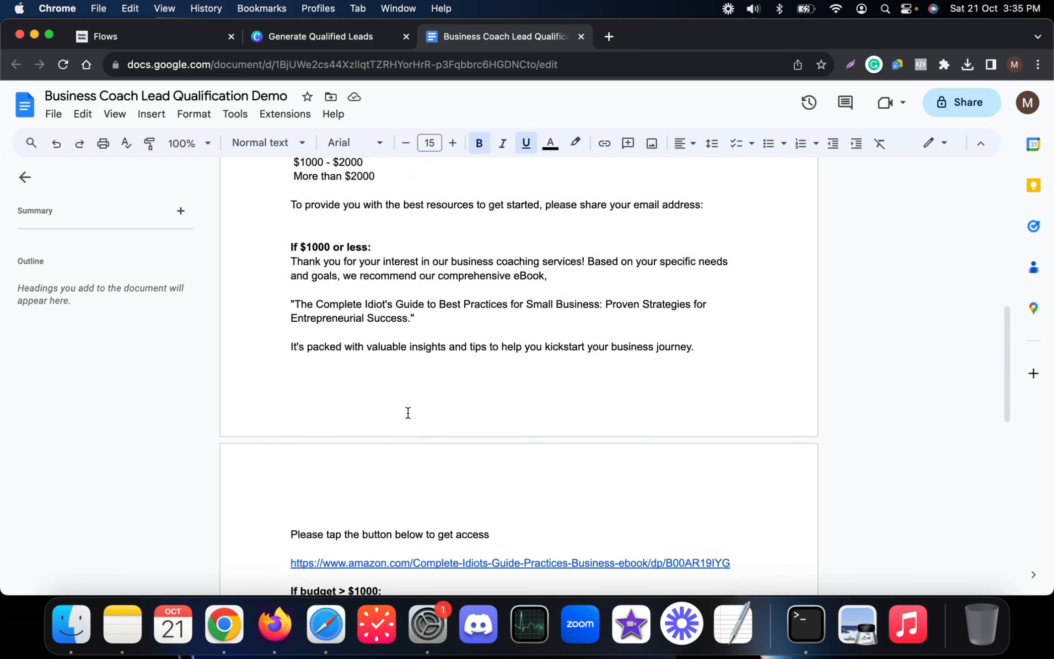
- Examine the script's budget options, the $1000-or-less and above-$1000 branches, and the keyword trigger line
drag(379, 302, 294, 257)
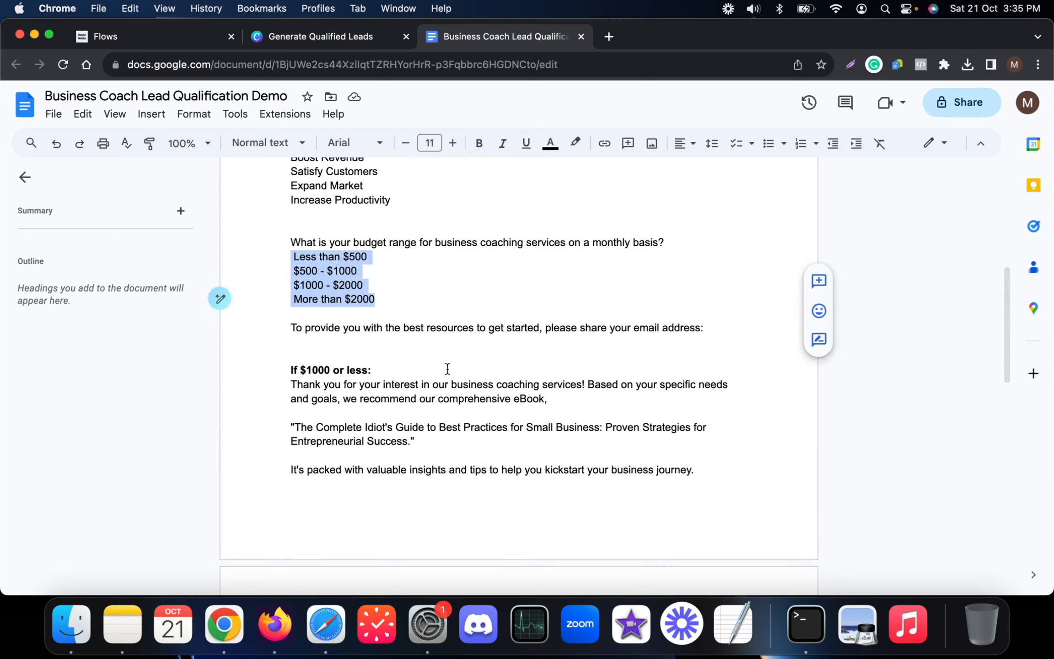
drag(392, 370, 248, 370)
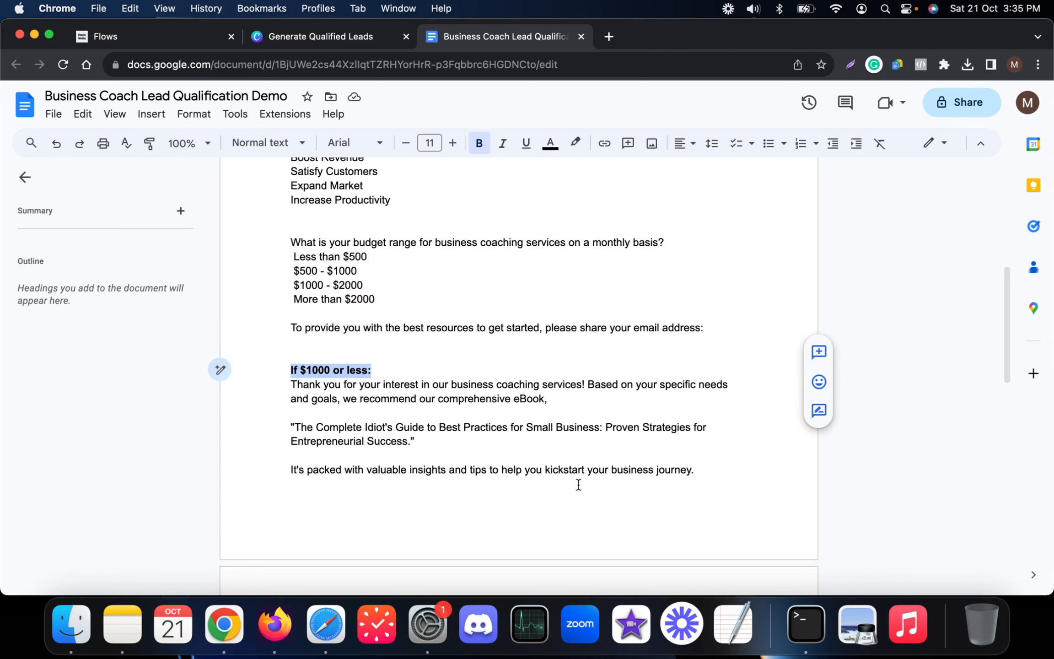
scroll(512, 477, down, 4)
scroll(454, 529, down, 3)
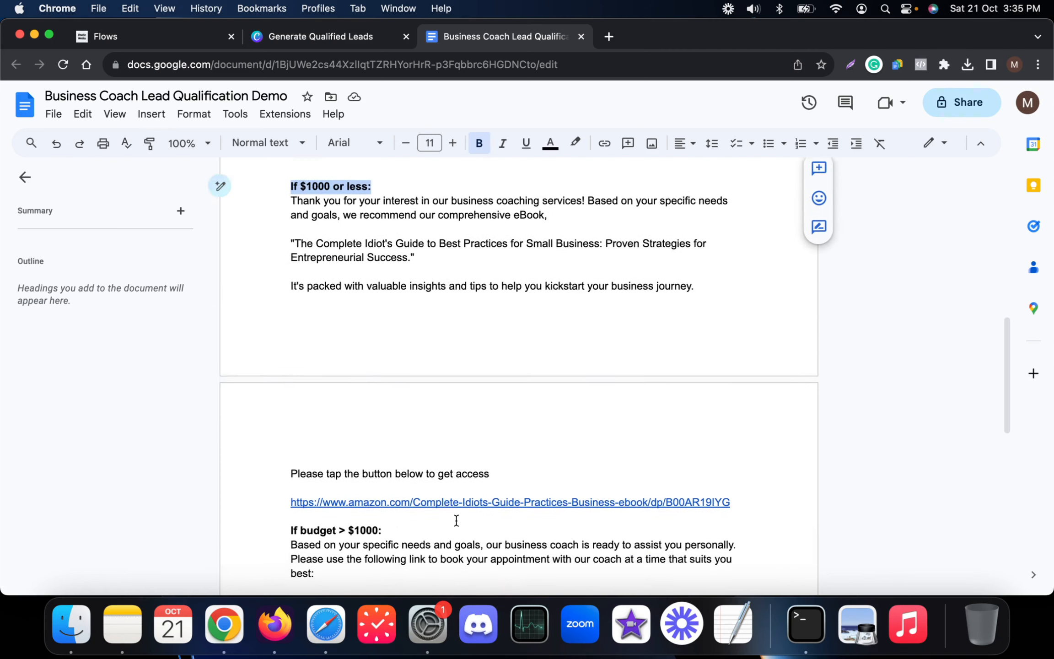
drag(438, 478, 200, 391)
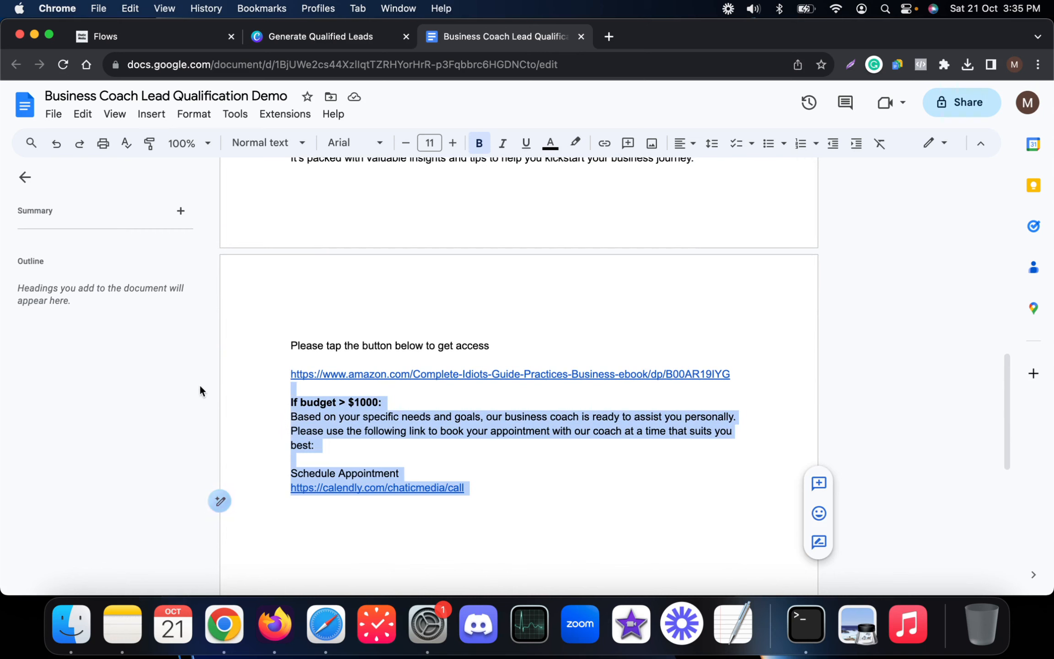
scroll(380, 432, up, 8)
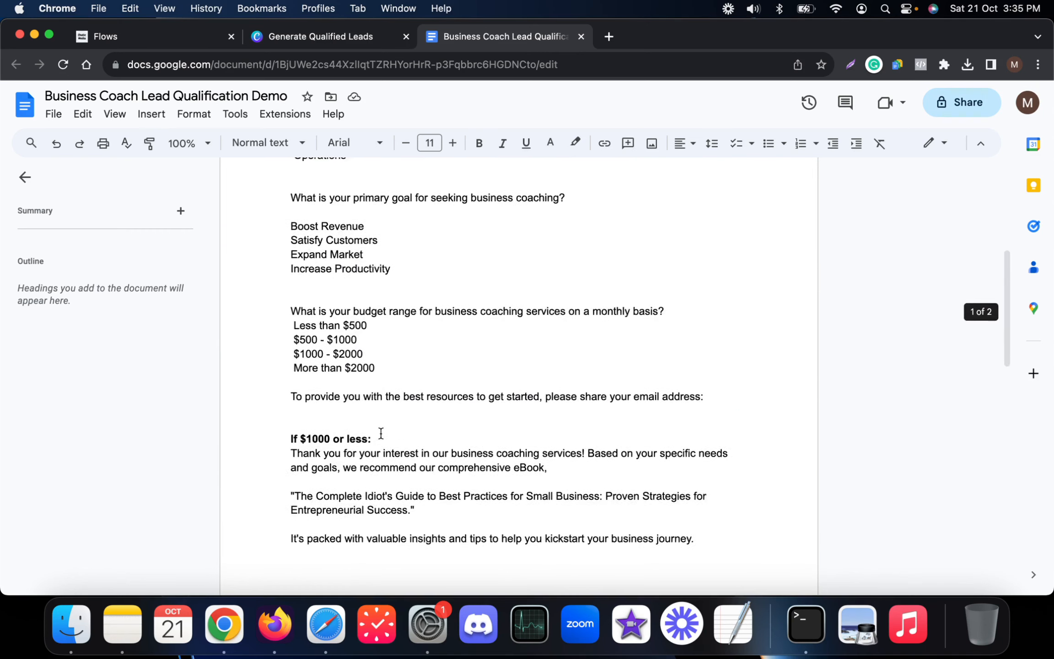
scroll(383, 431, up, 3)
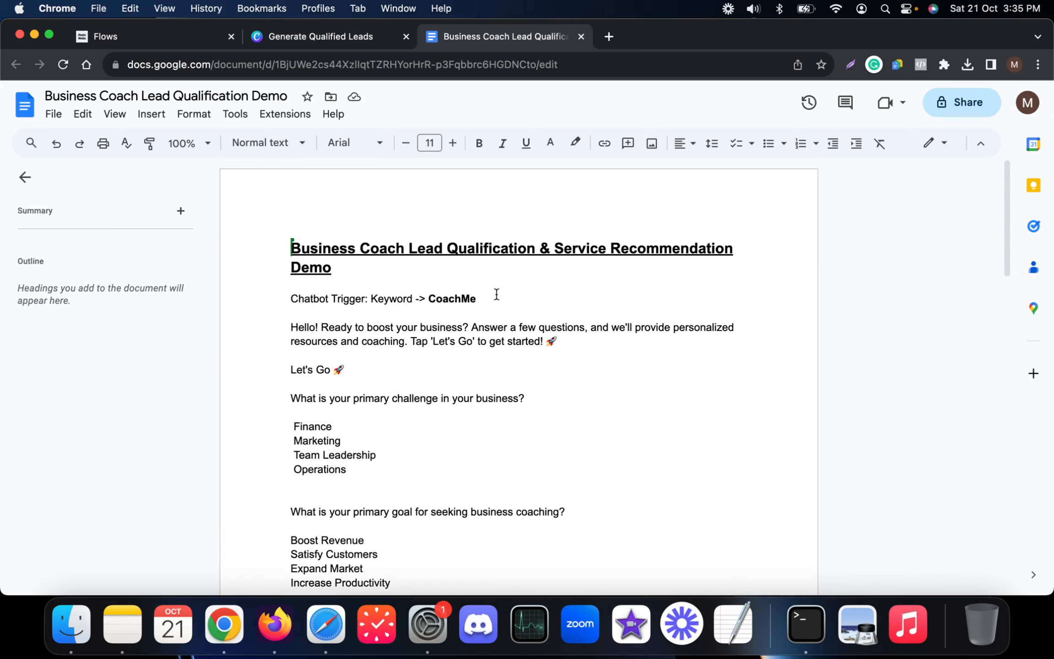
drag(286, 297, 493, 300)
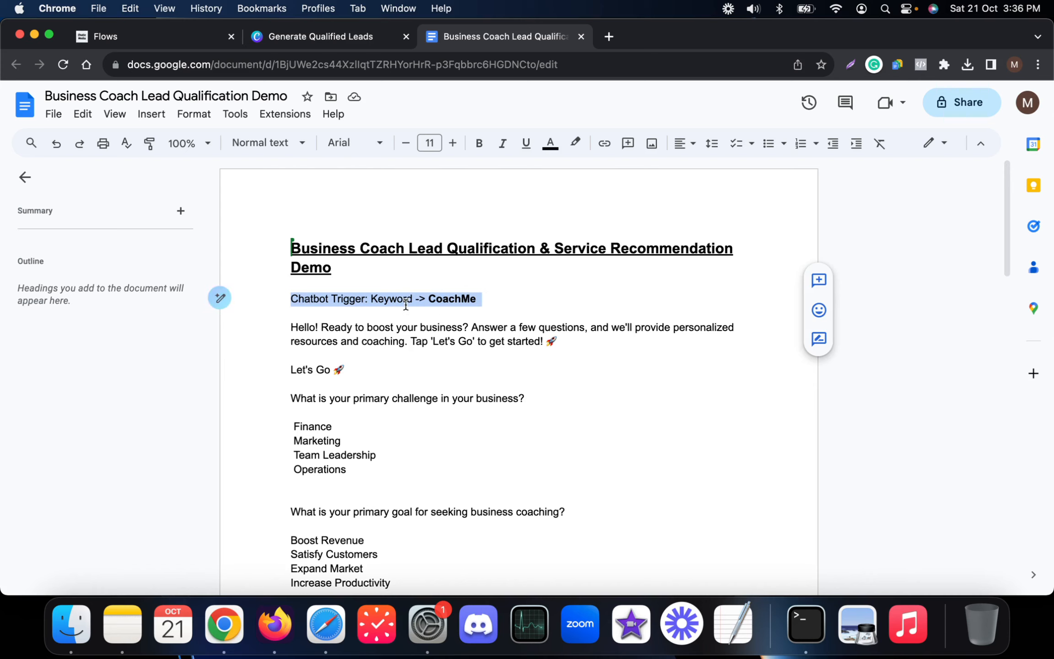
- Dismiss the contact pop-up on the Chatic Media platform page and examine its channels, features and integrations
click(146, 39)
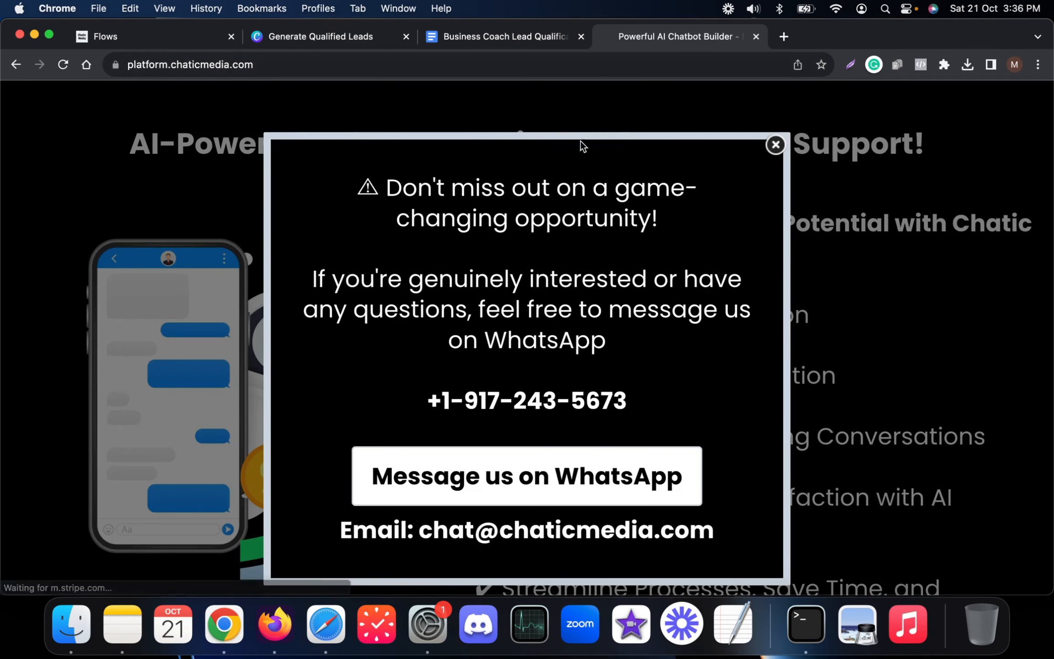
click(776, 144)
scroll(371, 392, down, 15)
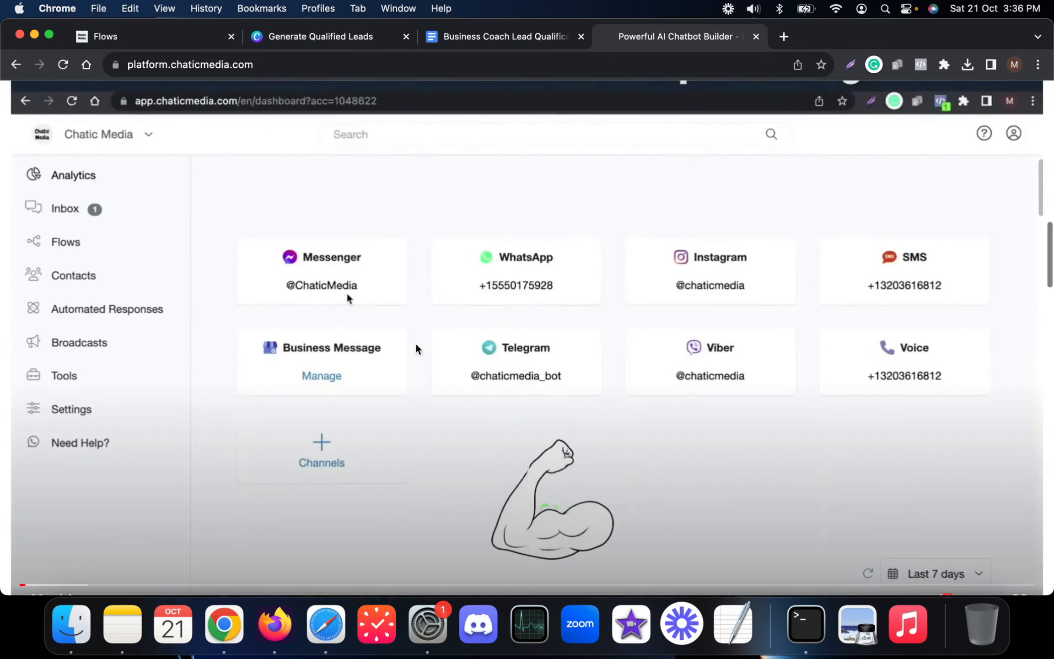
scroll(366, 412, down, 4)
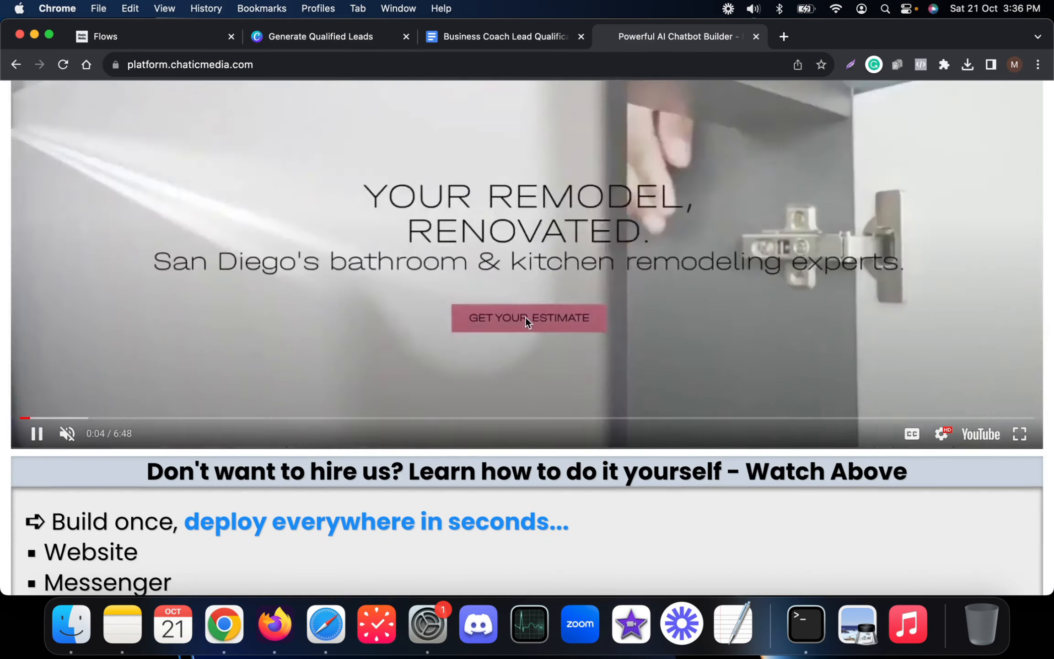
scroll(480, 257, down, 3)
scroll(348, 297, down, 4)
scroll(253, 375, down, 15)
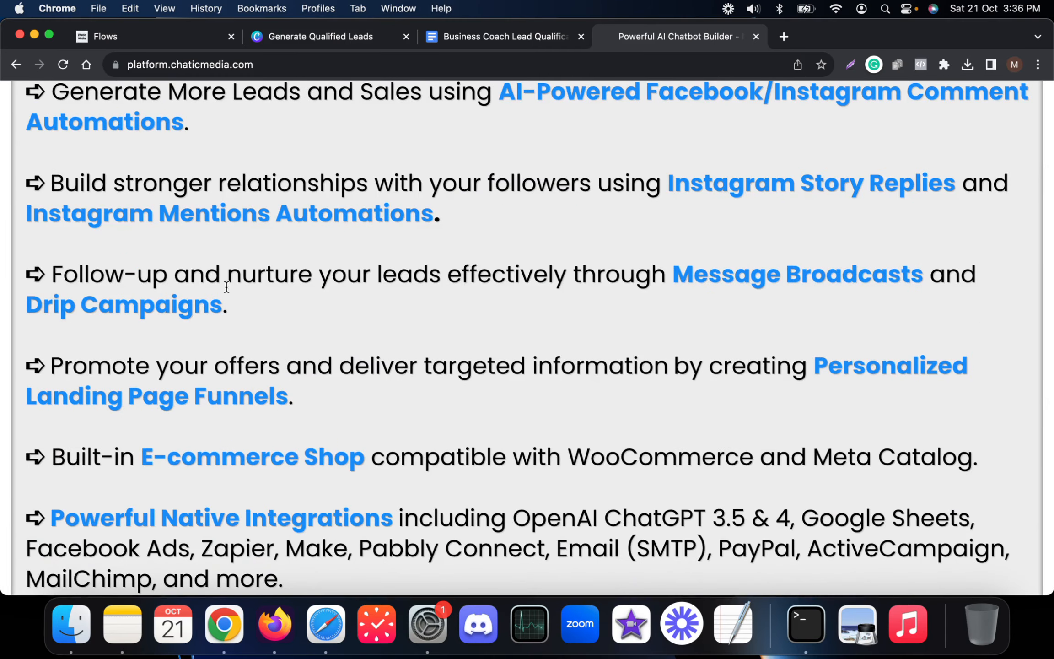
scroll(553, 264, down, 10)
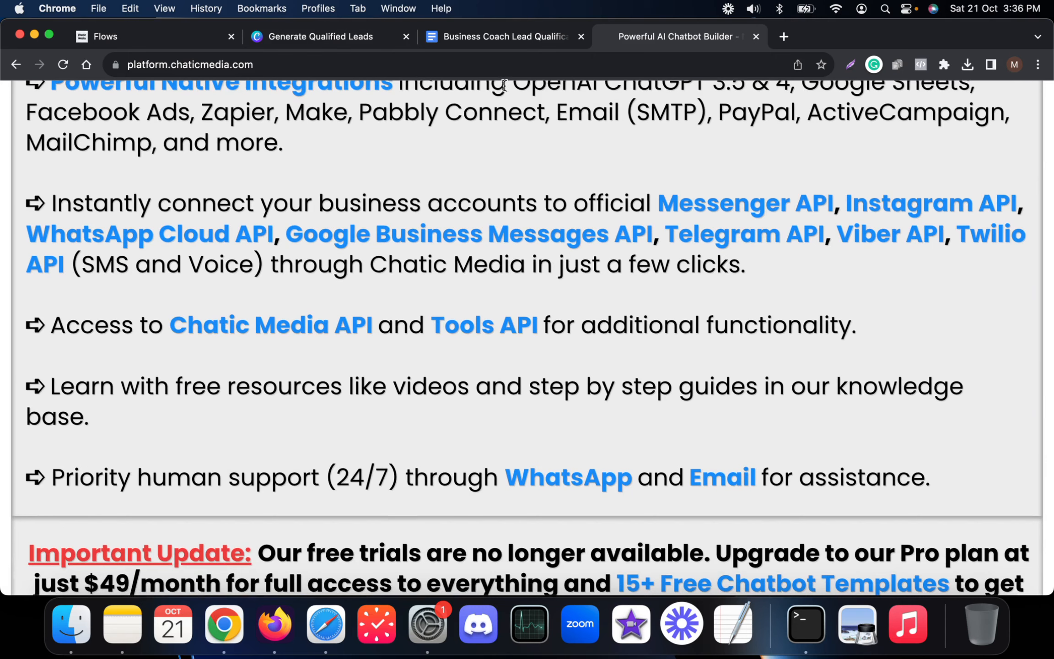
- Copy the words "Business Coach Lead Qualification" from the heading of the script document
click(149, 41)
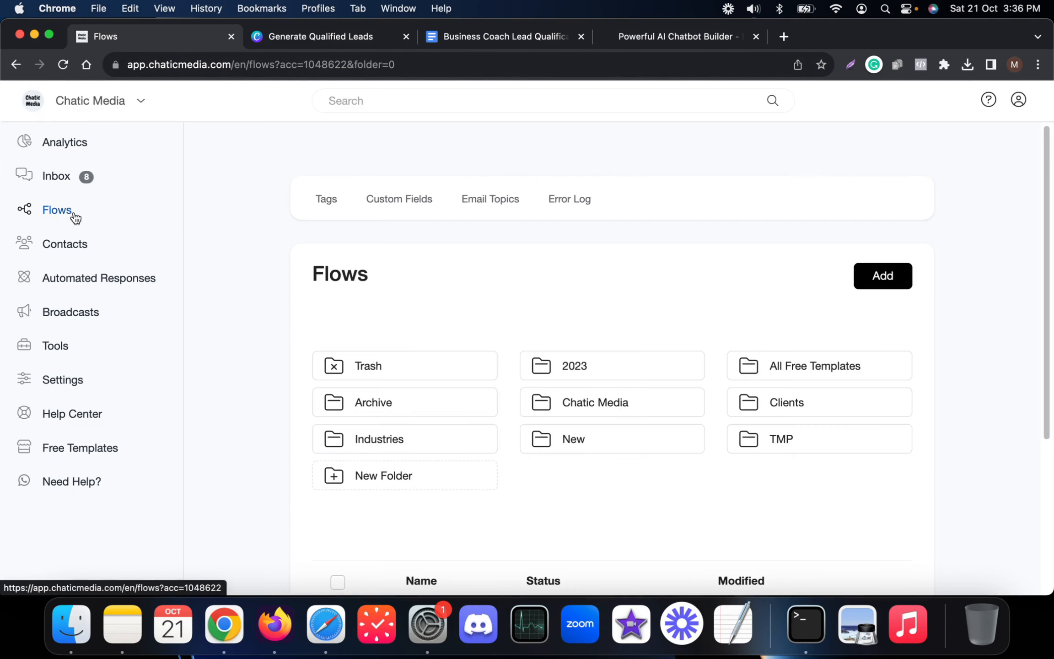
click(474, 36)
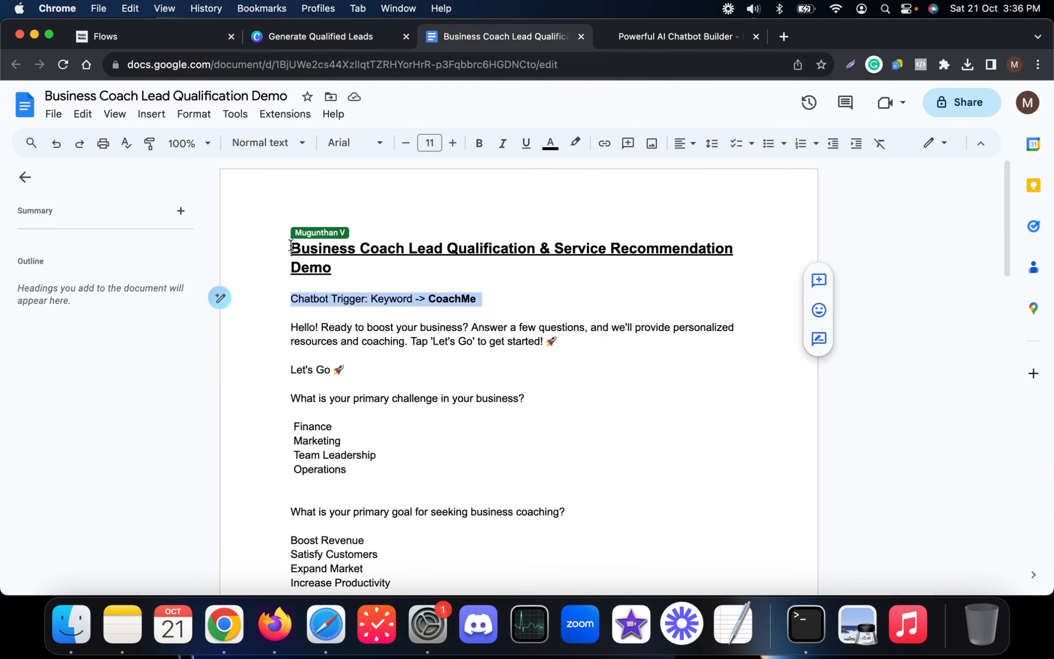
drag(291, 246, 540, 244)
key(super+c)
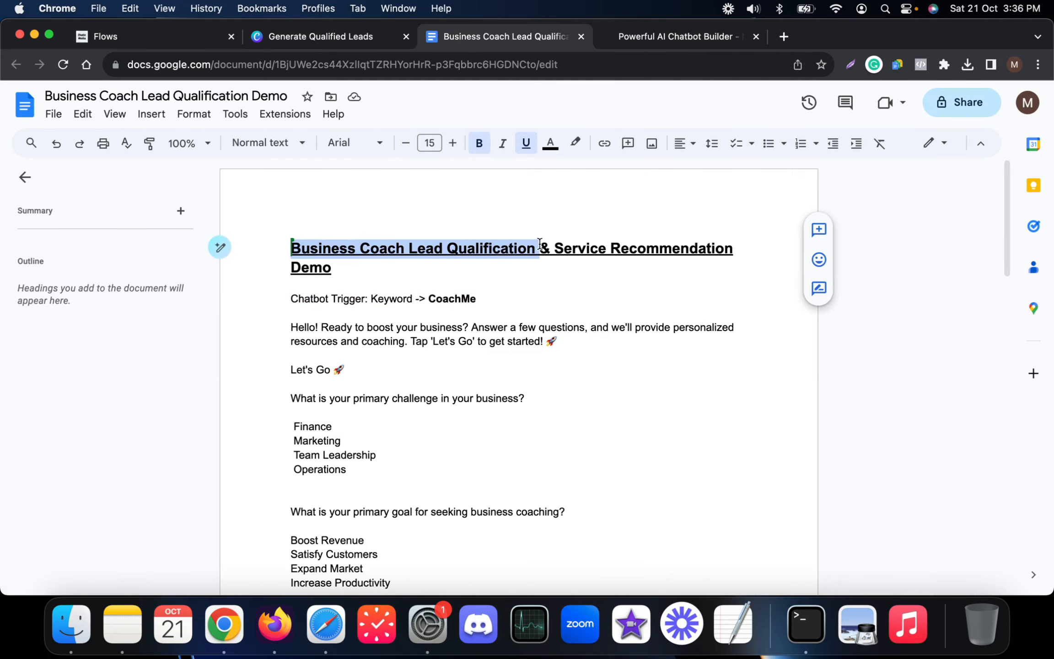
- Create a new flow in Chatic Media named "Business Coach Lead Qualification" with the copied text
click(179, 36)
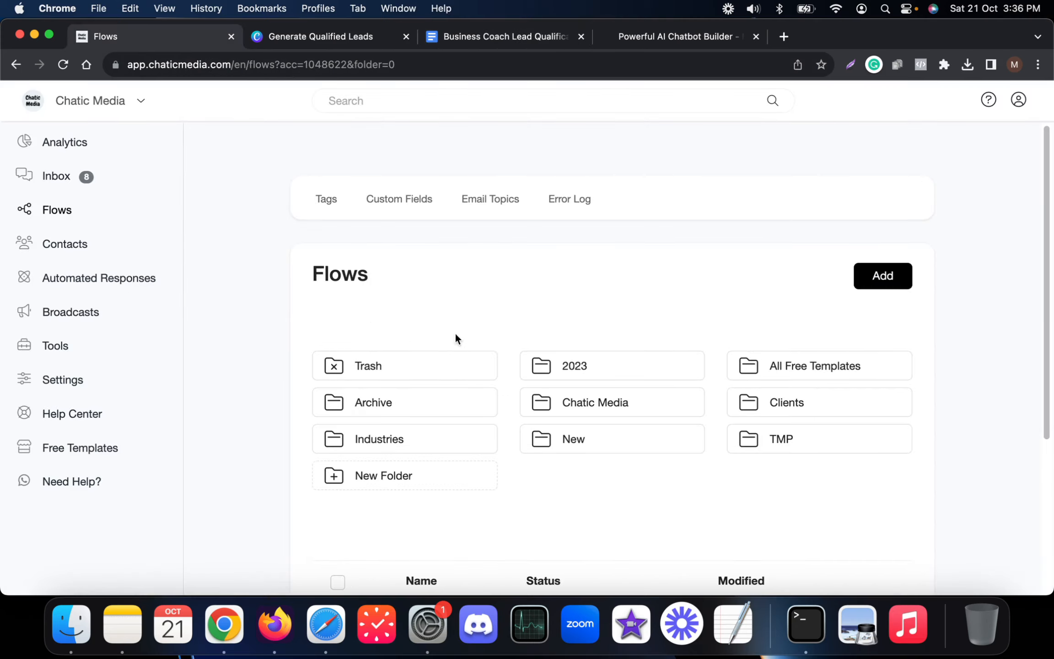
scroll(646, 400, down, 3)
scroll(648, 434, up, 2)
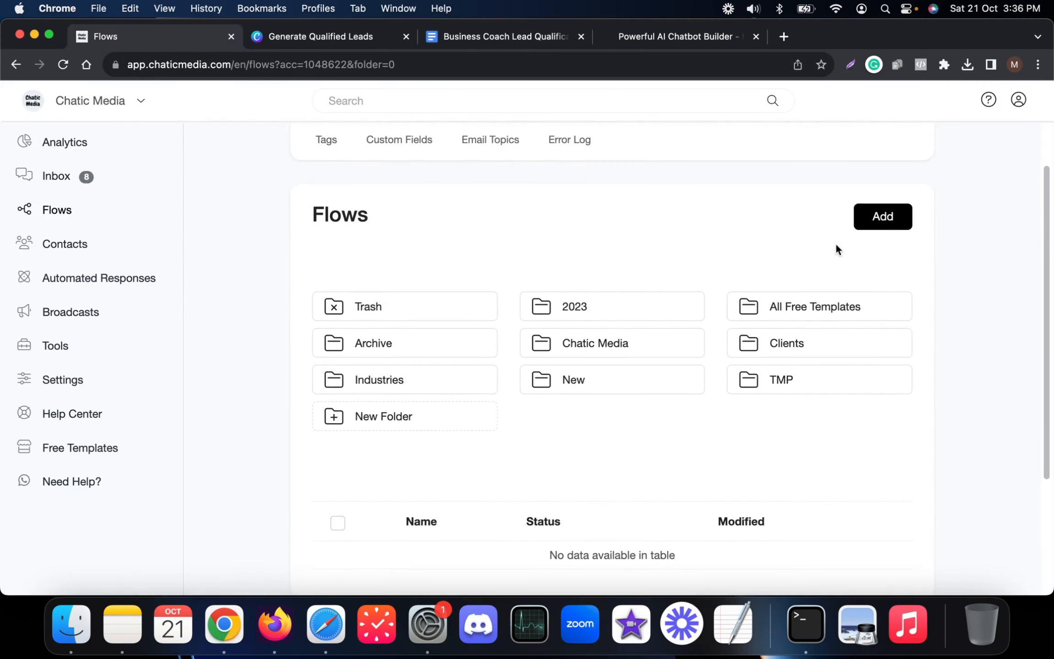
click(867, 221)
key(super+v)
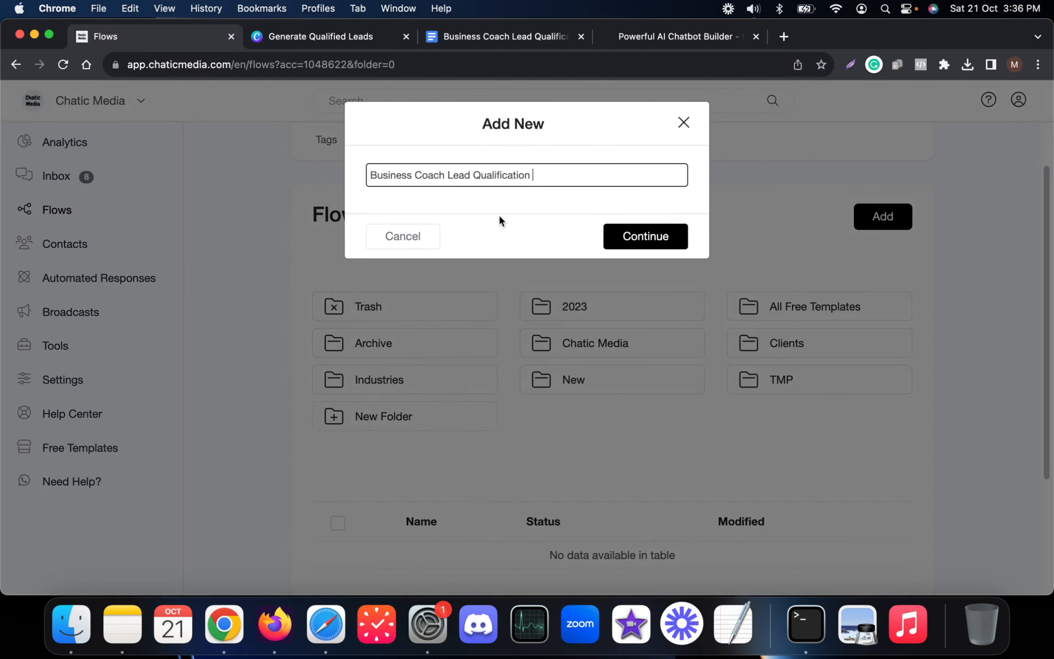
click(652, 237)
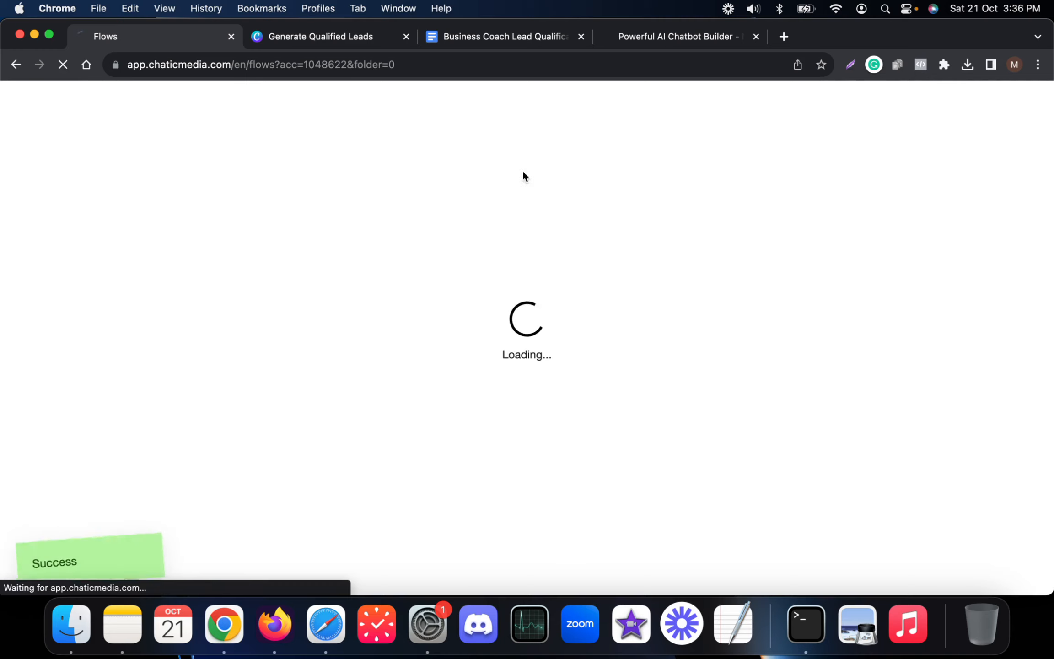
- Reorder the browser tabs so the script document sits directly beside the new flow
click(361, 37)
drag(502, 41, 334, 36)
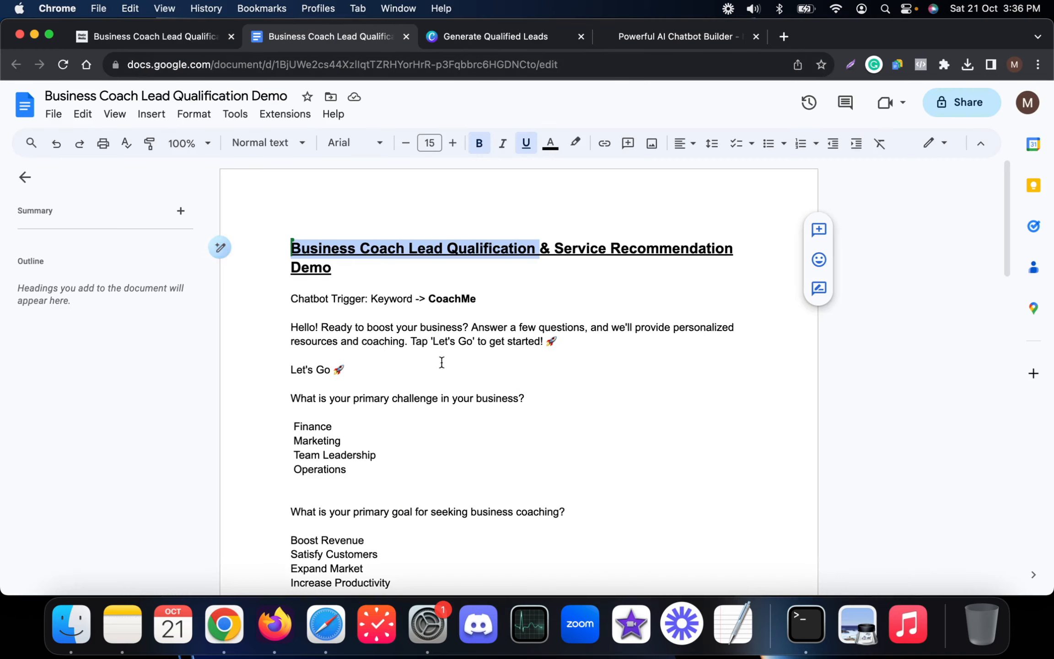
click(183, 35)
- Copy the greeting paragraph starting "Hello! Ready to boost your business?" from the script document
click(277, 39)
scroll(522, 377, down, 2)
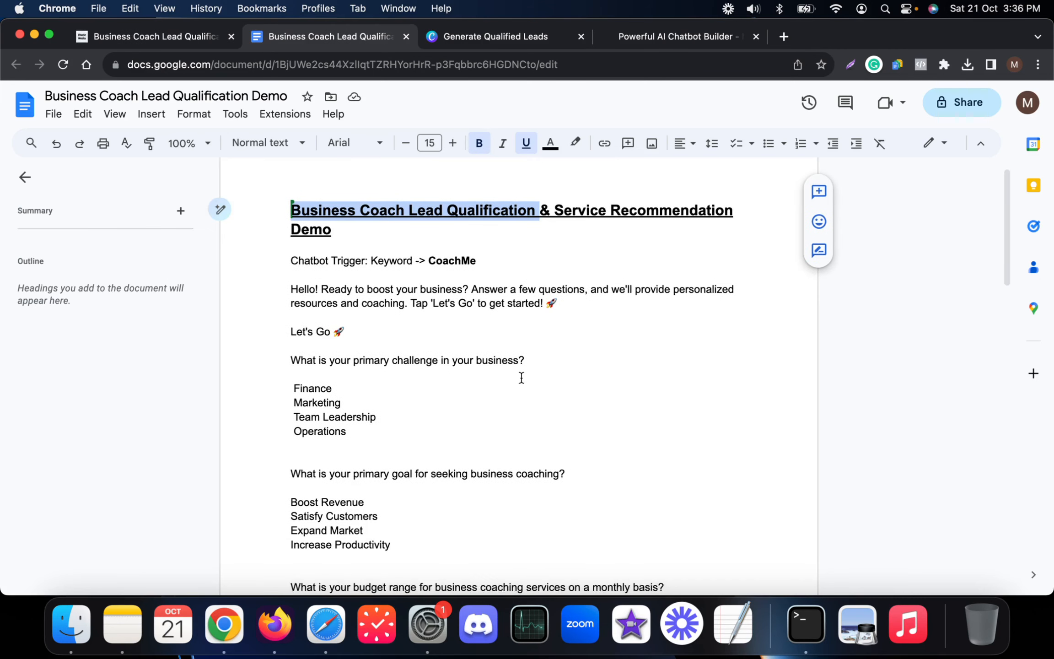
drag(291, 286, 687, 297)
key(super+c)
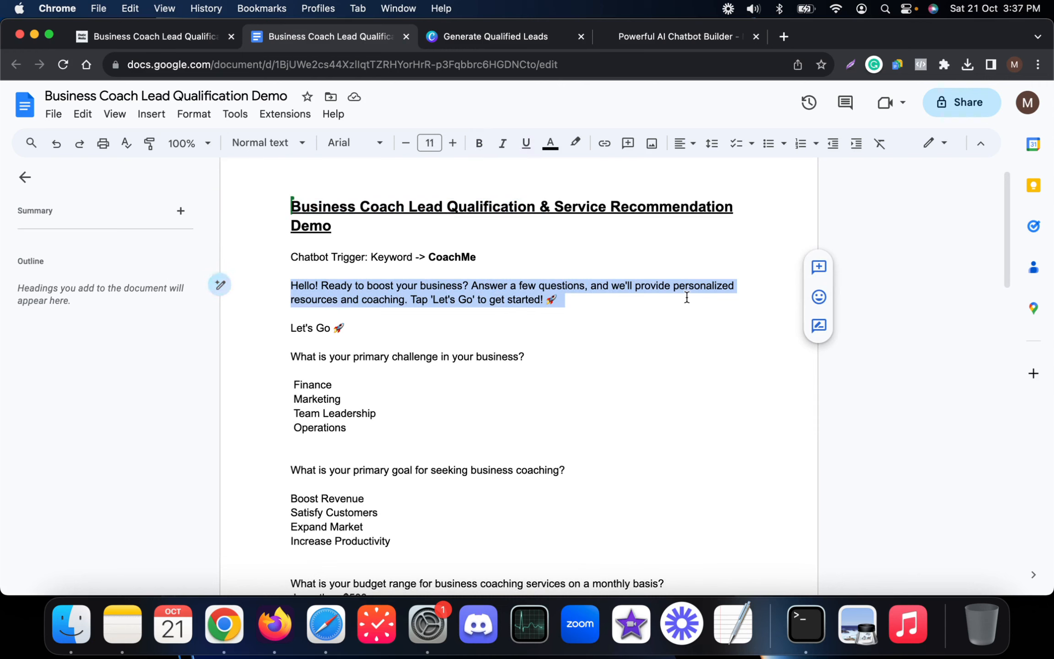
- Add a text block to the flow's starting Send Message step and fill it with the copied greeting
click(158, 37)
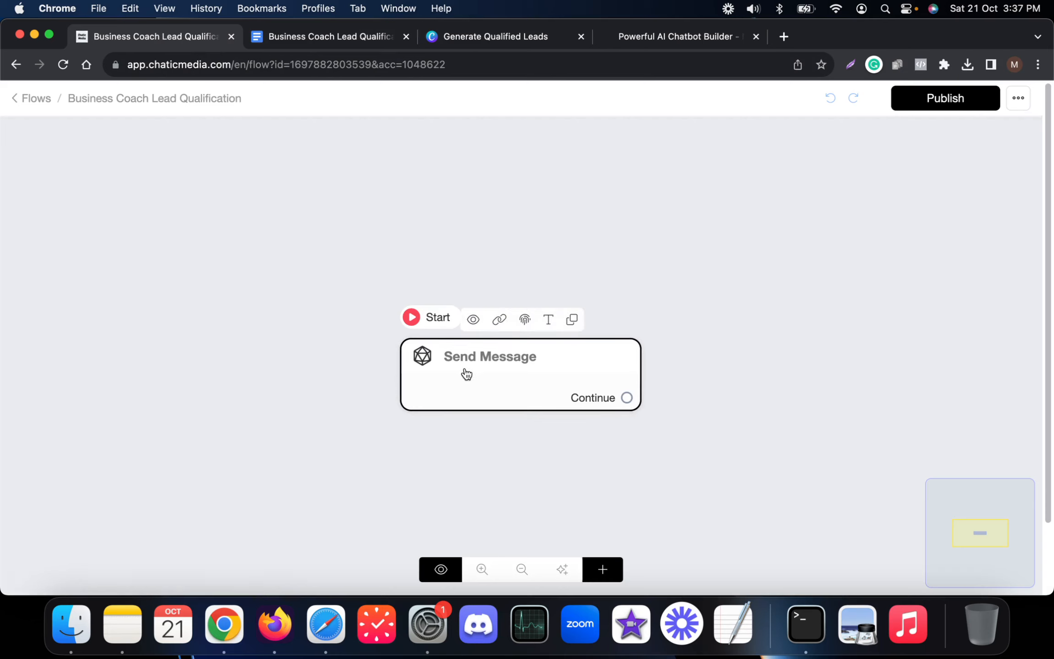
click(467, 375)
click(151, 409)
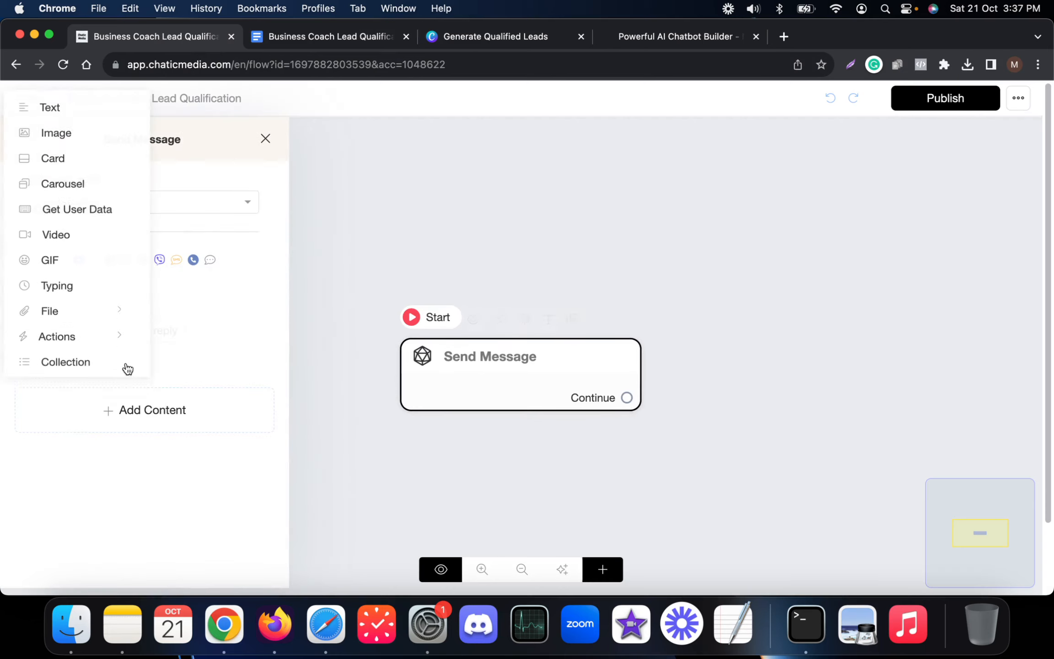
click(59, 114)
click(91, 297)
key(super+v)
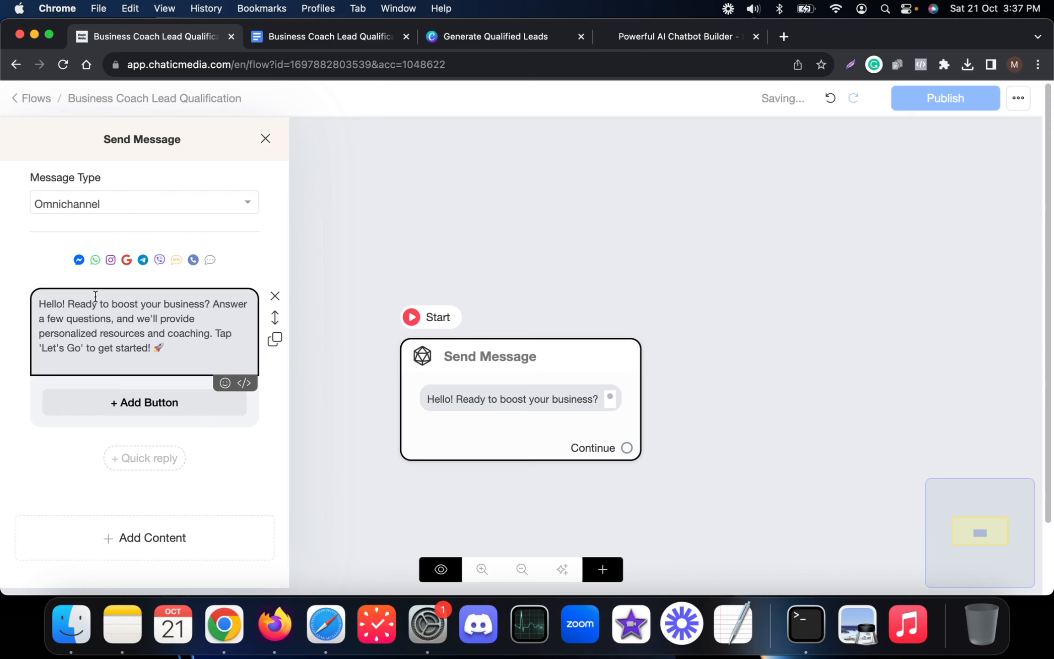
- Copy the "Let's Go 🚀" button text from the script document
click(324, 36)
drag(348, 330, 292, 315)
key(super+c)
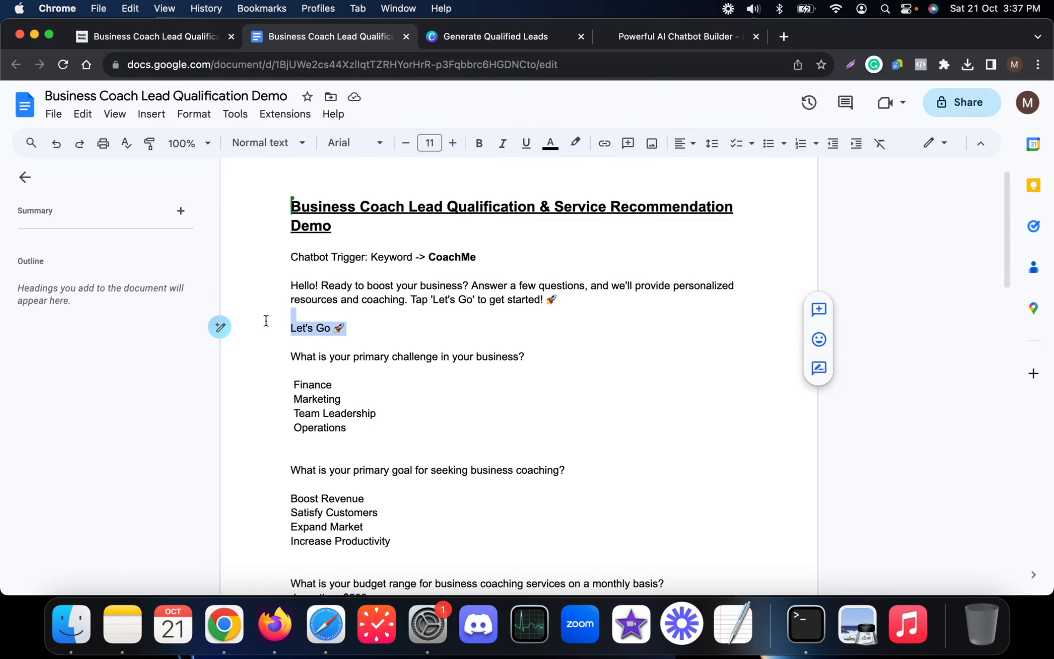
- Add a quick reply to the greeting message, label it "Let's Go 🚀" and save it
click(188, 37)
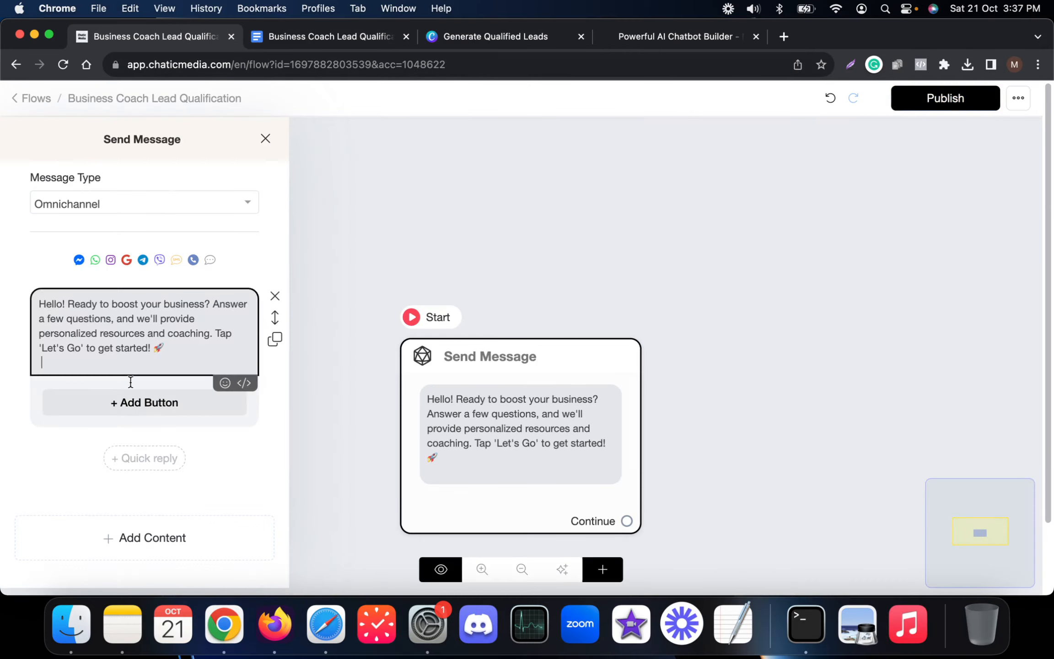
click(142, 454)
click(98, 454)
click(393, 176)
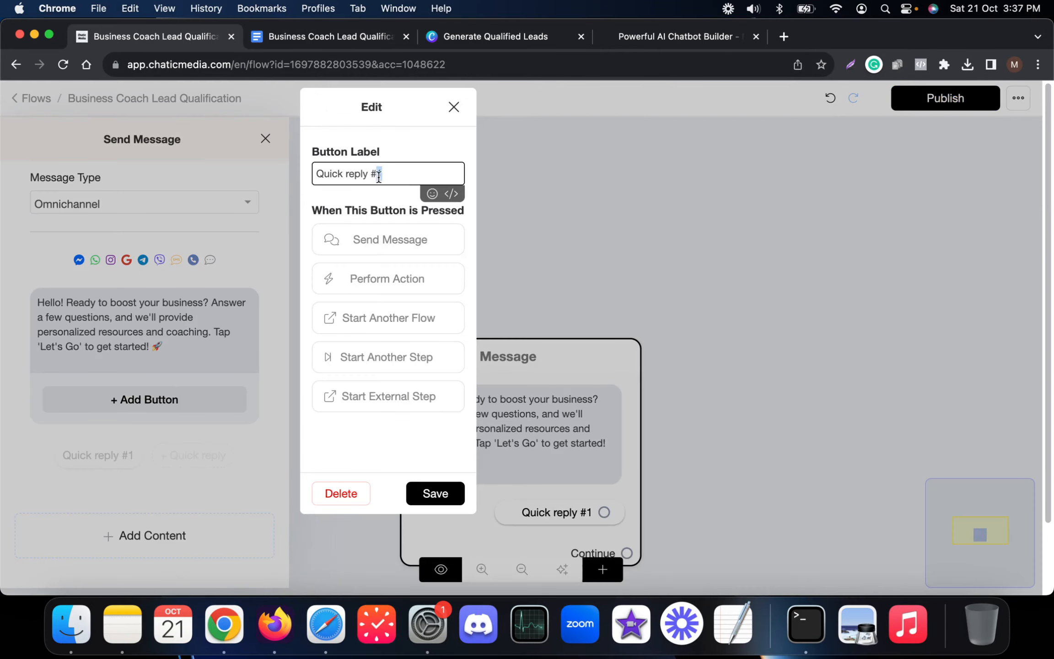
key(super+a)
key(super+v)
click(442, 495)
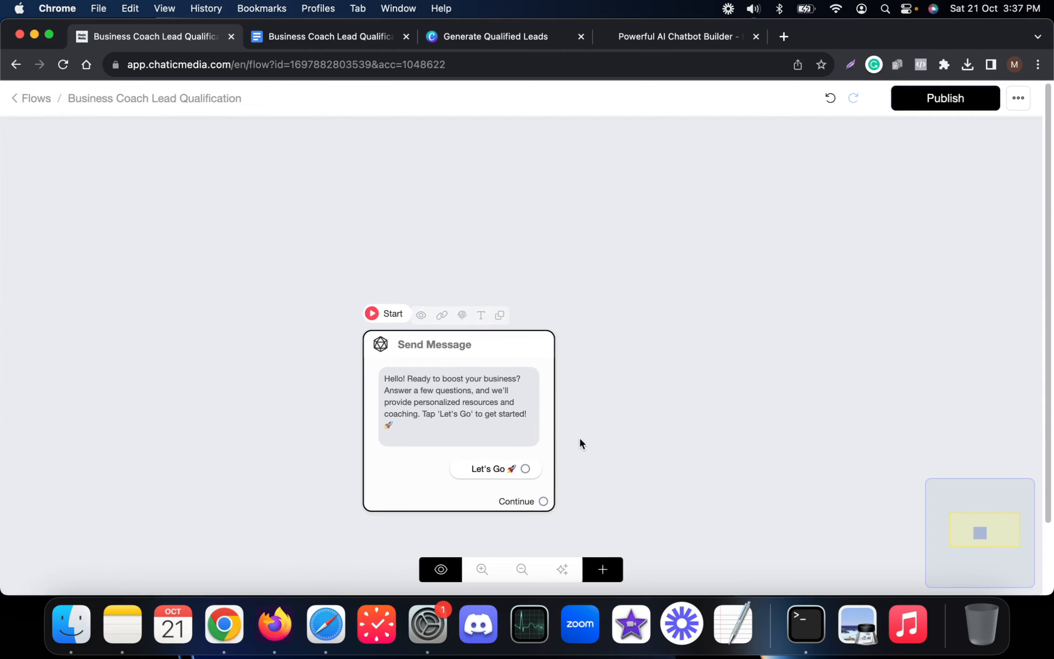
- Remove the rocket emoji and the trailing blank line from the greeting text in the starting Send Message step
click(513, 442)
click(186, 349)
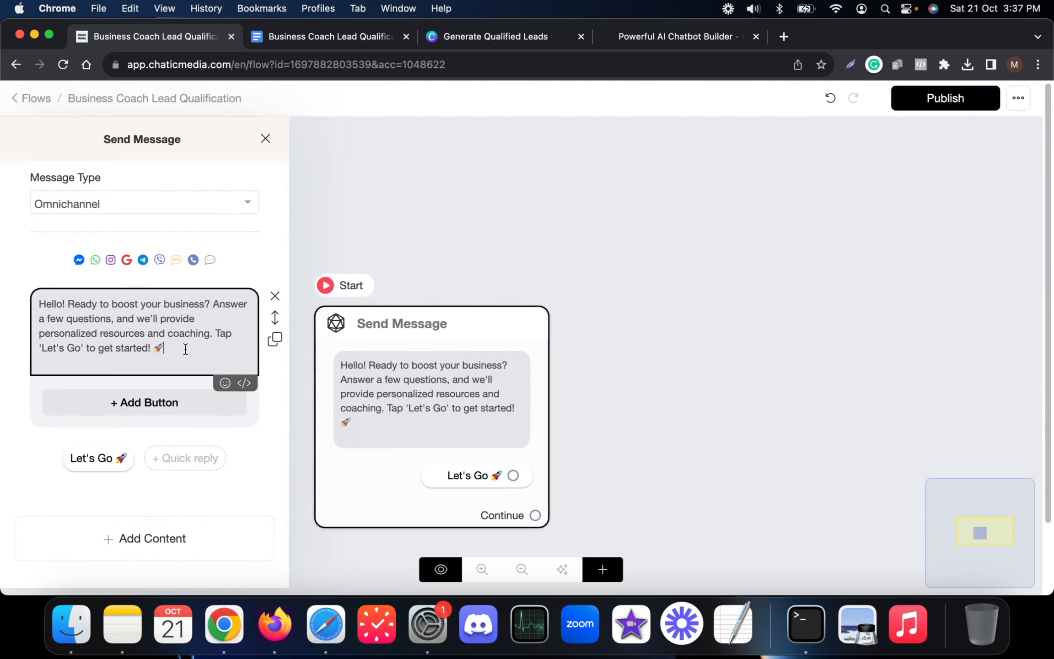
key(BackSpace)
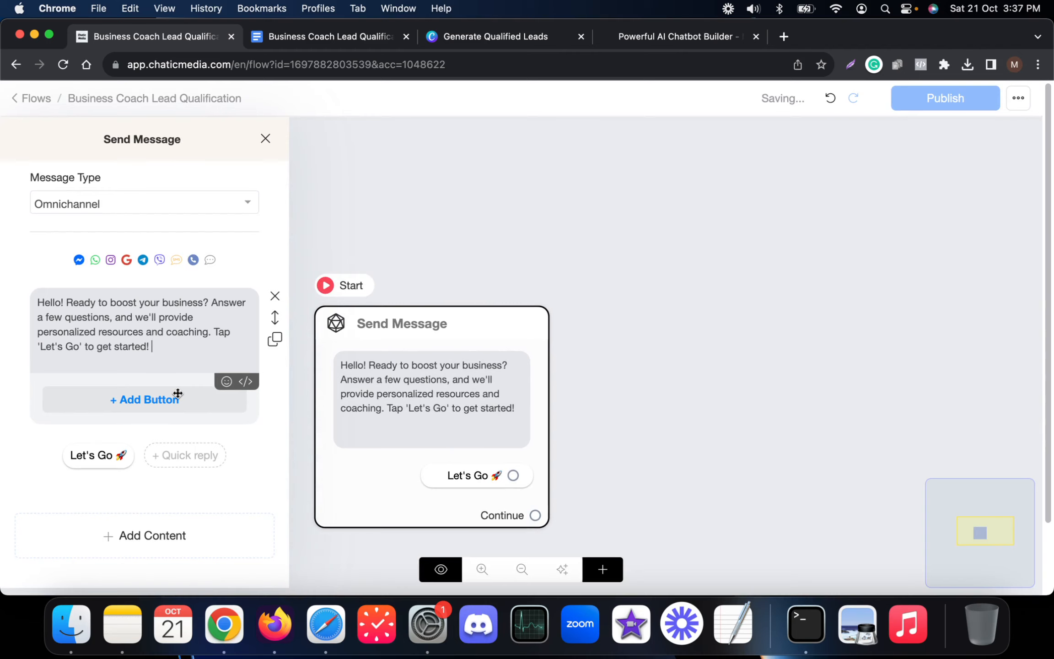
key(BackSpace)
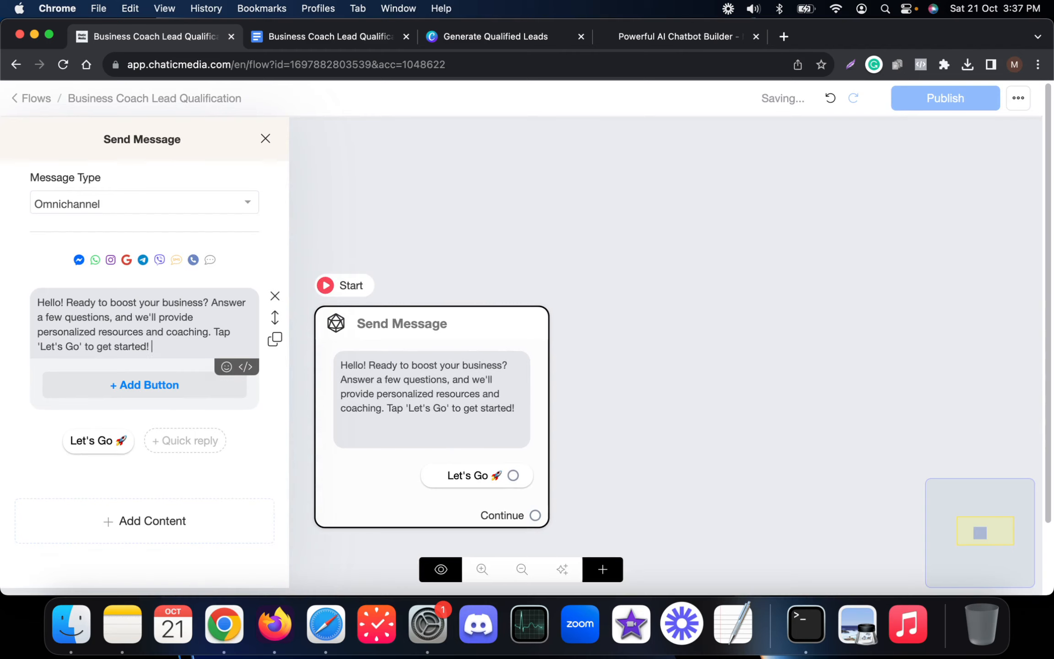
click(672, 383)
scroll(403, 370, down, 3)
scroll(469, 410, up, 2)
drag(469, 410, 219, 393)
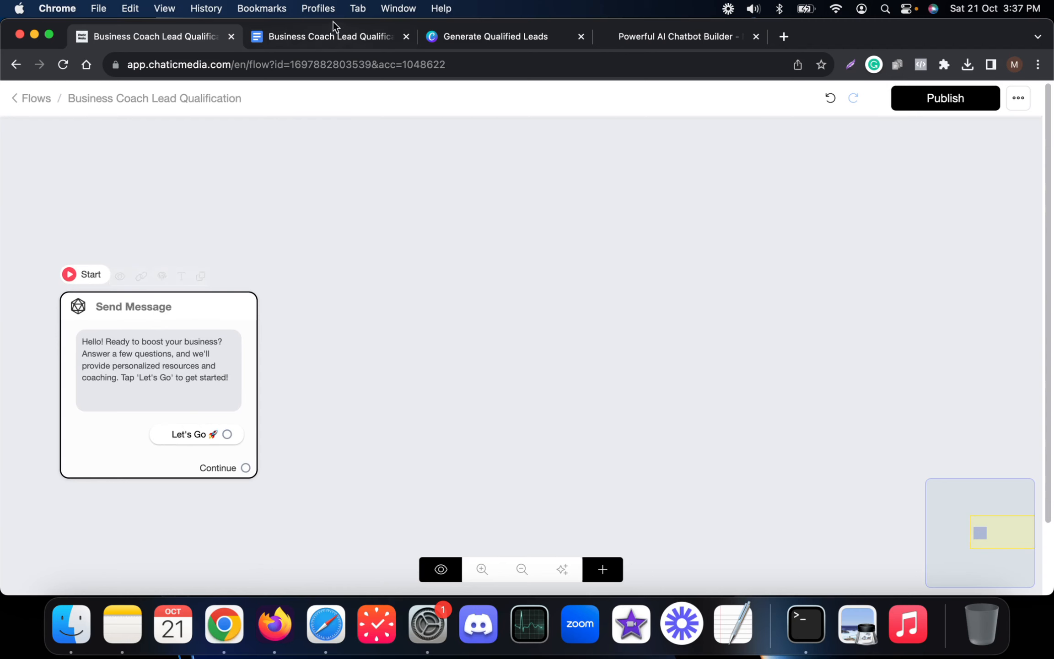
- Copy the question "What is your primary challenge in your business?" from the script document
click(331, 36)
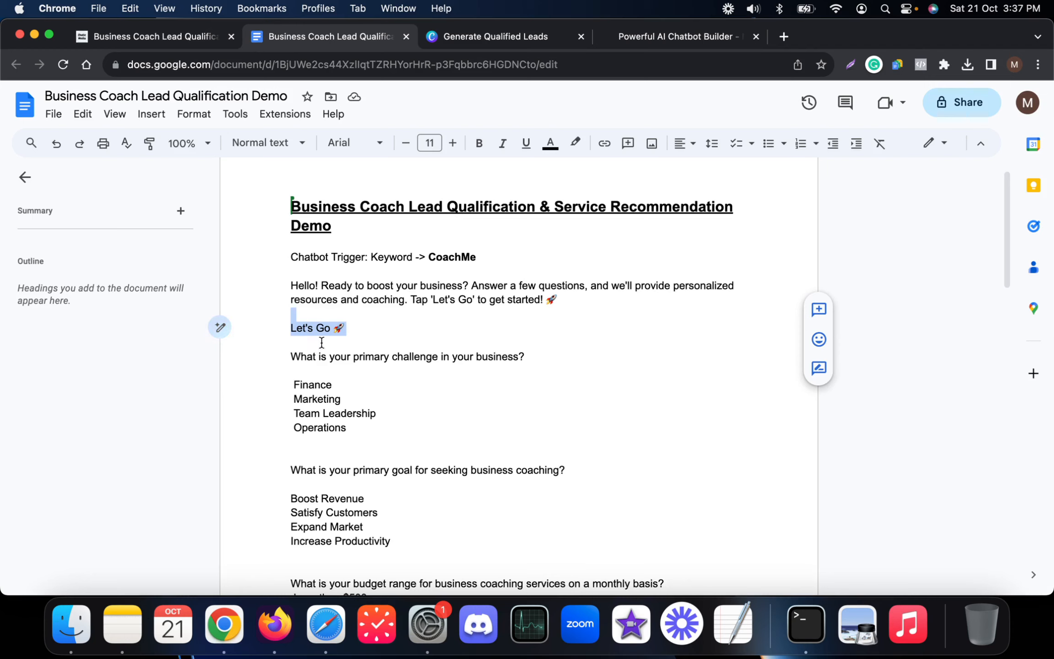
drag(293, 361, 574, 372)
key(super+c)
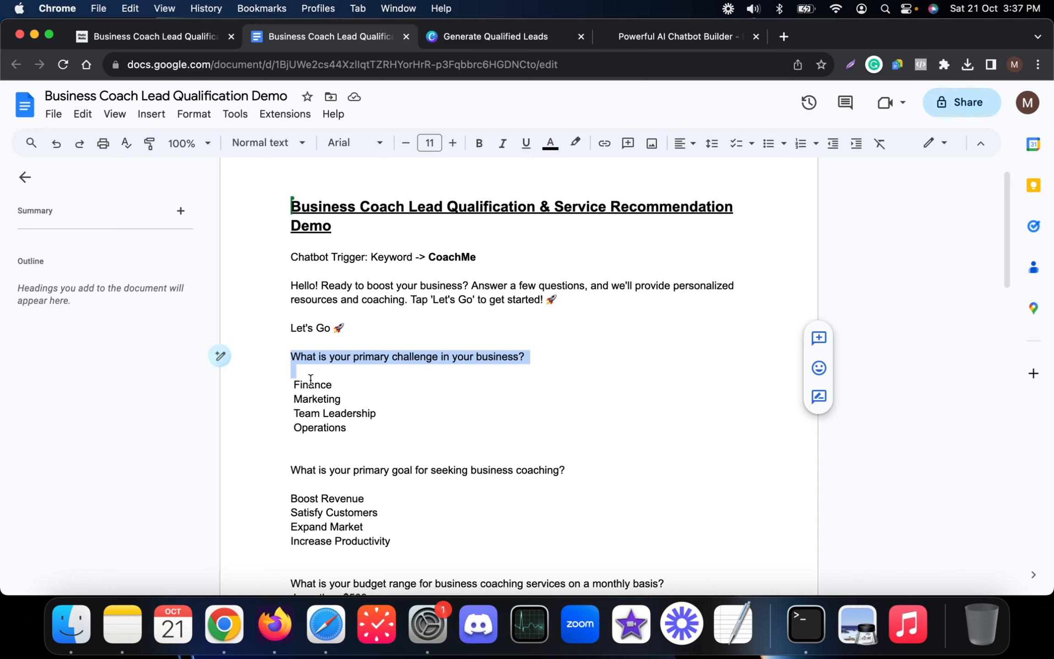
- Connect "Let's Go 🚀" to a new Send Message step with a Get User Data block containing the copied question, without trailing blank lines
click(183, 37)
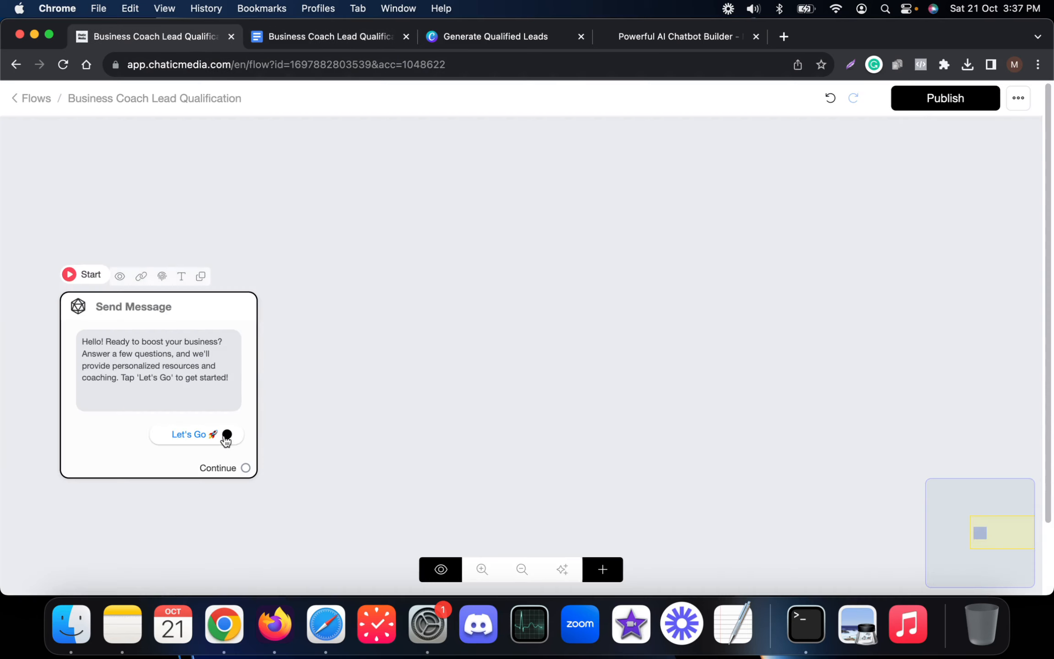
drag(227, 434, 420, 282)
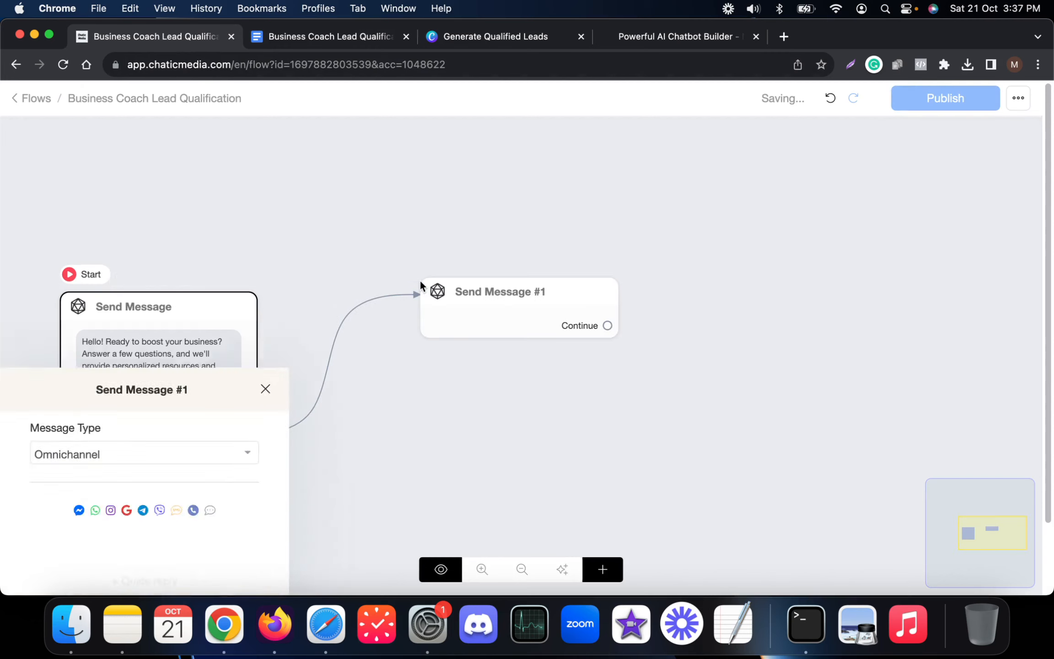
click(185, 426)
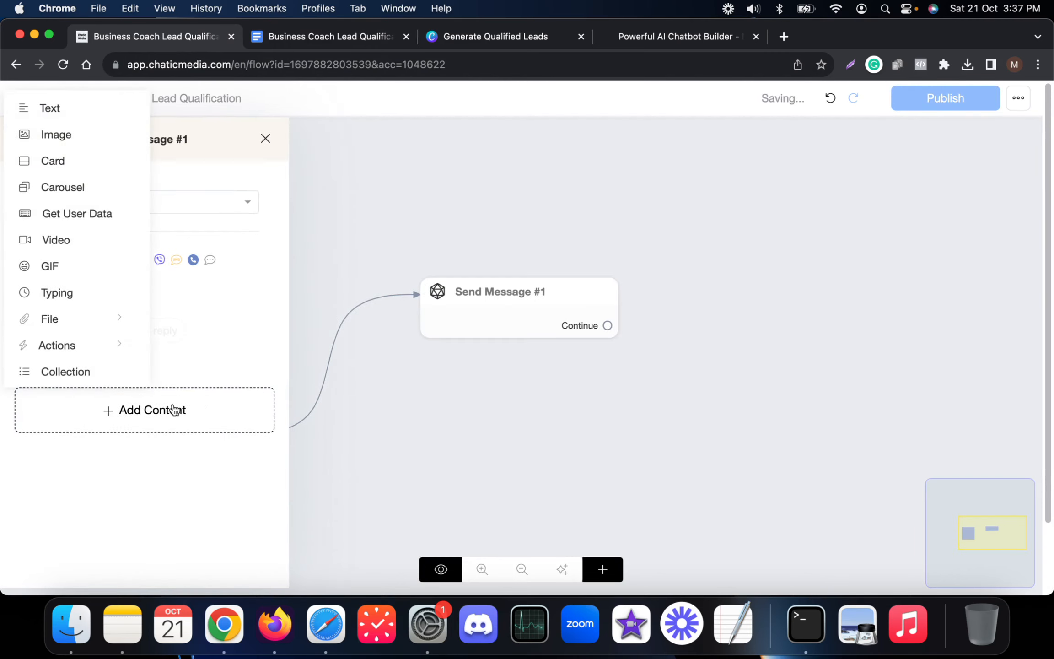
click(88, 219)
click(125, 306)
key(super+v)
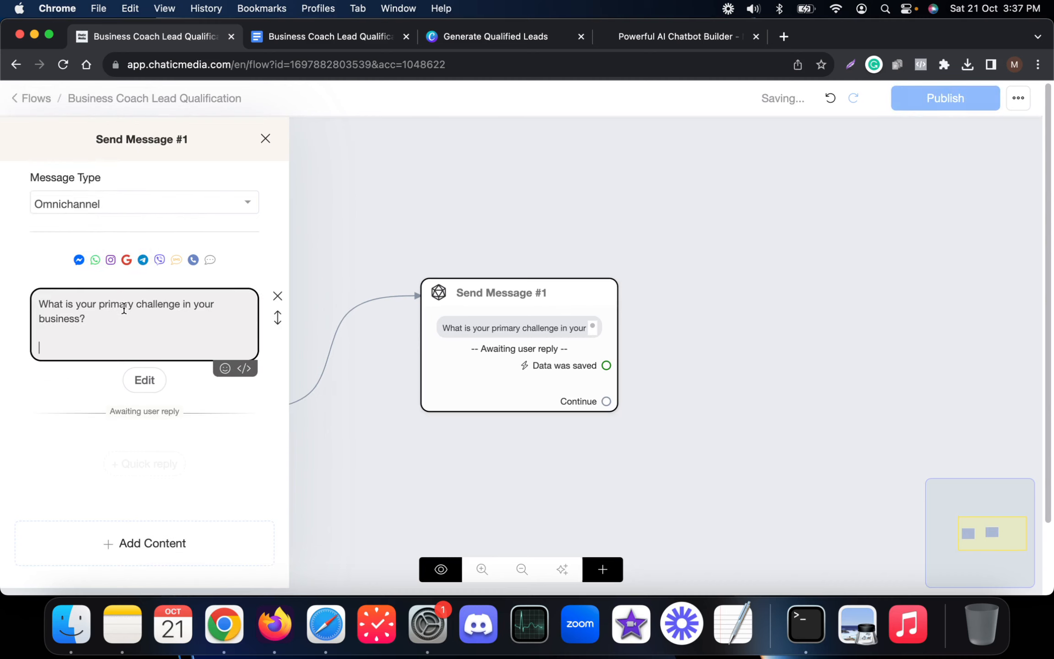
key(BackSpace)
key(BackSpace)
- Set the question's reply type to Text and create a custom field named "primary business challenge" for the response
click(160, 355)
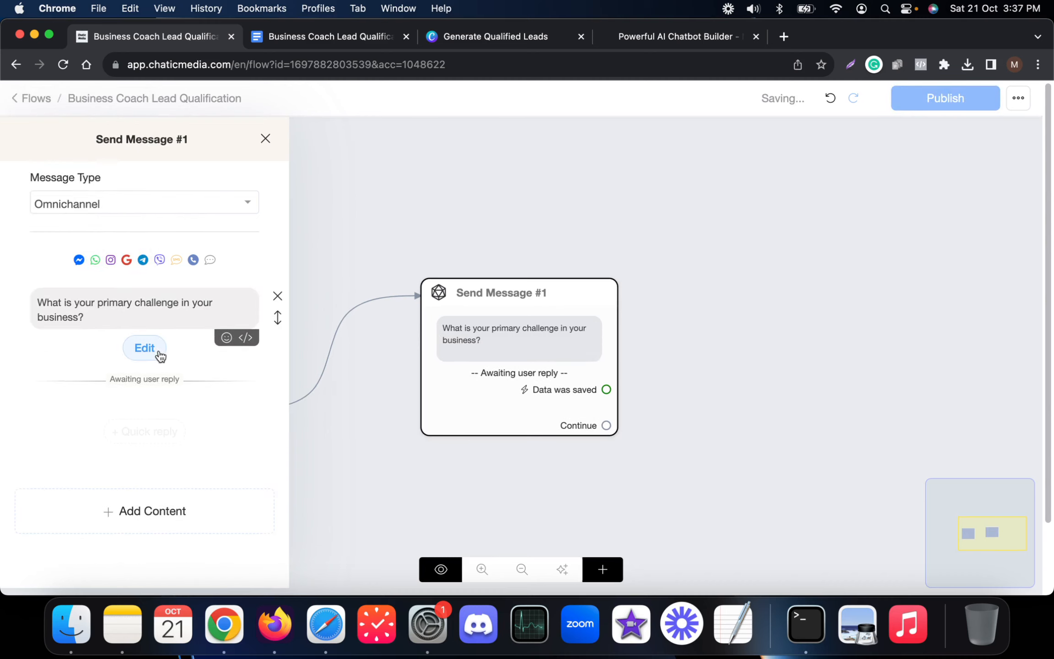
click(158, 358)
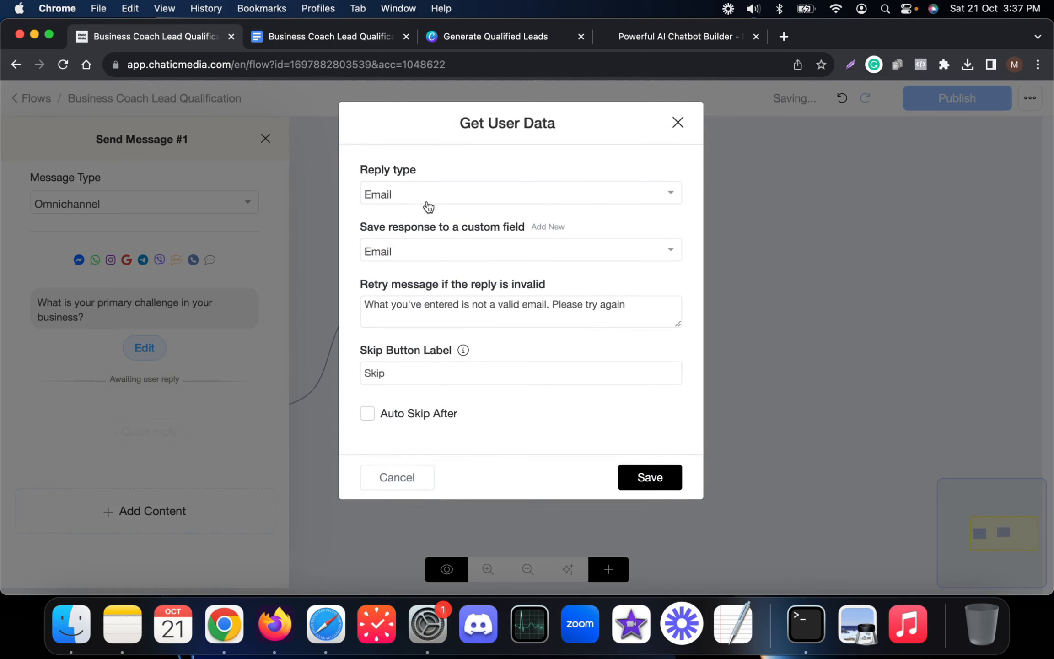
click(431, 201)
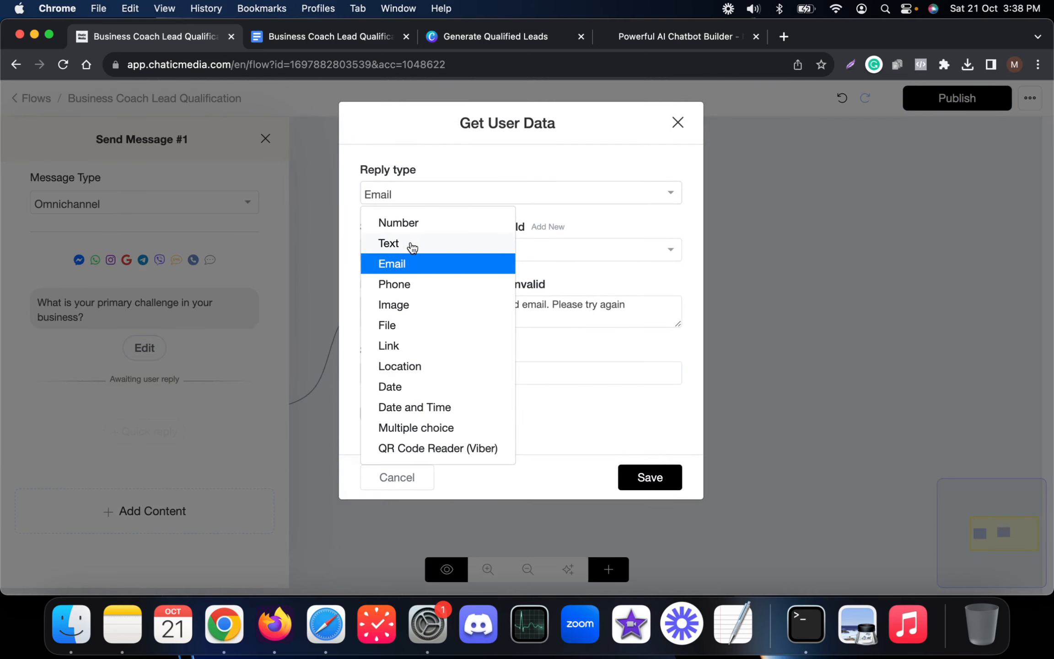
click(412, 247)
click(535, 228)
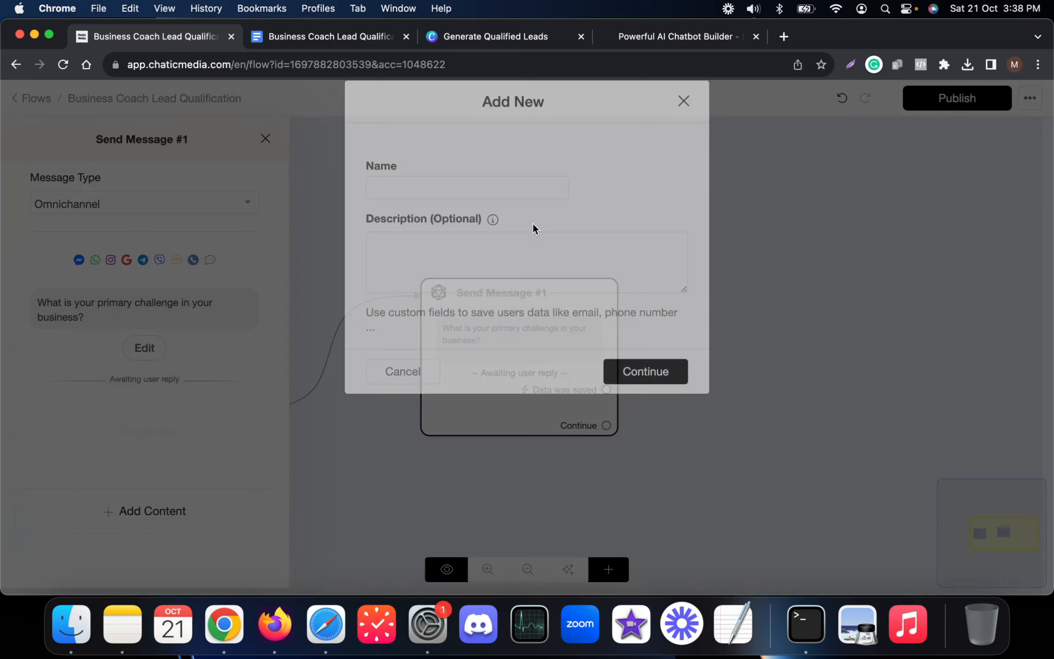
click(431, 204)
text(p)
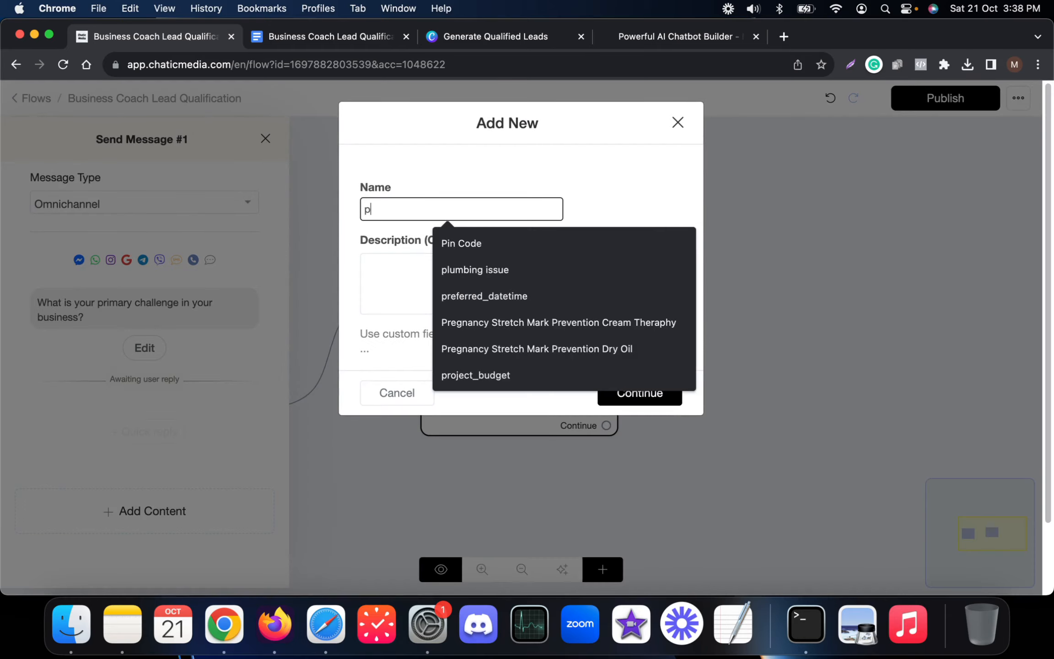
key(BackSpace)
text(primary business challenge)
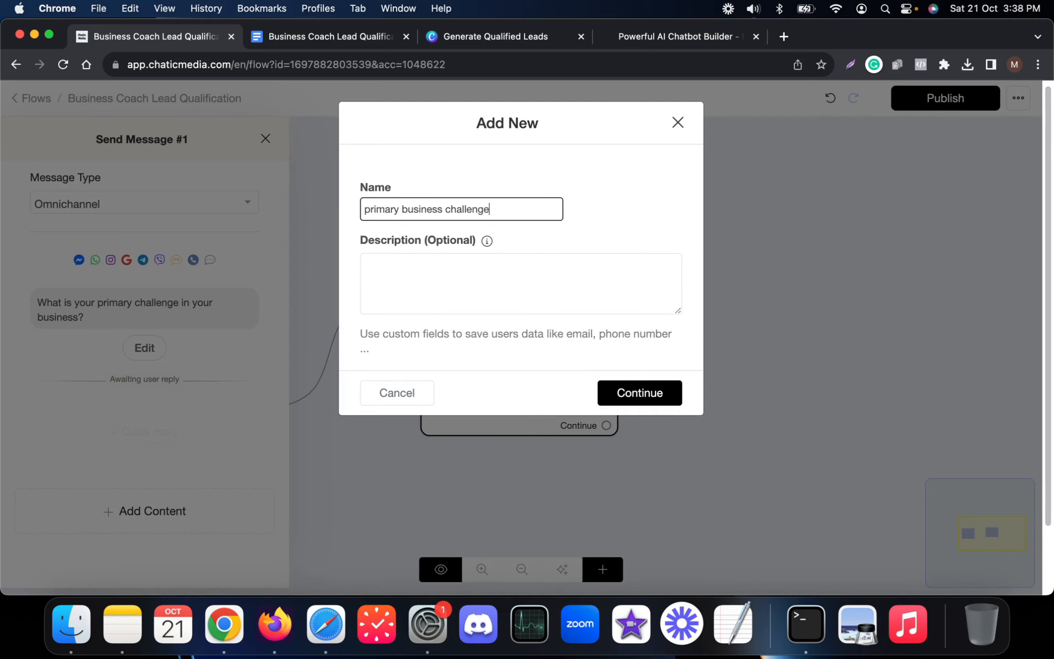
click(626, 397)
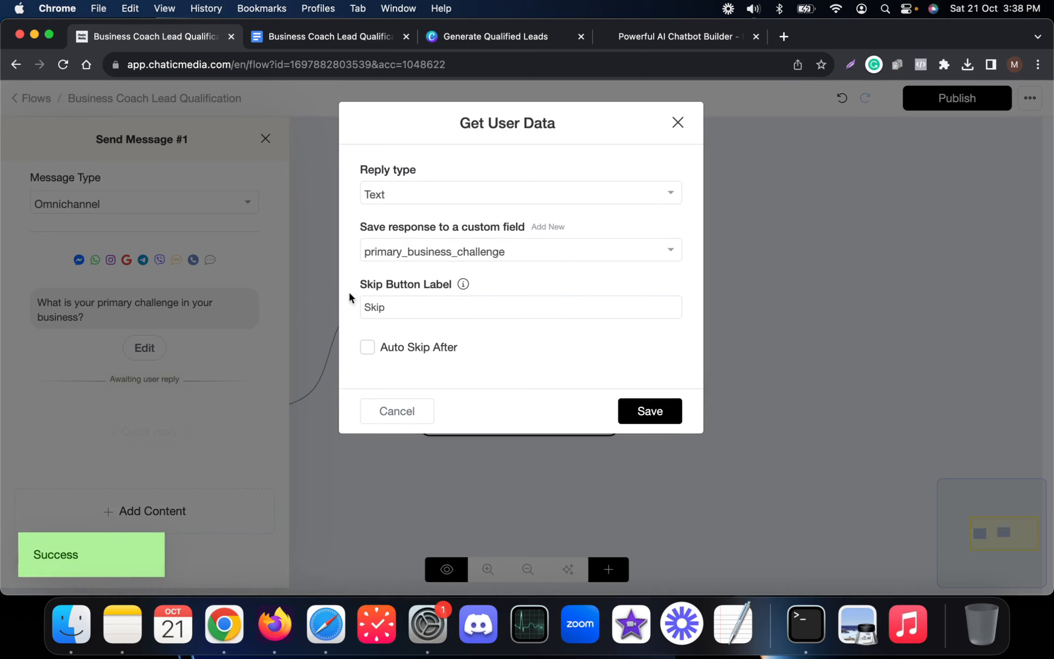
- Clear the skip button label in the question's Get User Data settings
click(405, 300)
key(super+a)
key(BackSpace)
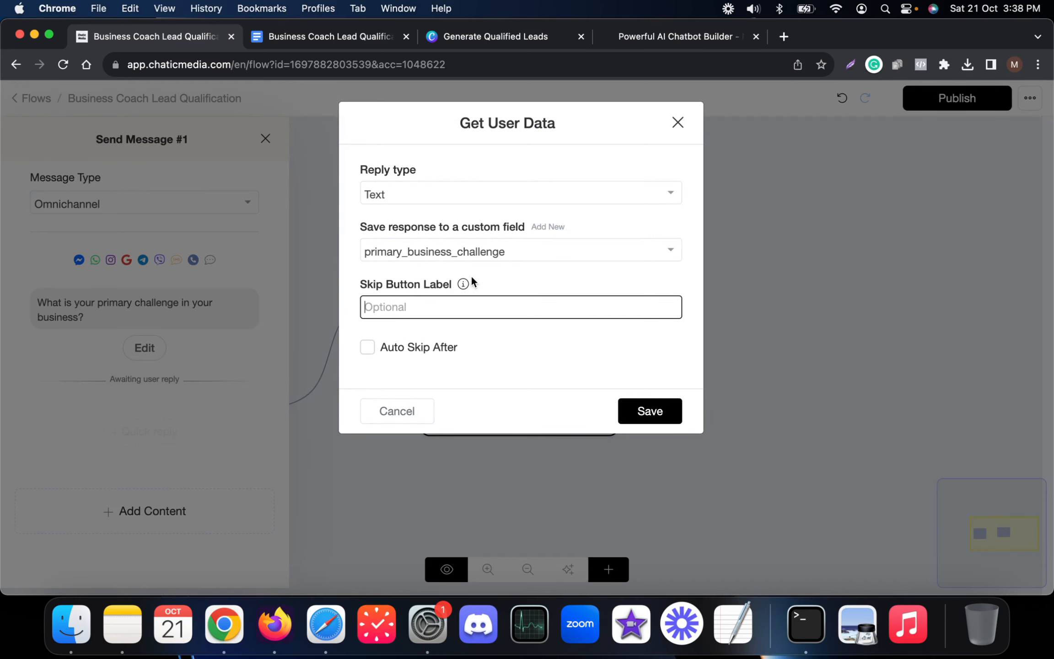
- Change the question's reply type to Multiple choice and save the response to the primary_business_challenge custom field
click(257, 36)
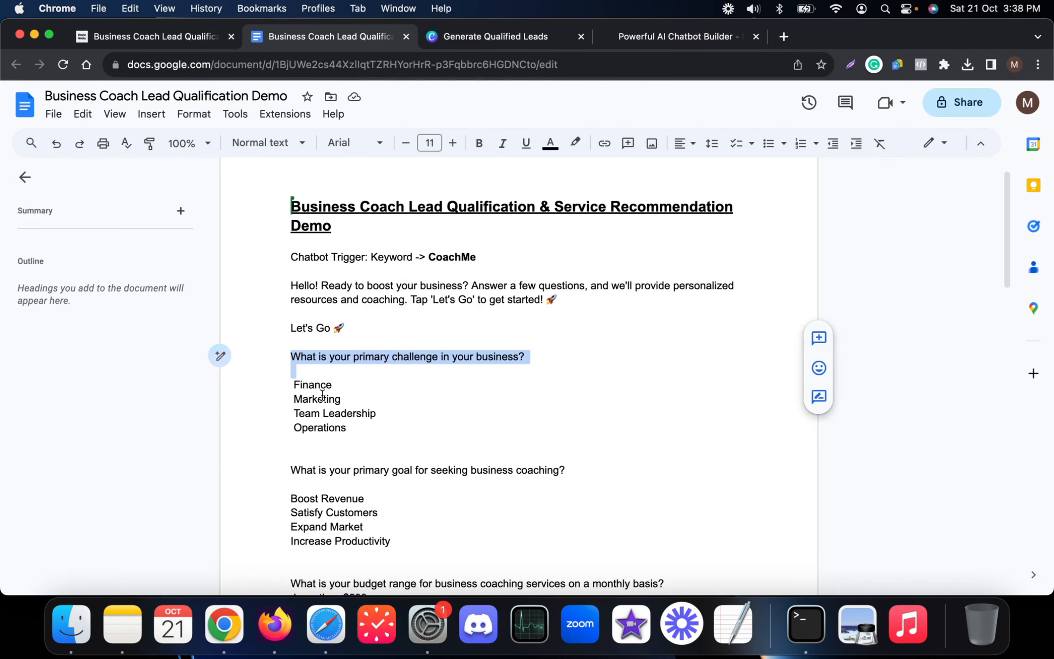
click(211, 38)
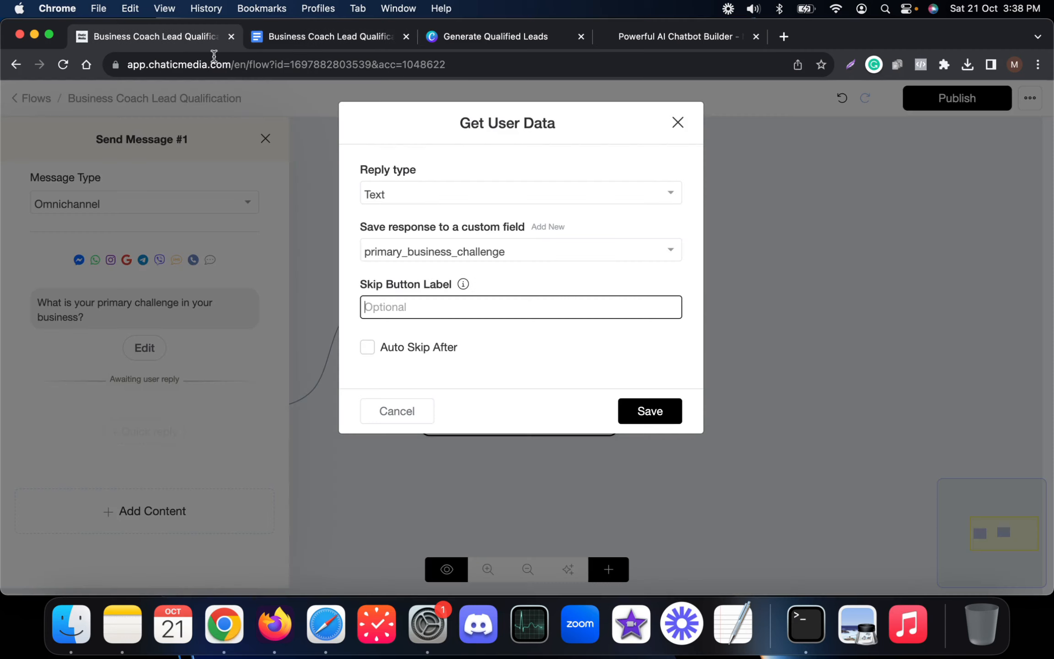
click(416, 192)
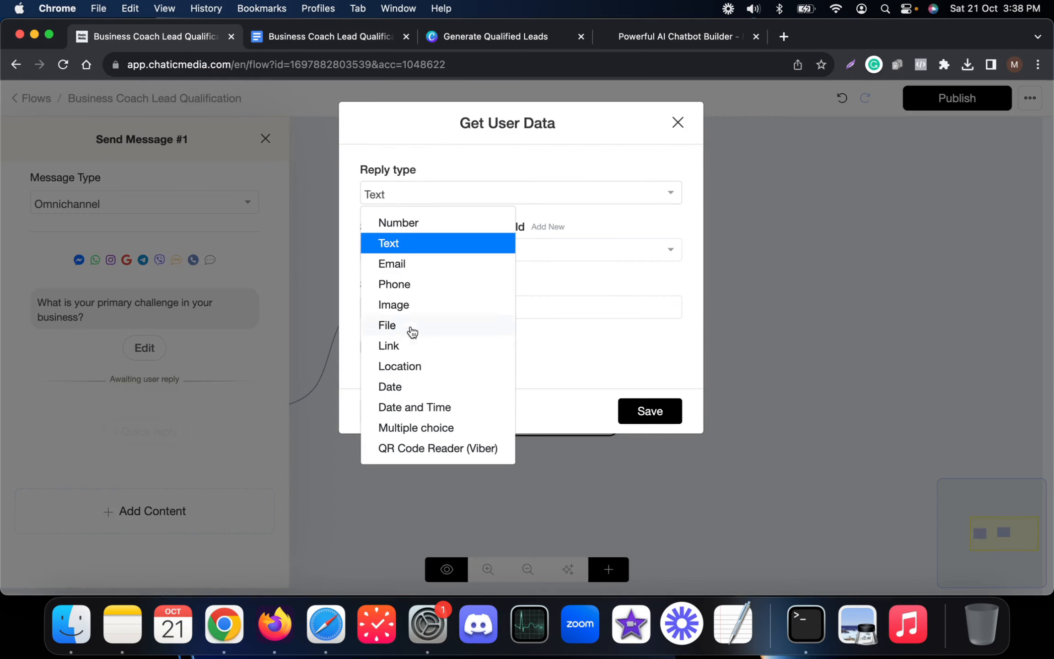
click(420, 429)
click(424, 251)
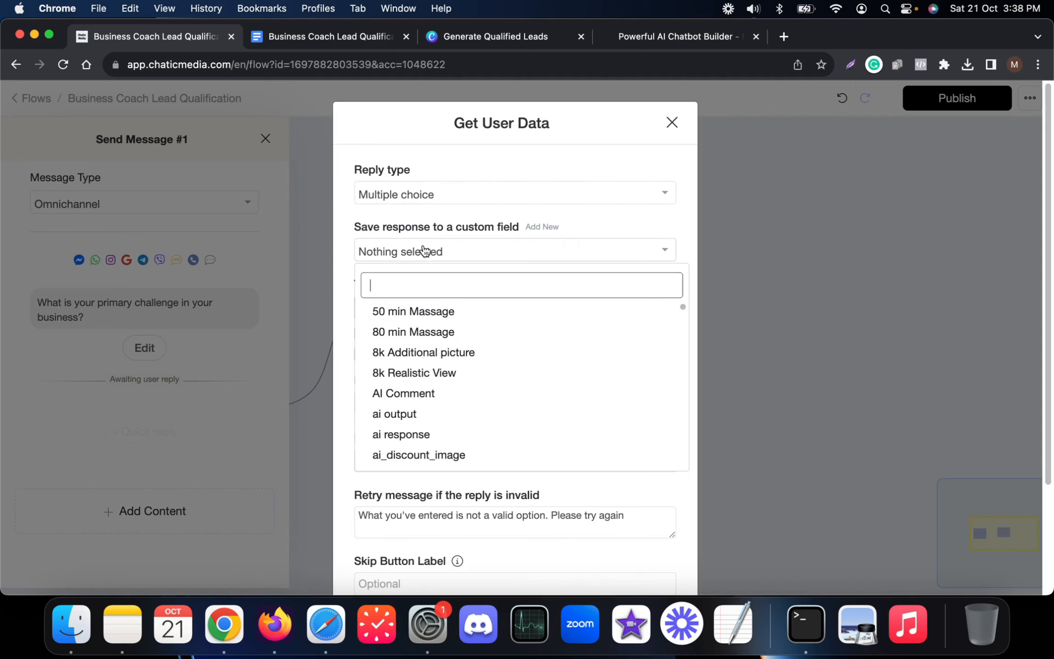
text(prim)
scroll(412, 260, down, 3)
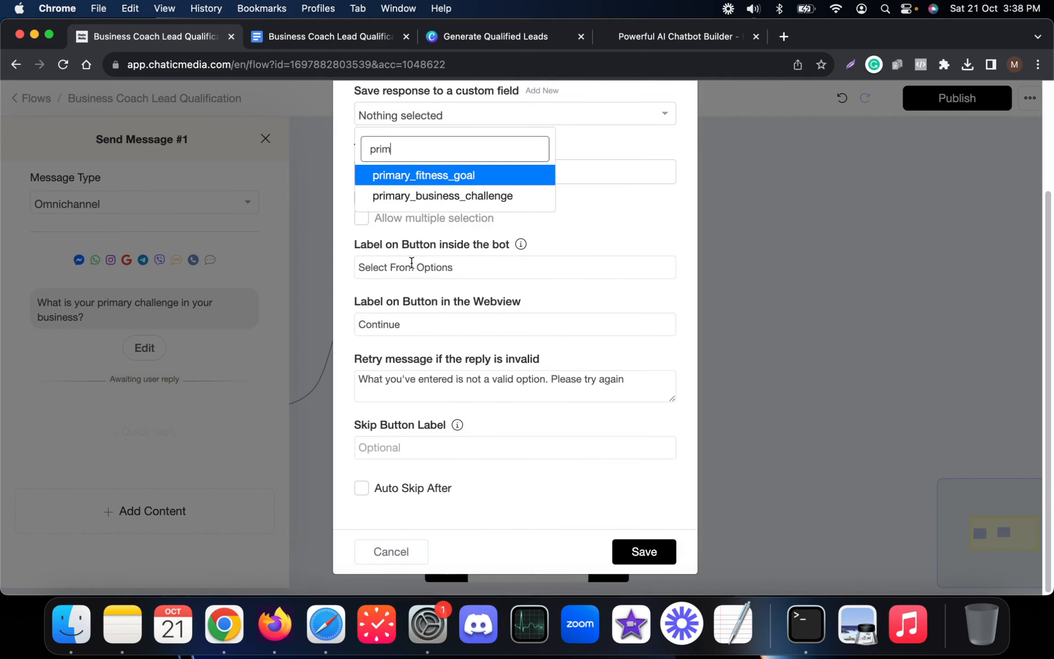
click(443, 196)
- Copy "Finance" from the script document and add it as the question's first choice
click(317, 43)
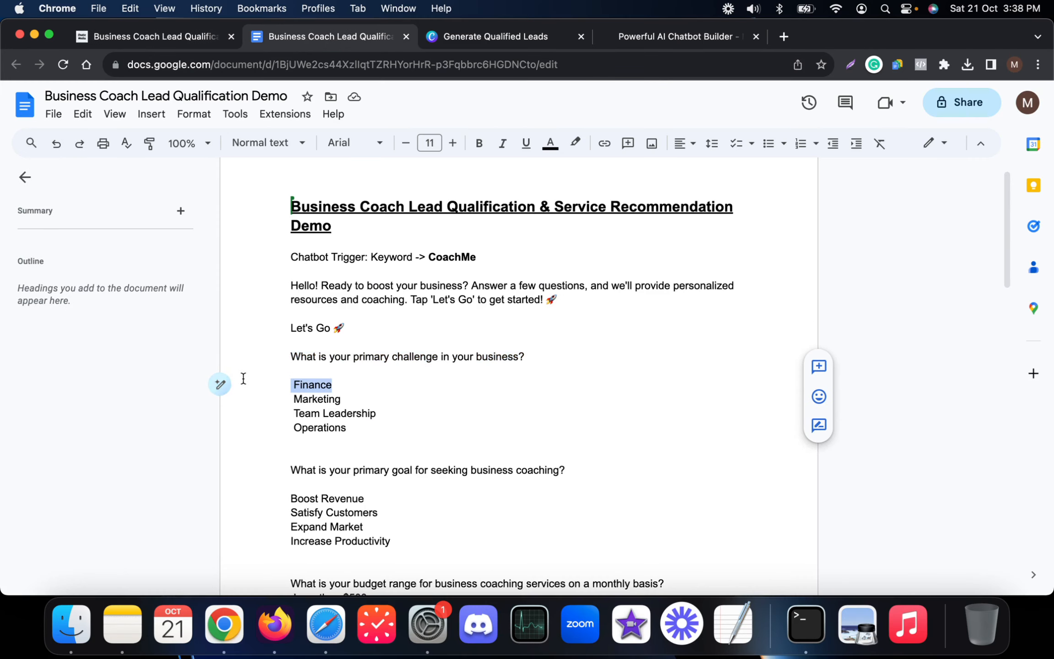
click(187, 35)
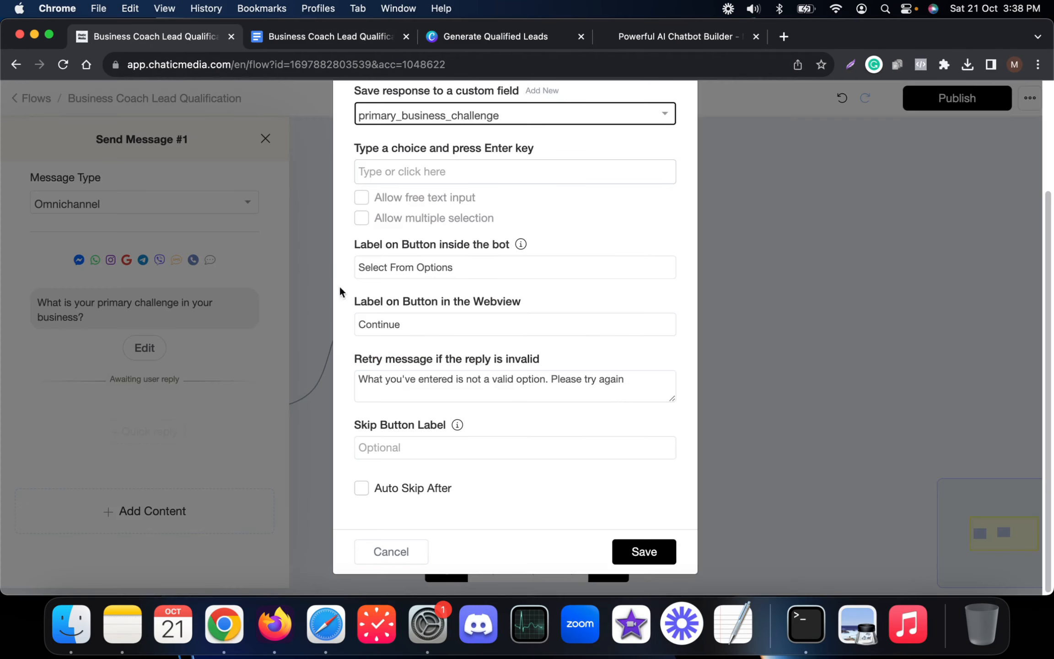
click(423, 169)
text(Finance)
key(Return)
- Copy "Marketing" from the script document and add it as the second choice
click(324, 39)
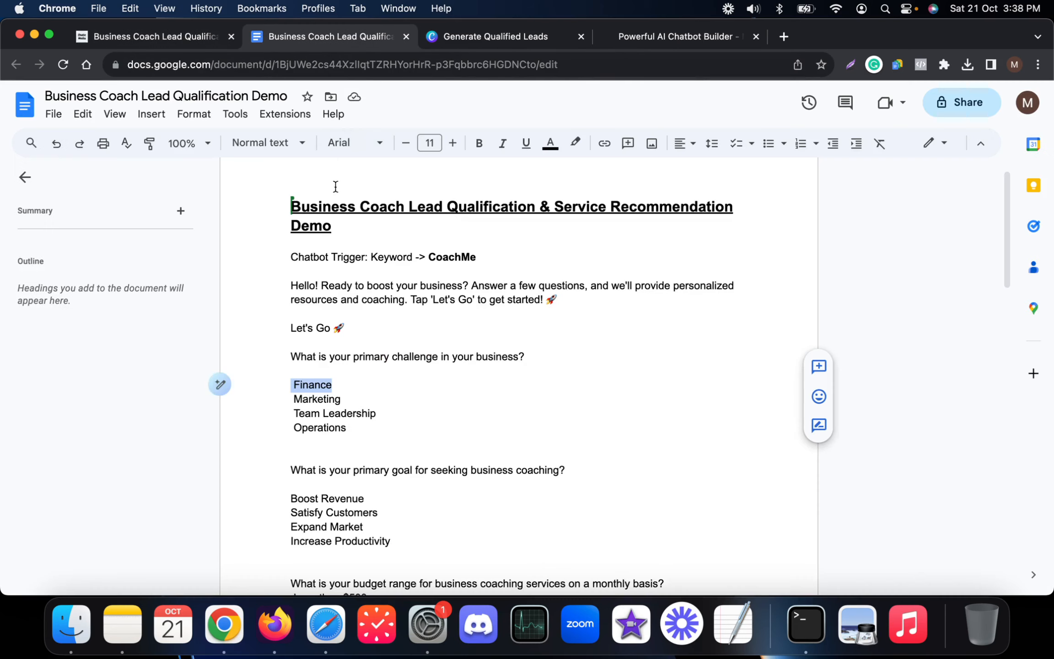
drag(360, 401, 270, 397)
key(super+c)
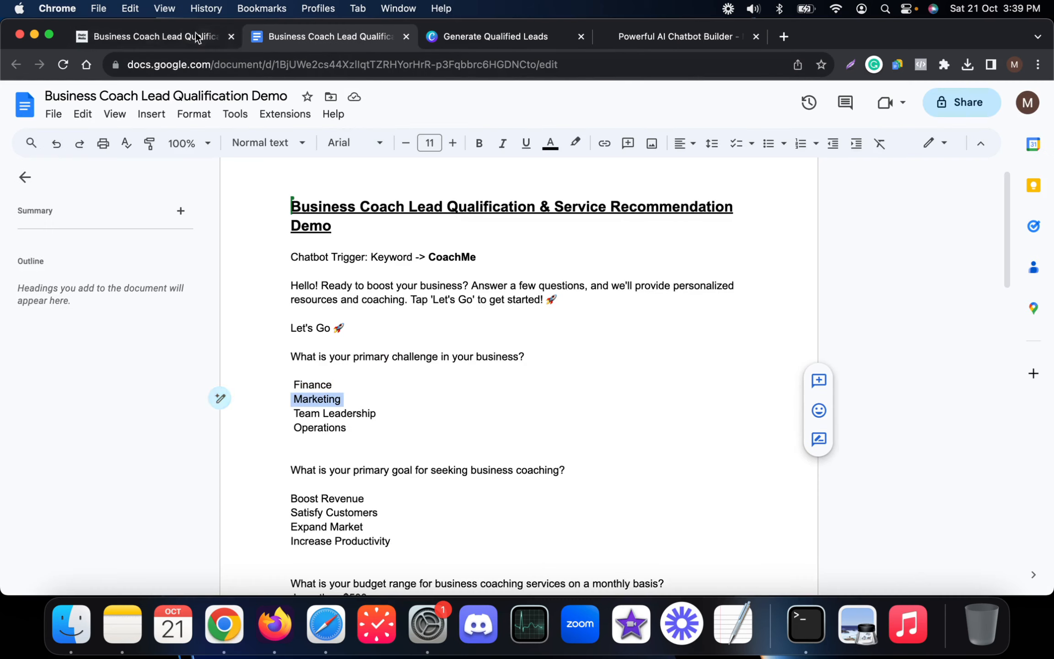
click(196, 33)
key(super+v)
key(Return)
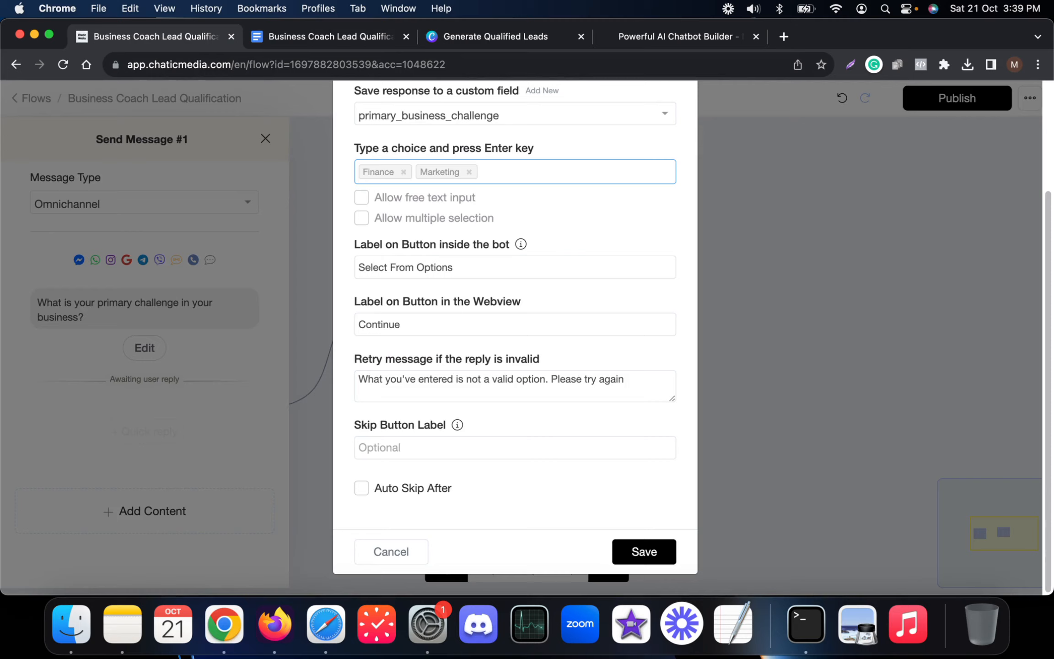
- Copy "Team Leadership" from the script document and add it as the third choice
click(327, 33)
drag(377, 414, 292, 413)
key(super+c)
click(152, 36)
key(super+v)
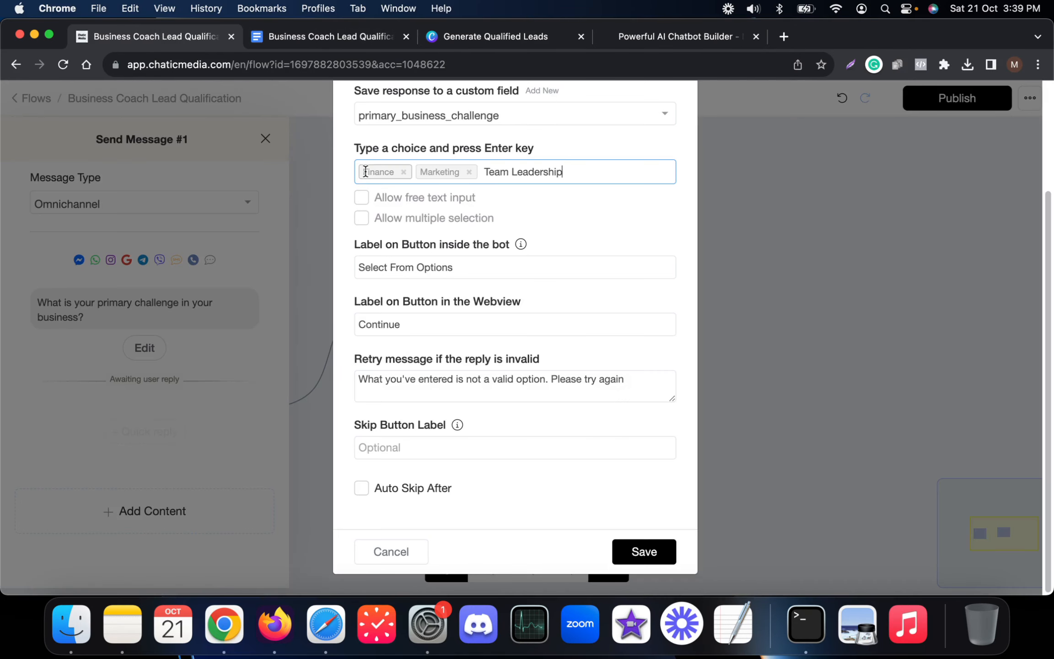
key(Return)
- Copy "Operations" from the script document, add it as the fourth choice and save the Get User Data settings
click(328, 35)
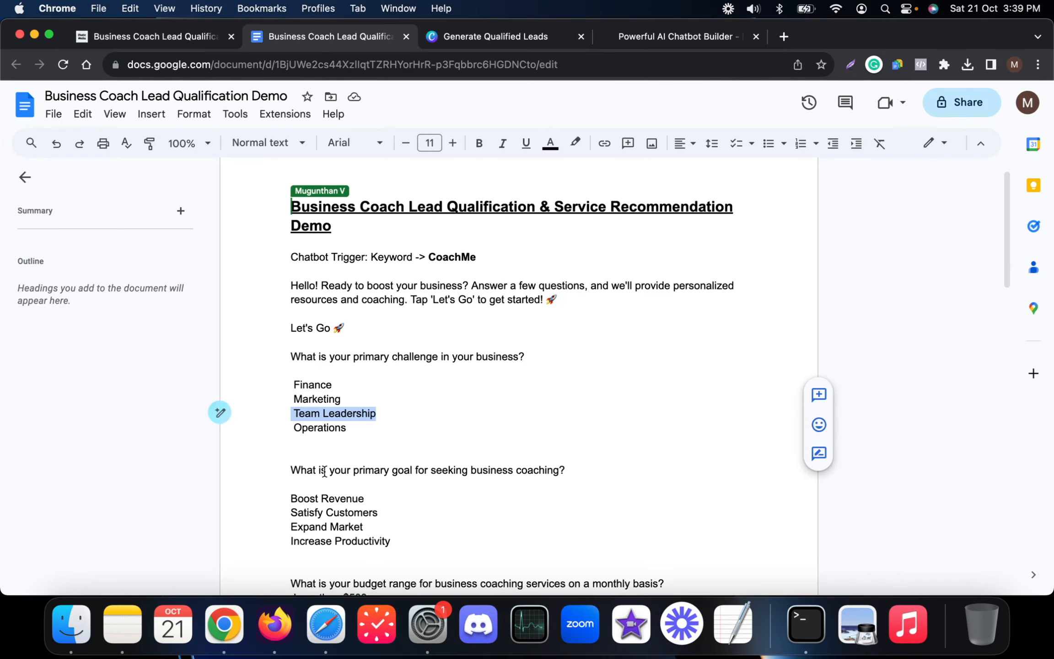
double_click(303, 428)
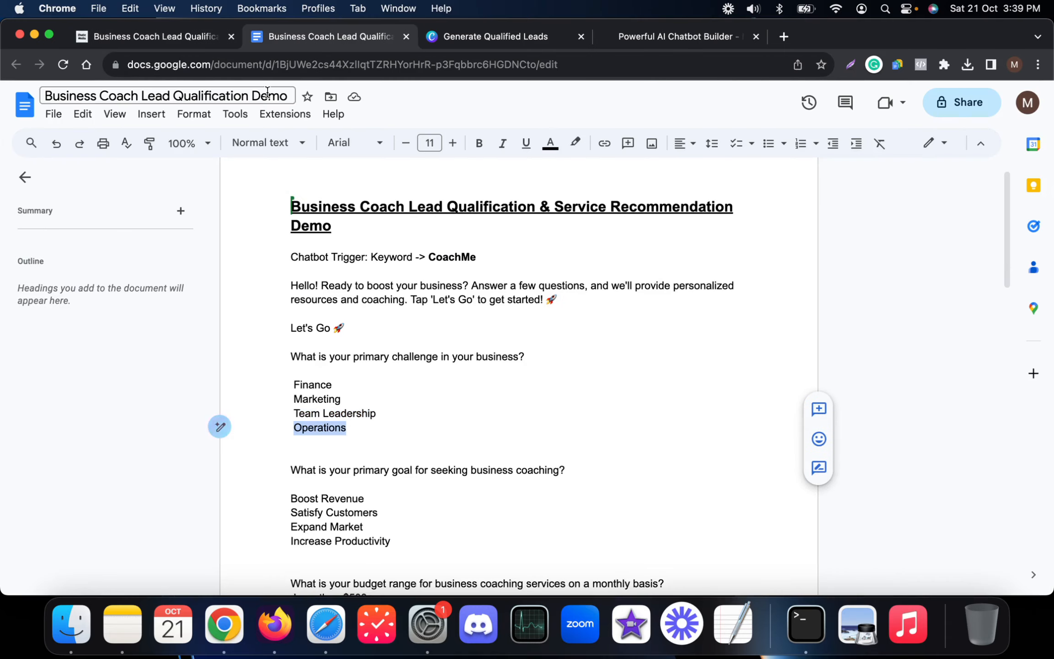
click(181, 32)
key(super+v)
key(Return)
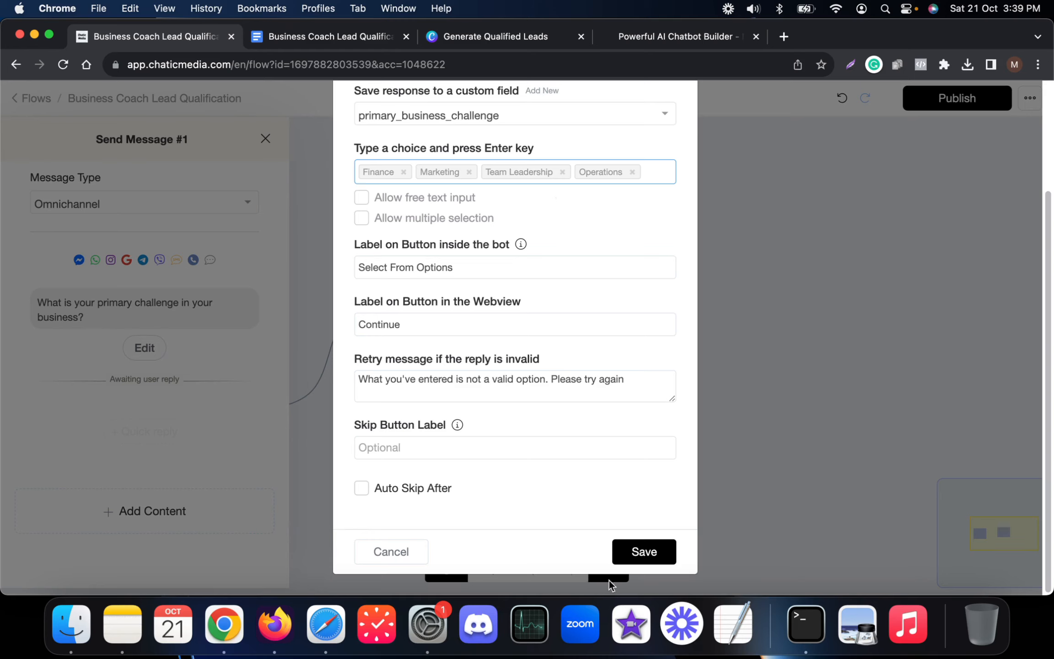
click(645, 551)
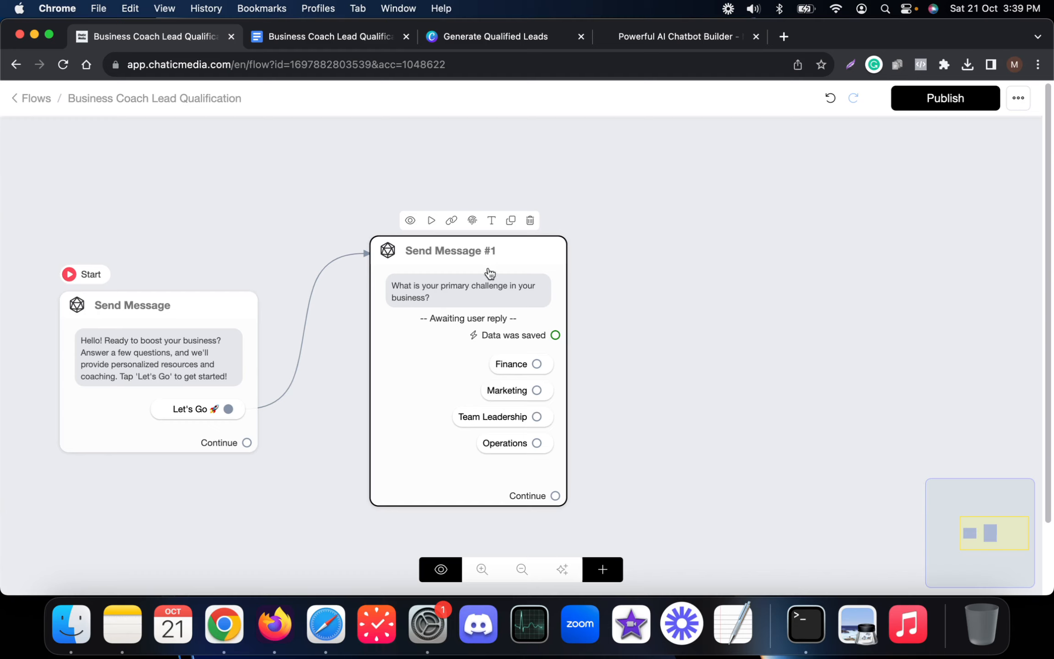
drag(537, 443, 737, 326)
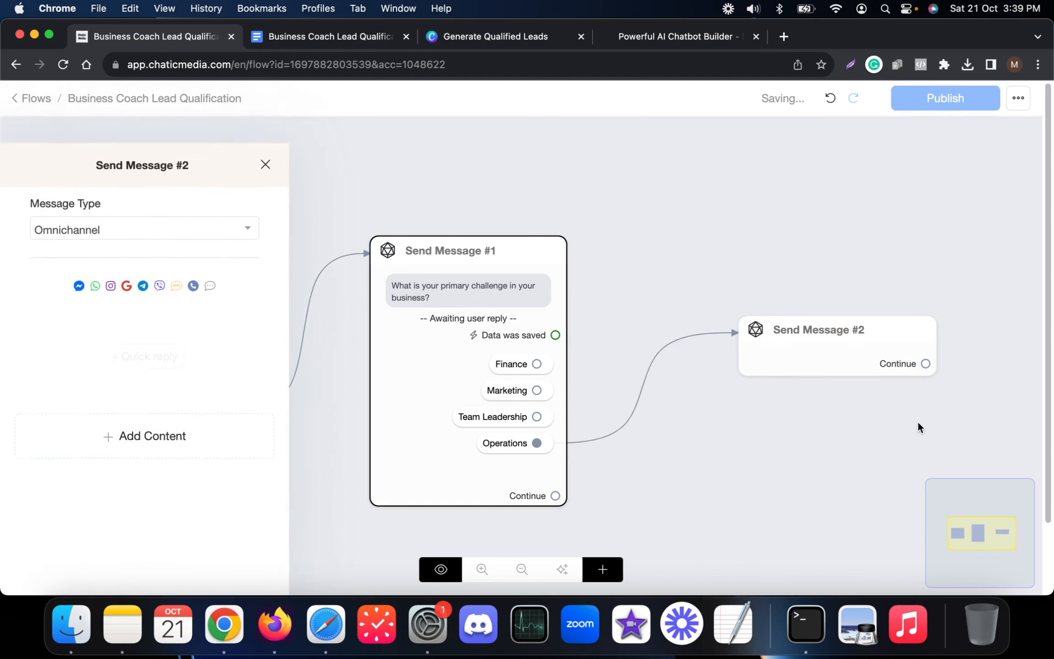
click(918, 426)
click(897, 301)
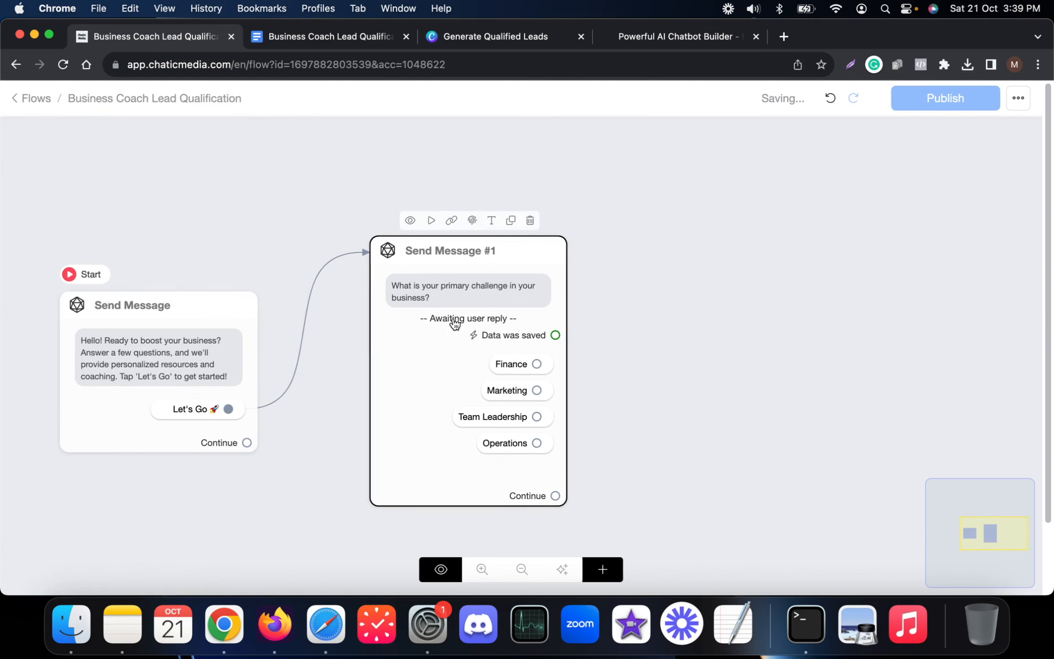
- Connect the "Data was saved" output of the primary challenge question to a new Send Message block
drag(685, 346, 536, 336)
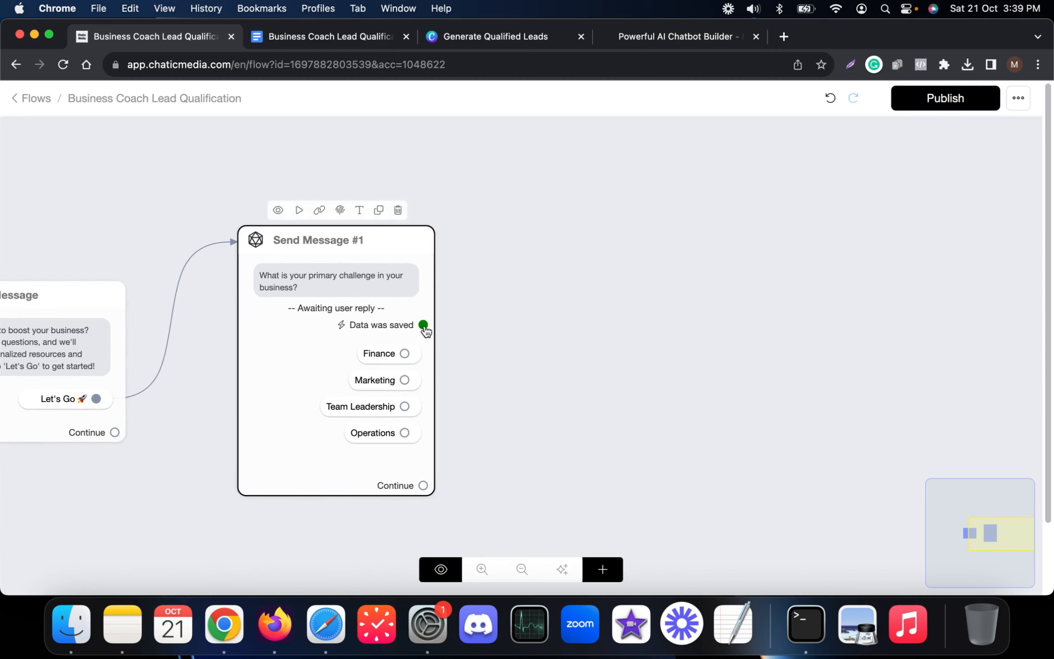
drag(423, 325, 567, 278)
click(565, 332)
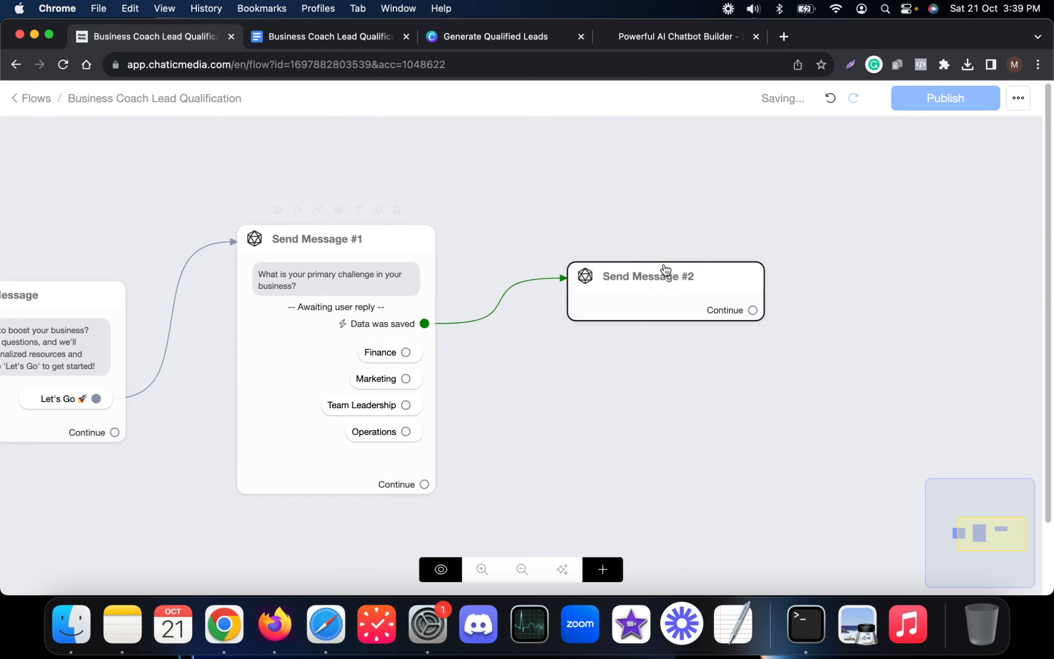
- Add a Get User Data element to Send Message #2 with the script document's question "What is your primary goal for seeking business coaching?"
click(289, 34)
scroll(364, 431, down, 5)
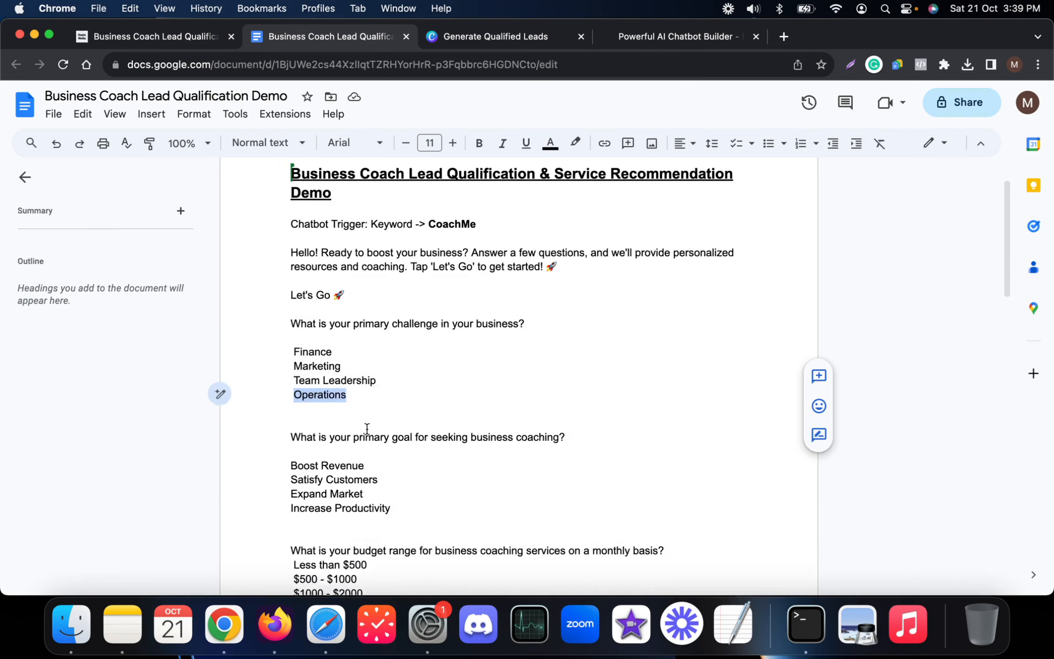
drag(278, 330, 588, 341)
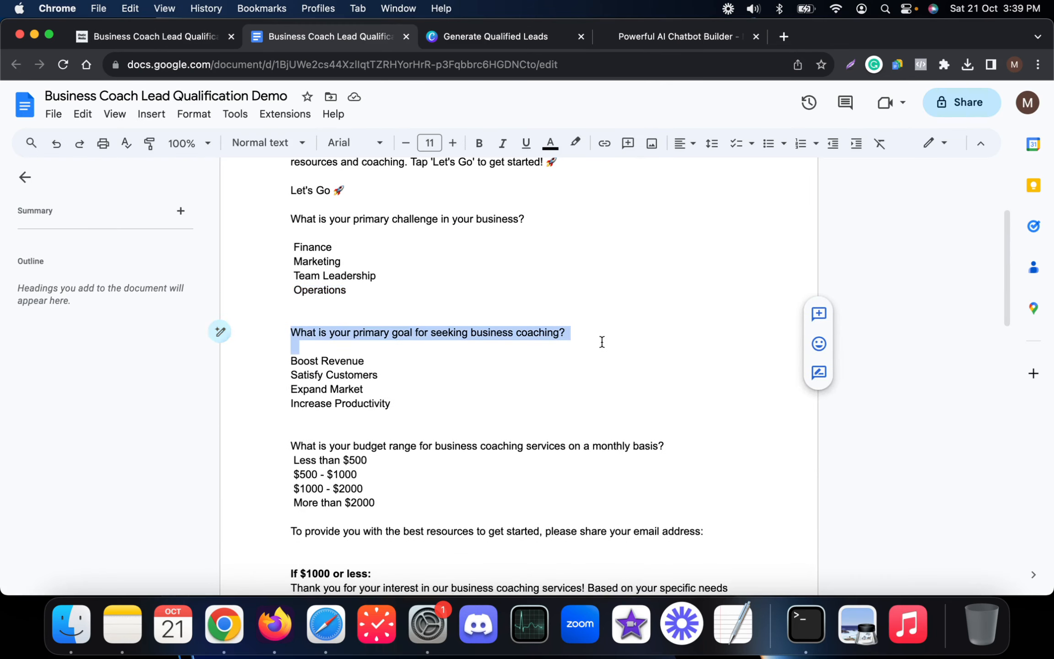
click(160, 37)
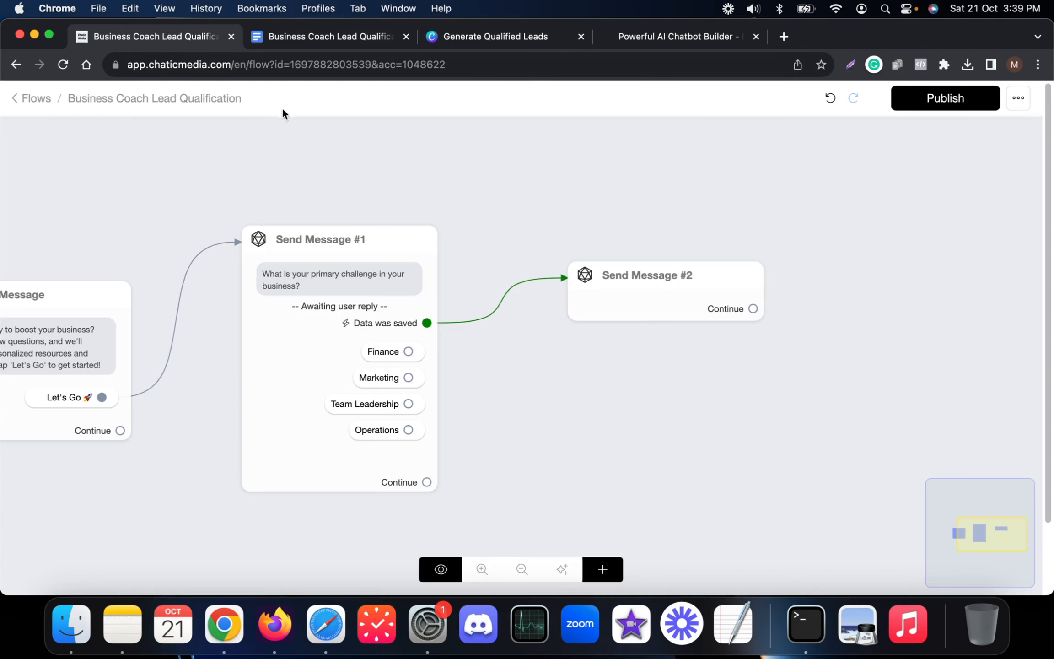
click(397, 329)
double_click(699, 296)
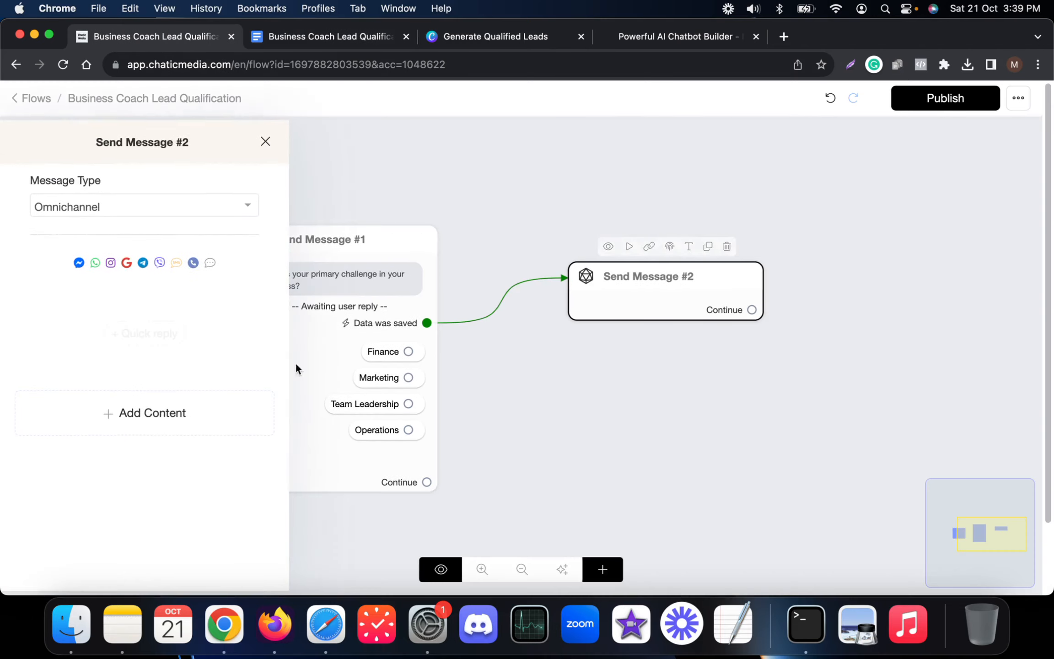
click(162, 403)
click(82, 218)
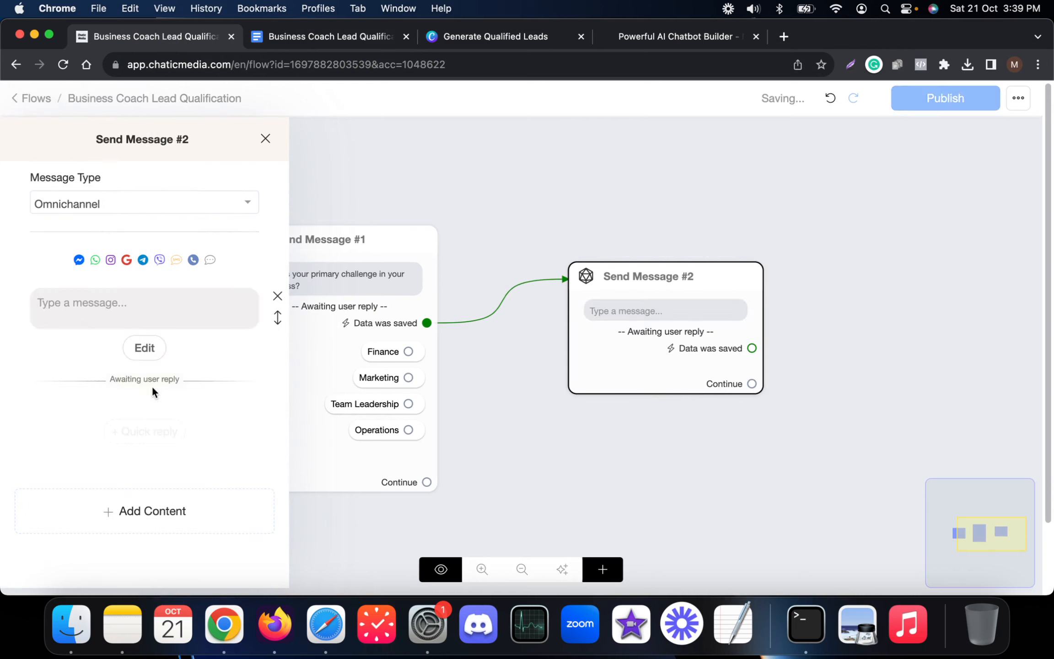
click(140, 313)
key(super+v)
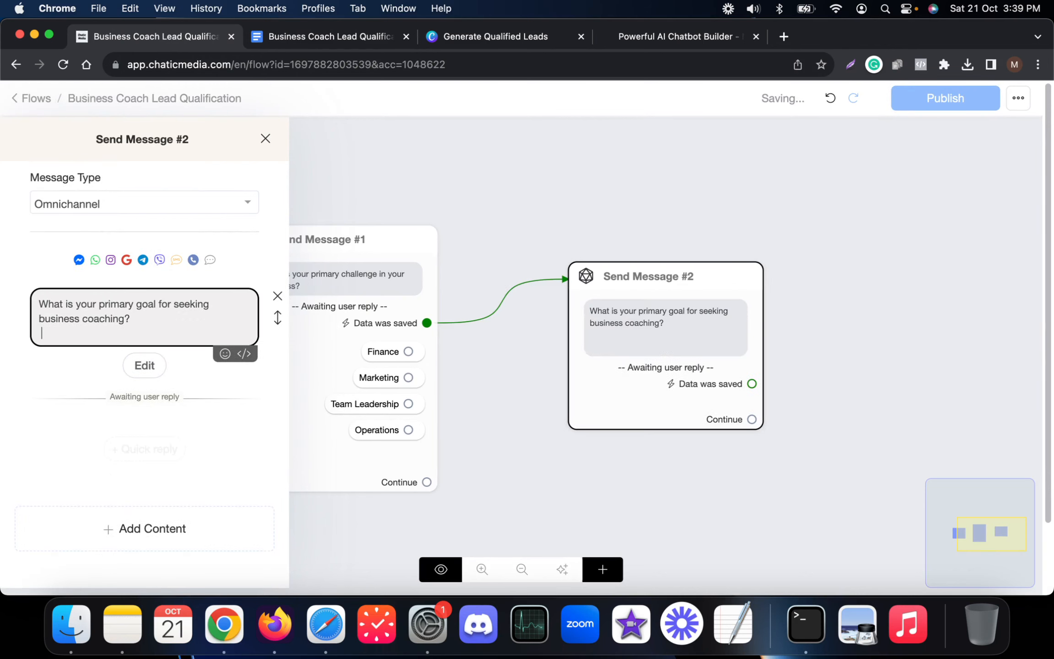
- Set the goal question's reply type to Multiple choice and save its response to a new custom field named "primary business goal"
click(144, 362)
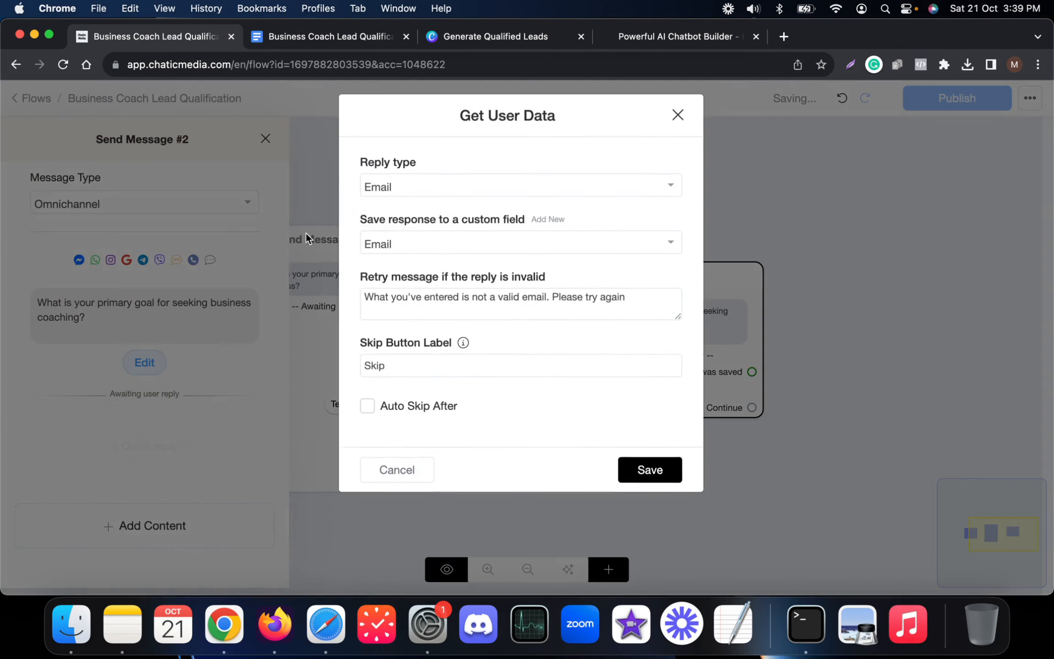
click(414, 199)
click(414, 426)
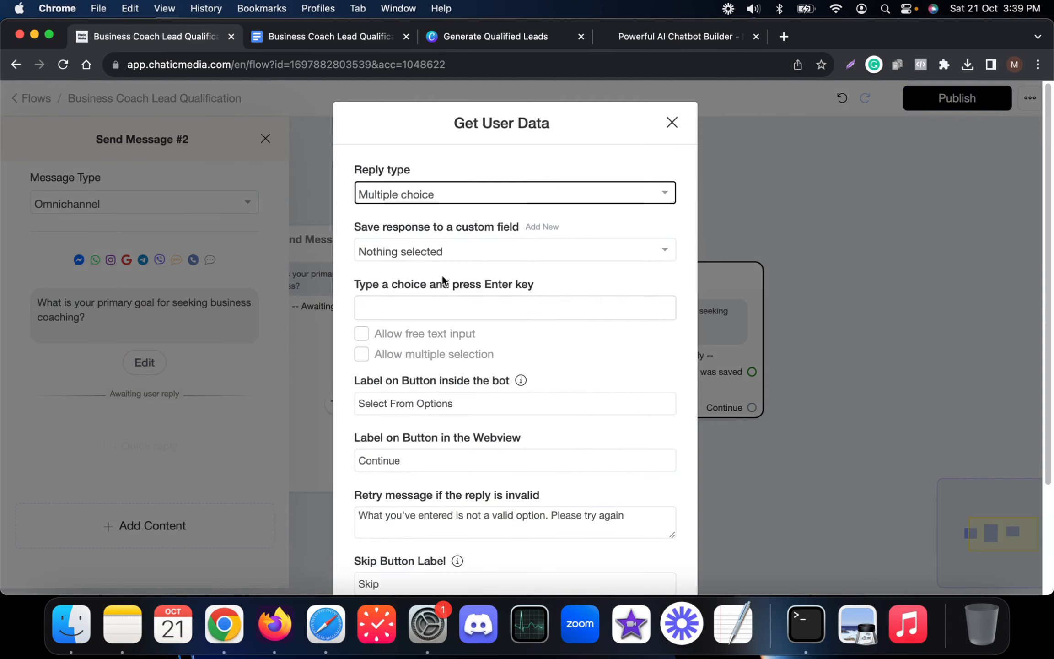
click(533, 228)
click(385, 211)
text(pr)
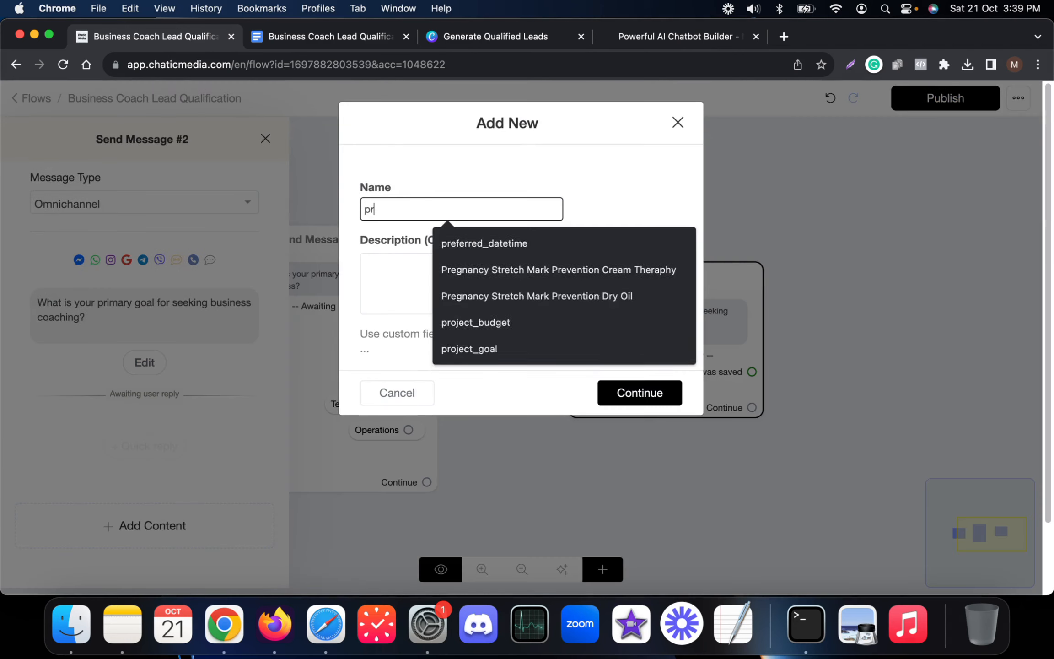
text(imary business goal)
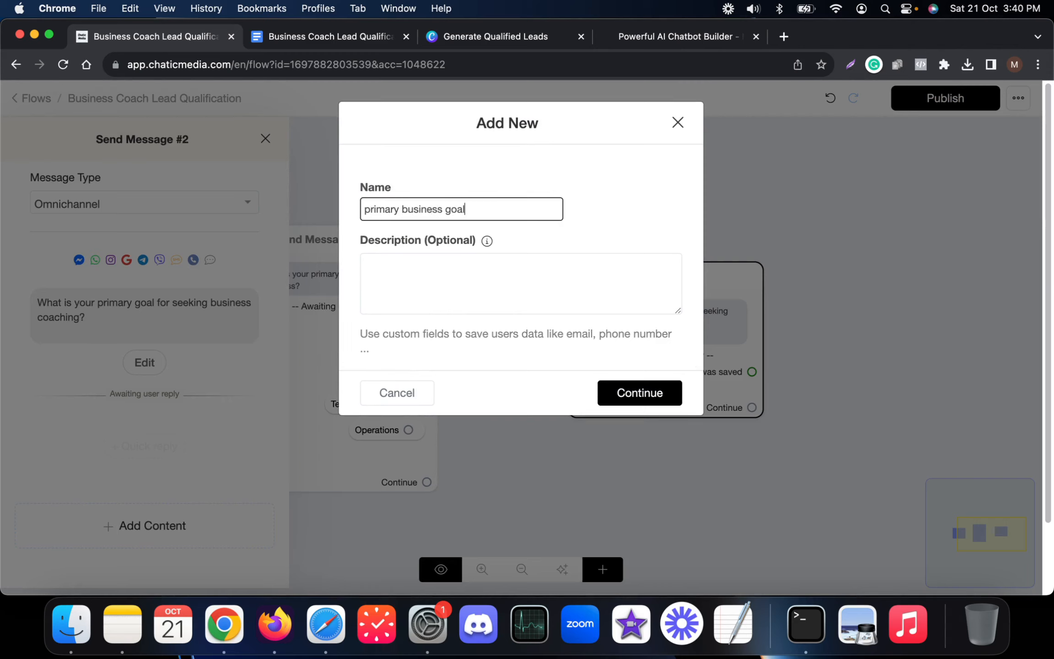
click(635, 390)
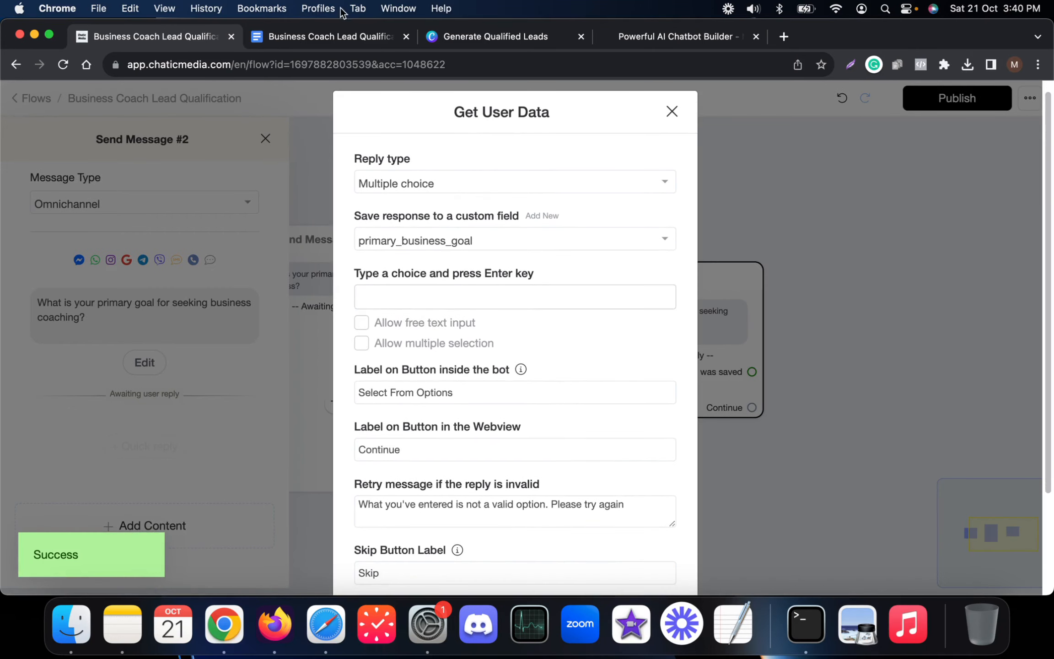
- Copy "Boost Revenue" and "Satisfy Customers" from the script document and add them as the goal question's first two choices
click(331, 34)
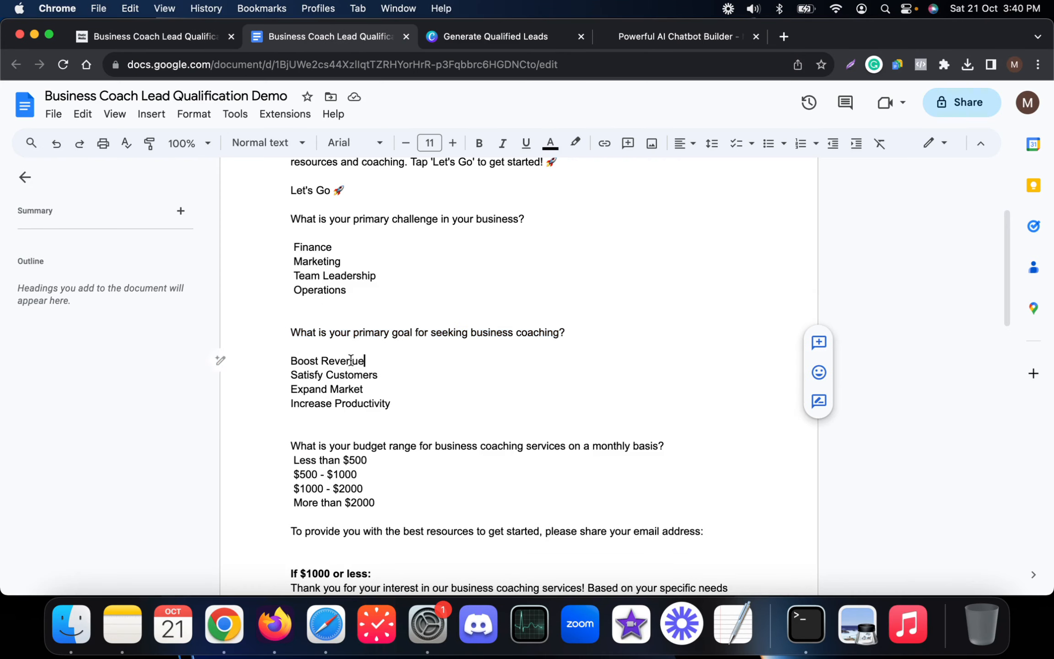
drag(365, 361, 267, 358)
key(super+c)
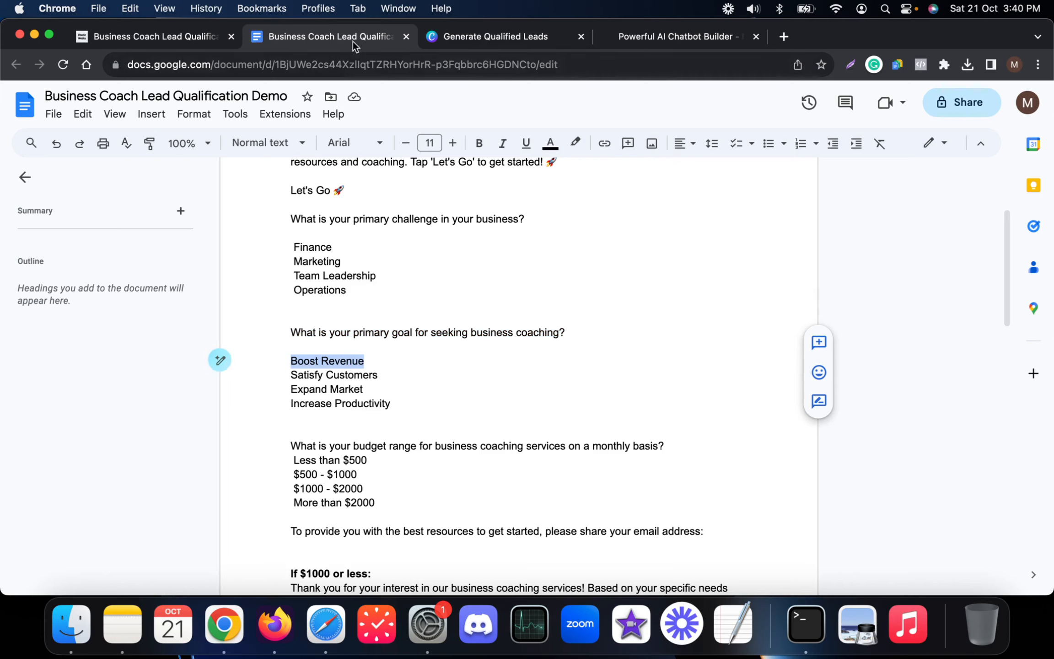
click(190, 41)
click(443, 300)
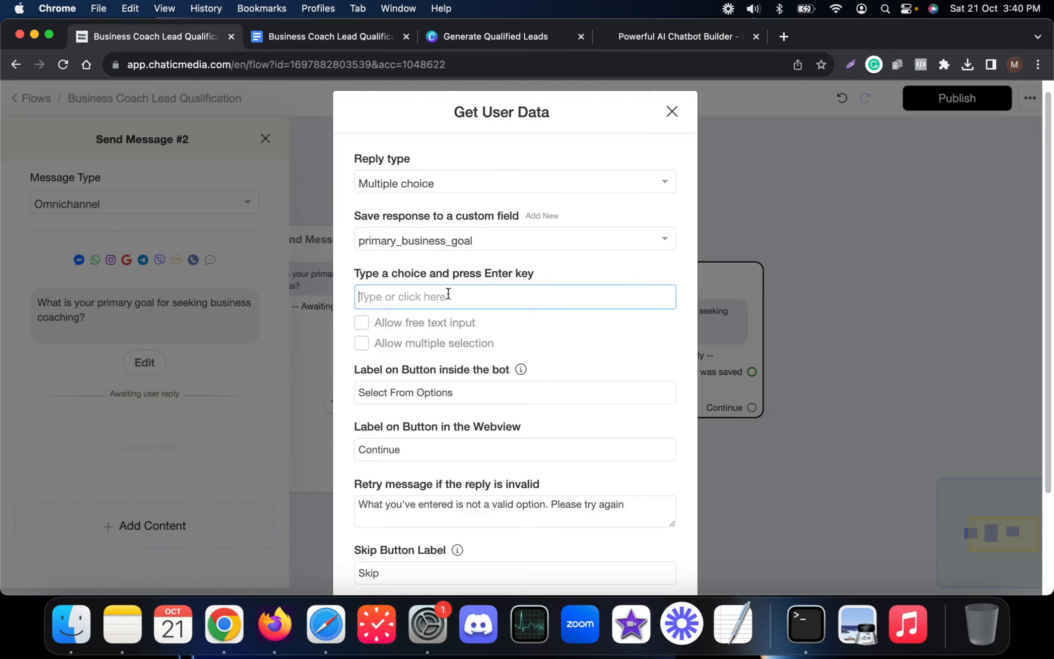
key(super+v)
key(Return)
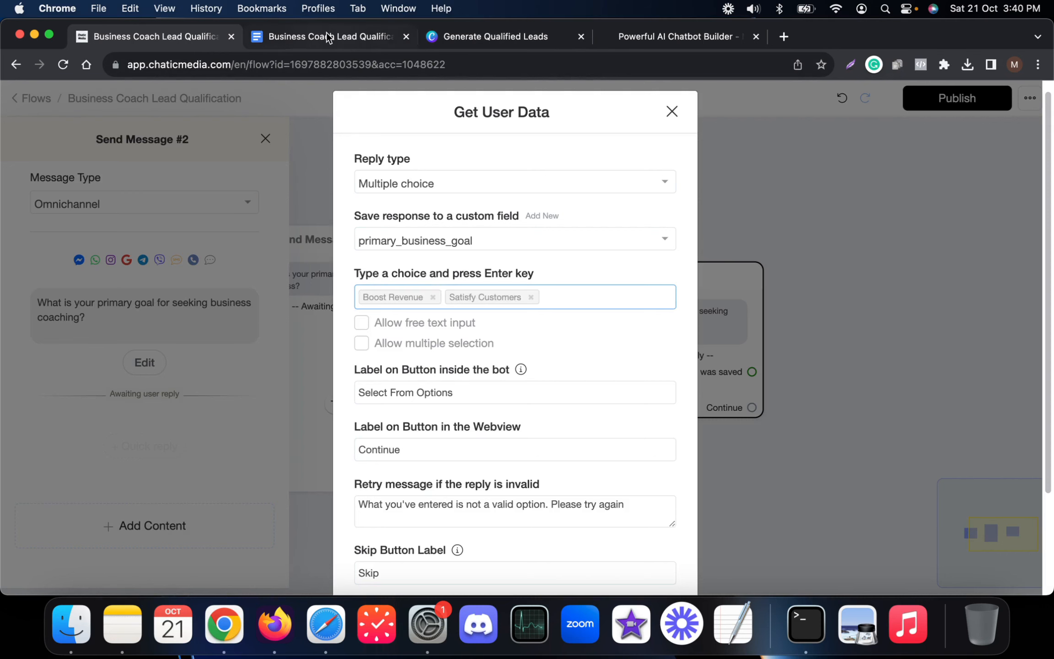
- Copy "Expand Market" from the script document and add it as the goal question's third choice
click(328, 37)
drag(369, 392, 291, 389)
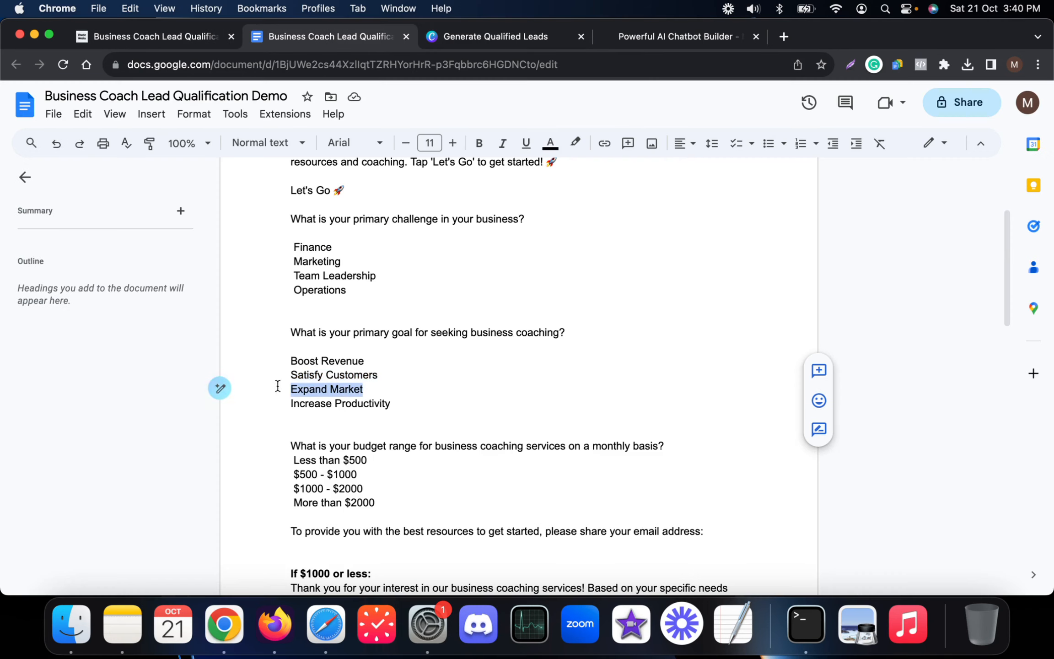
key(super+c)
click(162, 39)
key(super+v)
key(Return)
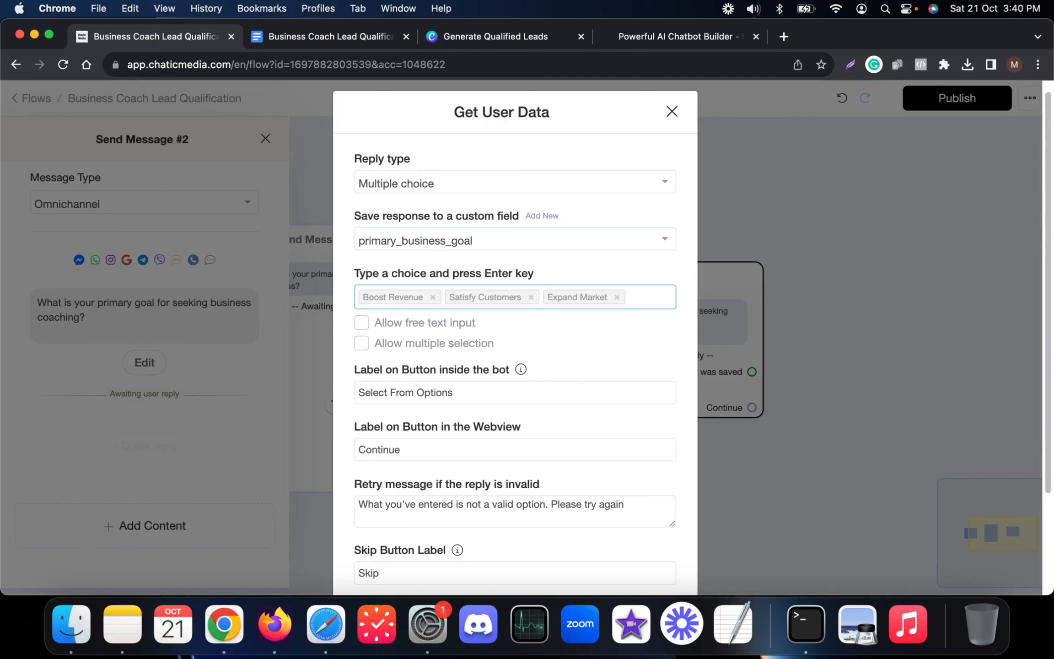
- Copy "Increase Productivity" from the script document and add it as the goal question's fourth choice
click(361, 45)
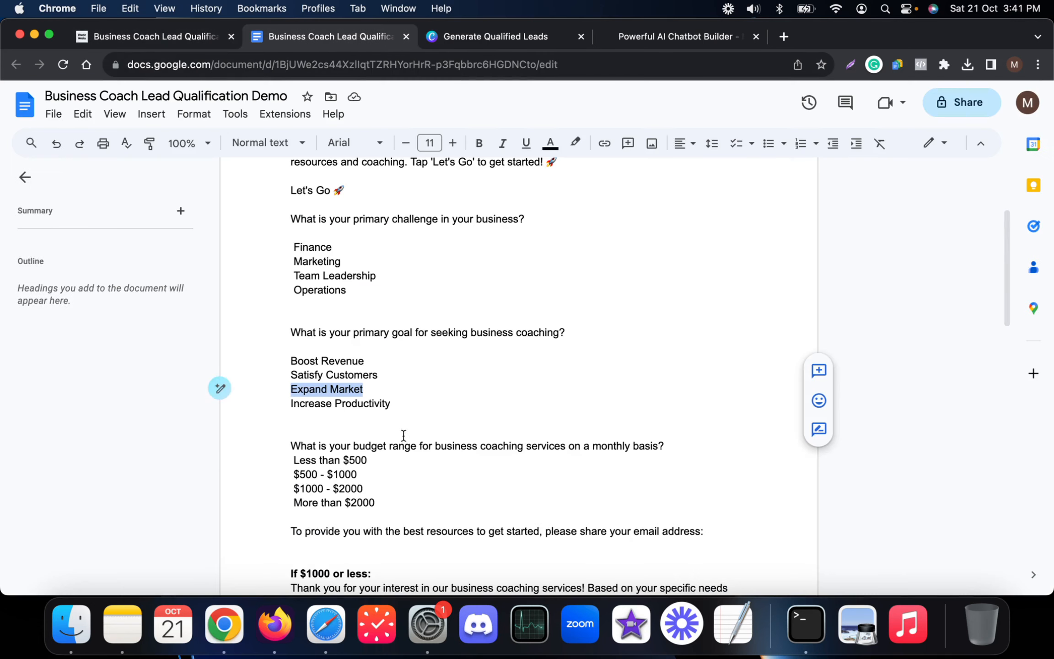
drag(390, 403, 288, 401)
key(super+c)
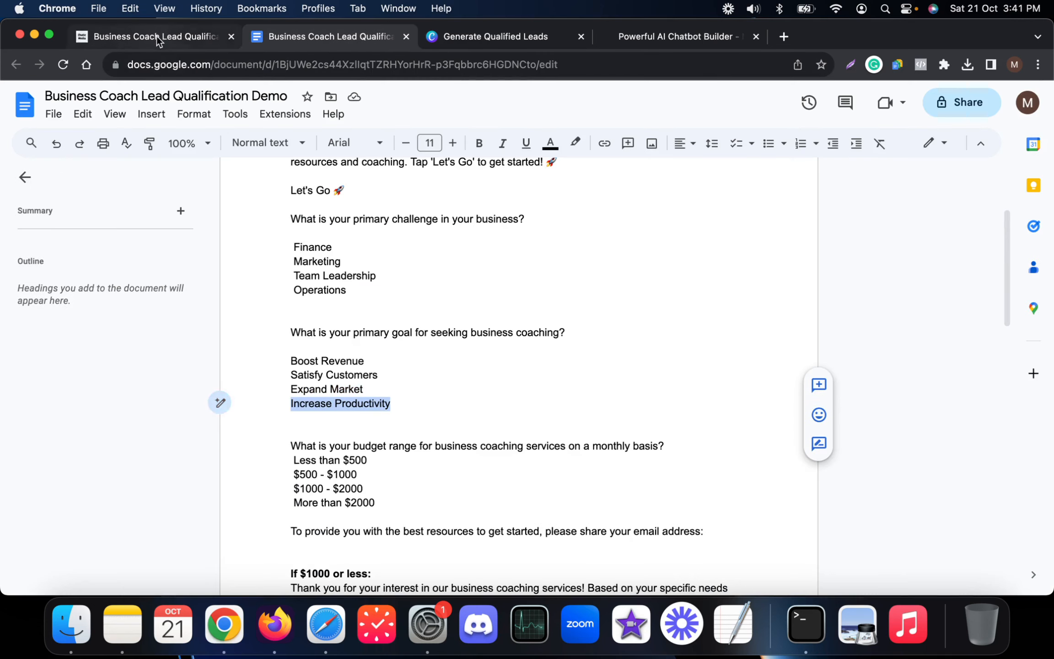
click(151, 37)
key(super+v)
key(Return)
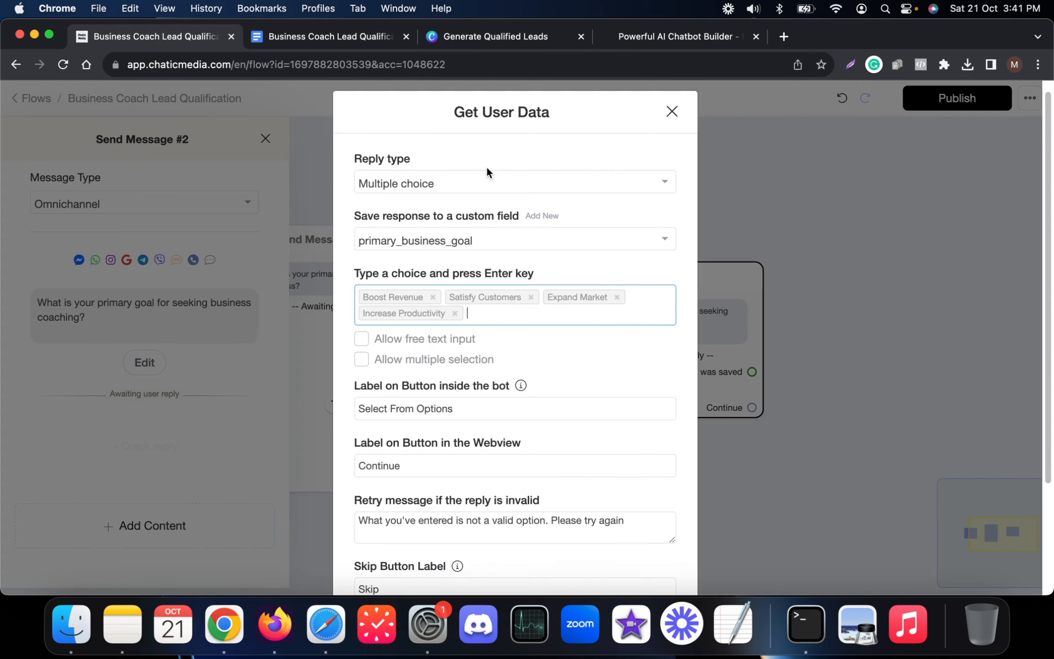
- Clear the skip button label of the goal question and save the Get User Data settings
scroll(453, 347, down, 3)
triple_click(412, 455)
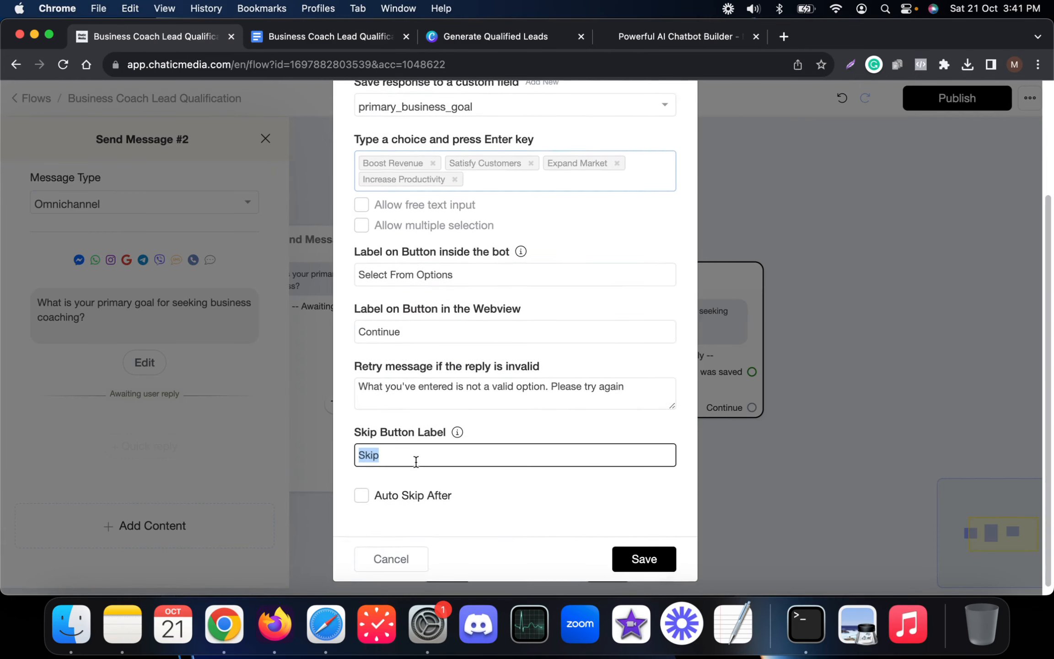
key(BackSpace)
click(630, 557)
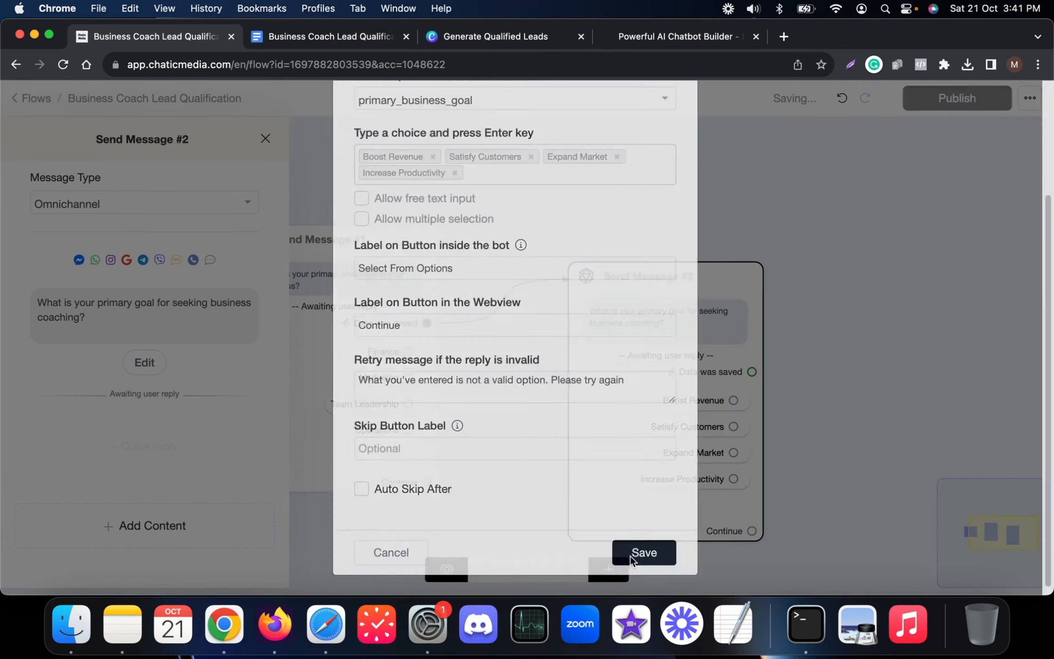
- Copy the question "What is your budget range for business coaching services on a monthly basis?" from the script document
click(367, 28)
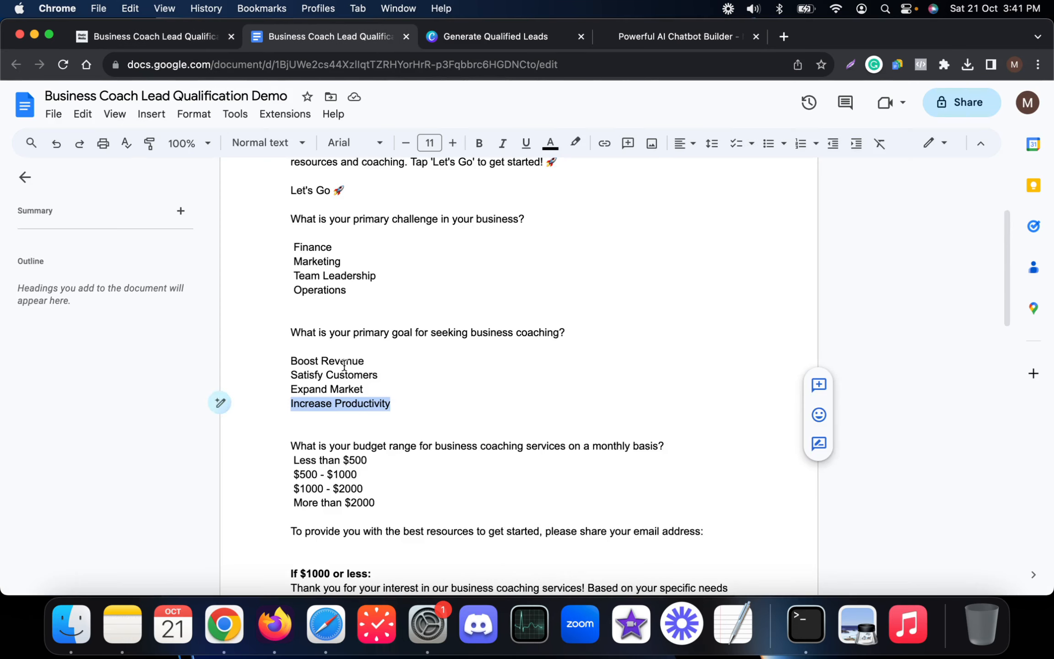
scroll(295, 380, down, 2)
drag(281, 383, 693, 392)
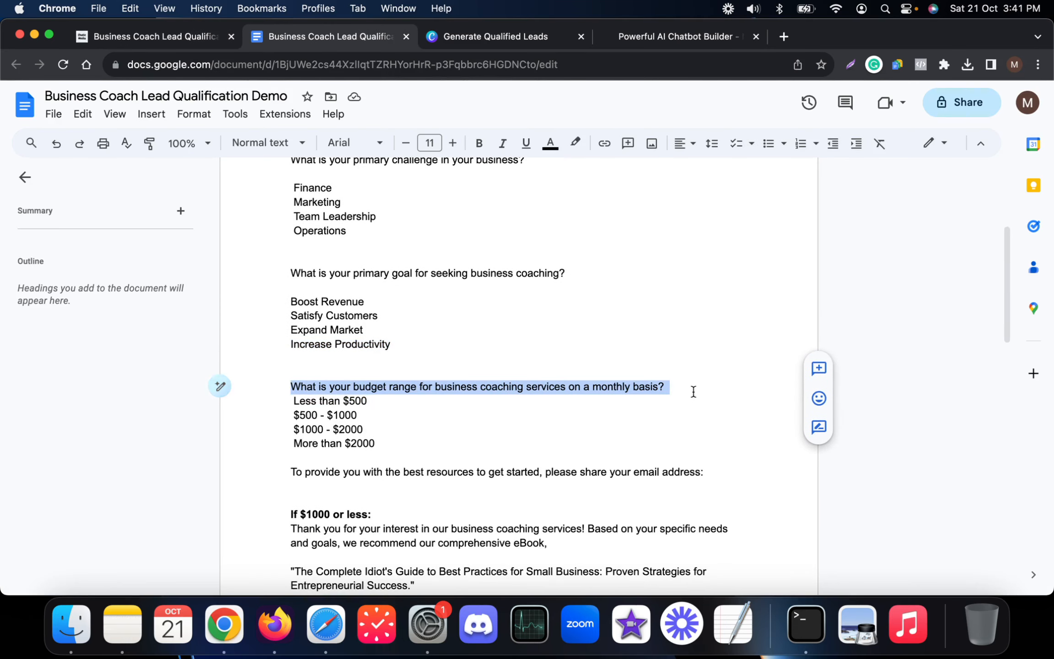
- Back in the flow, move Send Message #2 closer to Send Message #1 and connect its "Data was saved" output to a new Send Message block
click(121, 27)
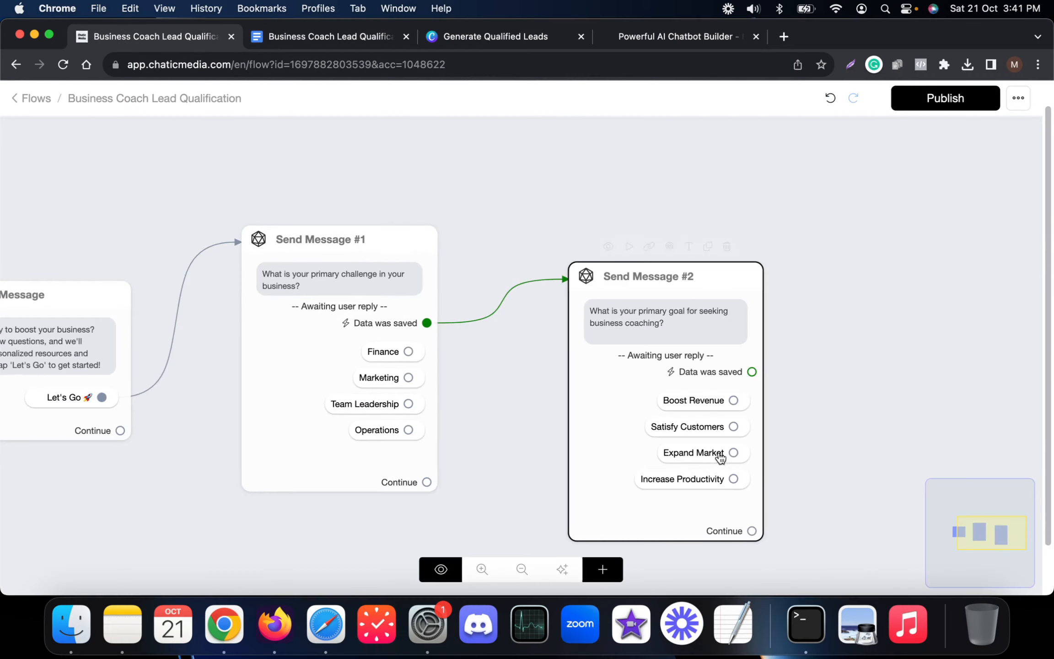
drag(654, 330, 608, 302)
scroll(600, 501, right, 5)
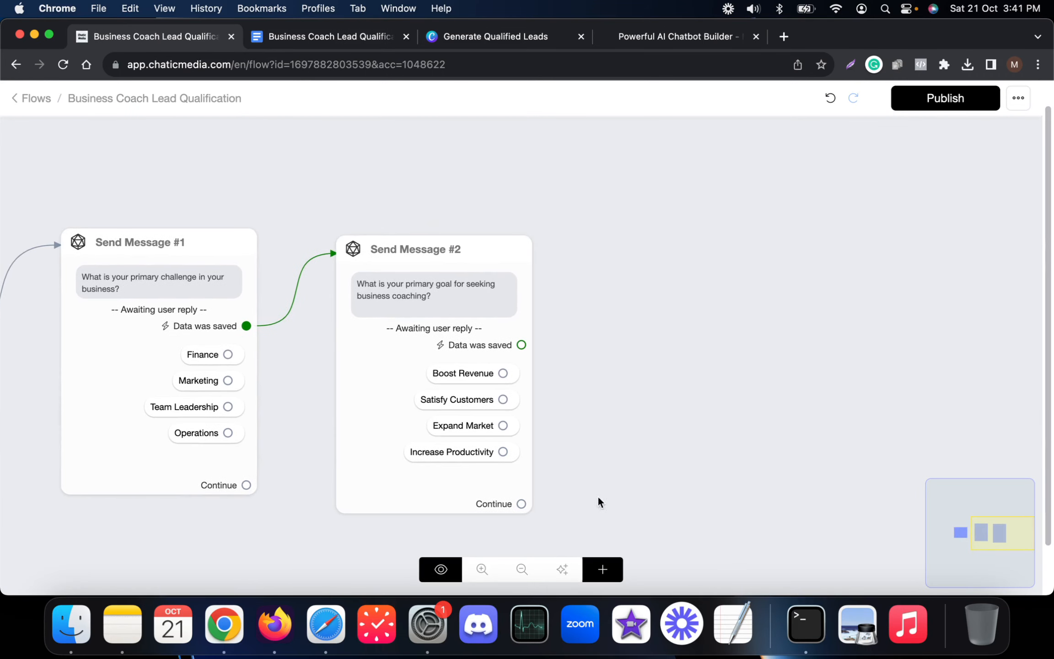
drag(530, 348, 645, 282)
- Add a Get User Data element to Send Message #3 and paste the copied monthly budget range question as its message
click(179, 407)
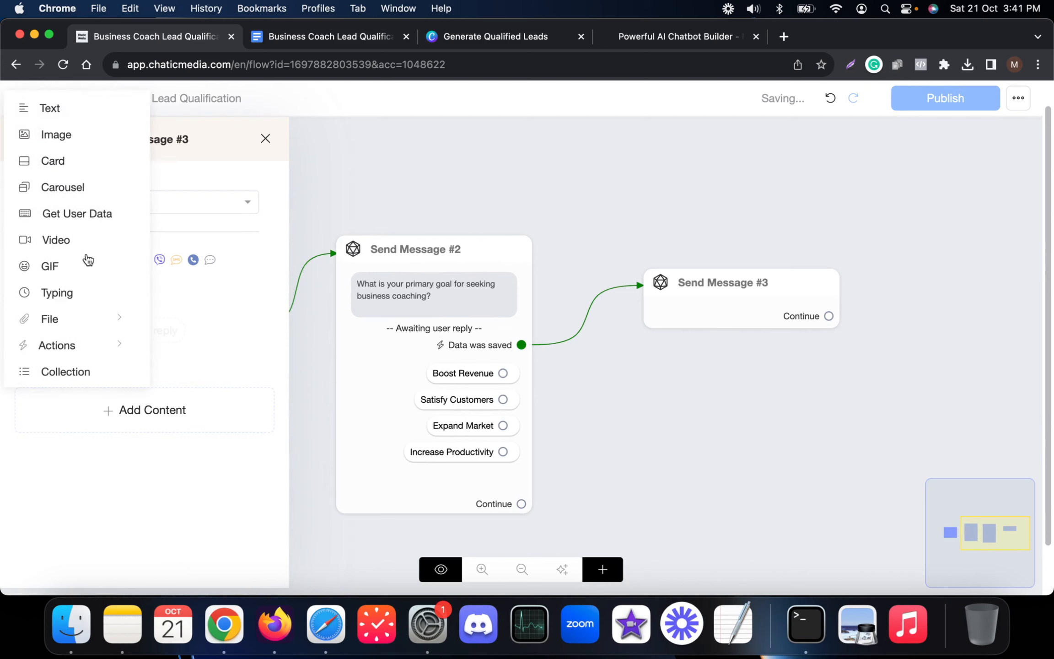
click(92, 221)
click(144, 348)
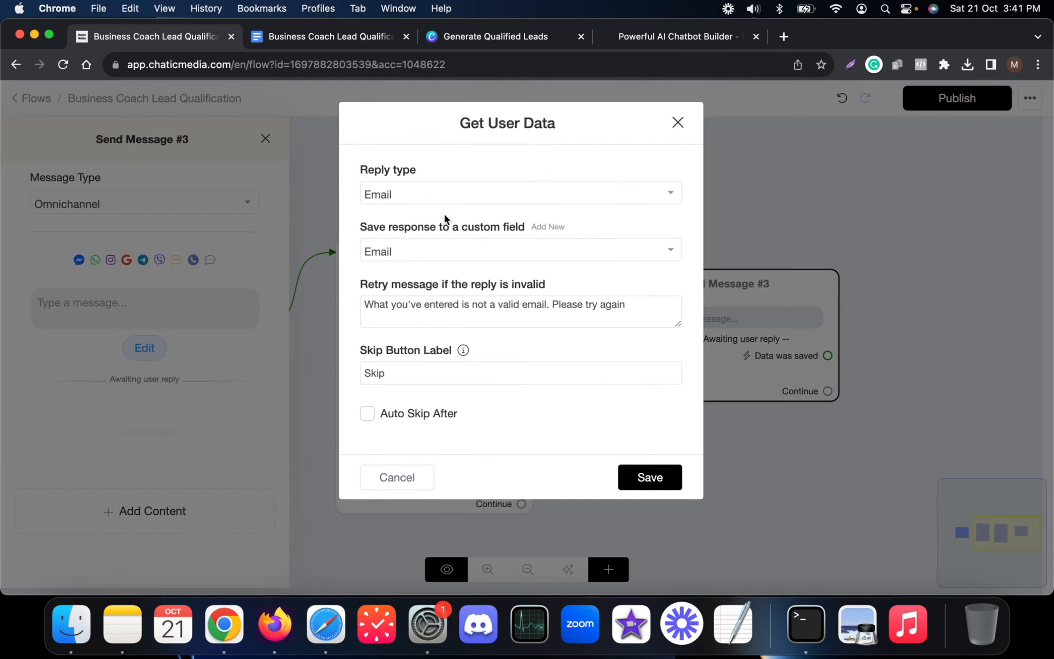
click(388, 477)
click(100, 311)
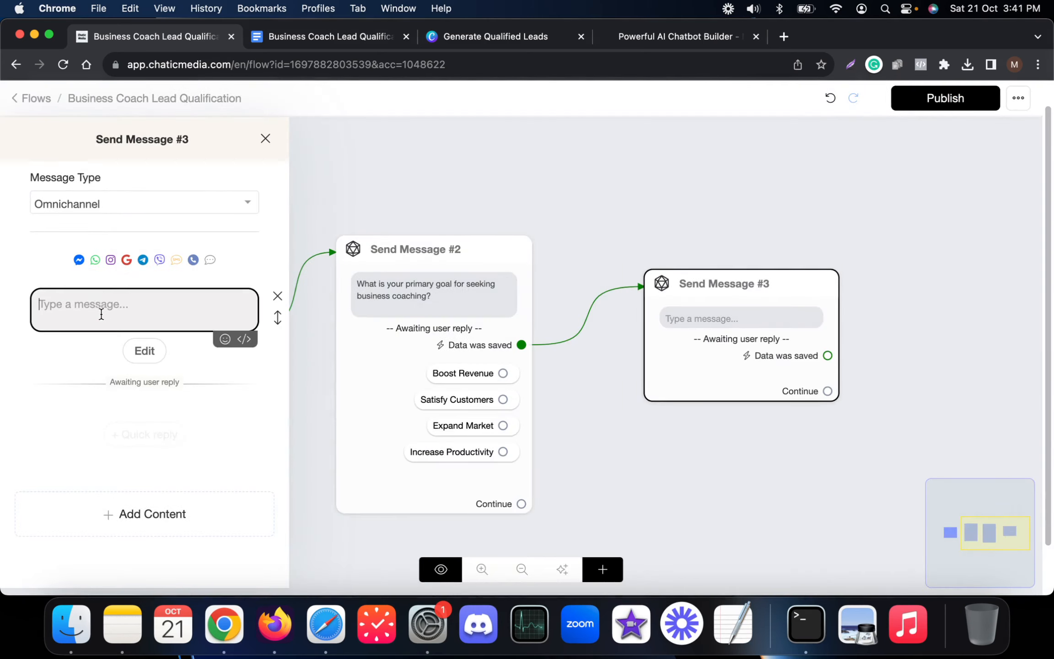
key(super+v)
- Set the budget question's reply type to Multiple choice and save its response to the BUDGET custom field
click(144, 348)
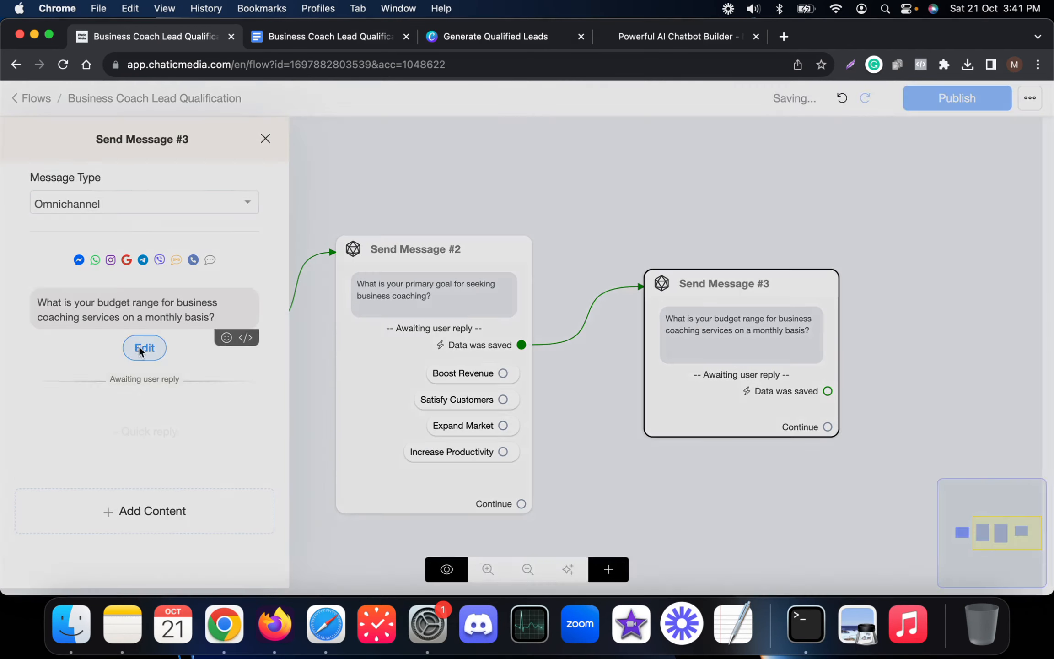
click(434, 206)
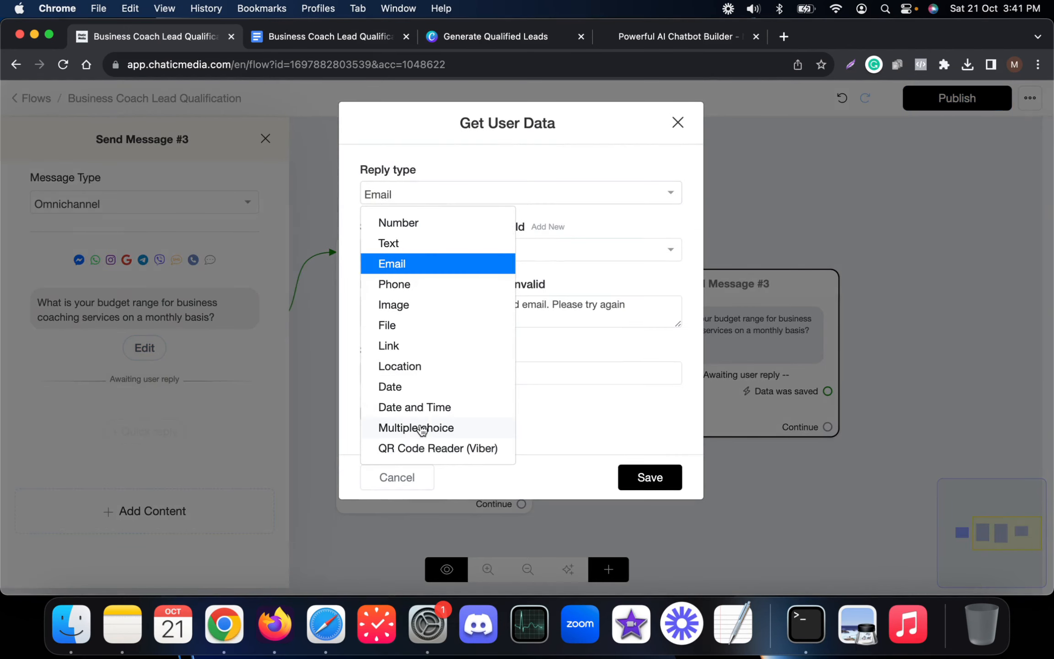
click(420, 424)
click(542, 227)
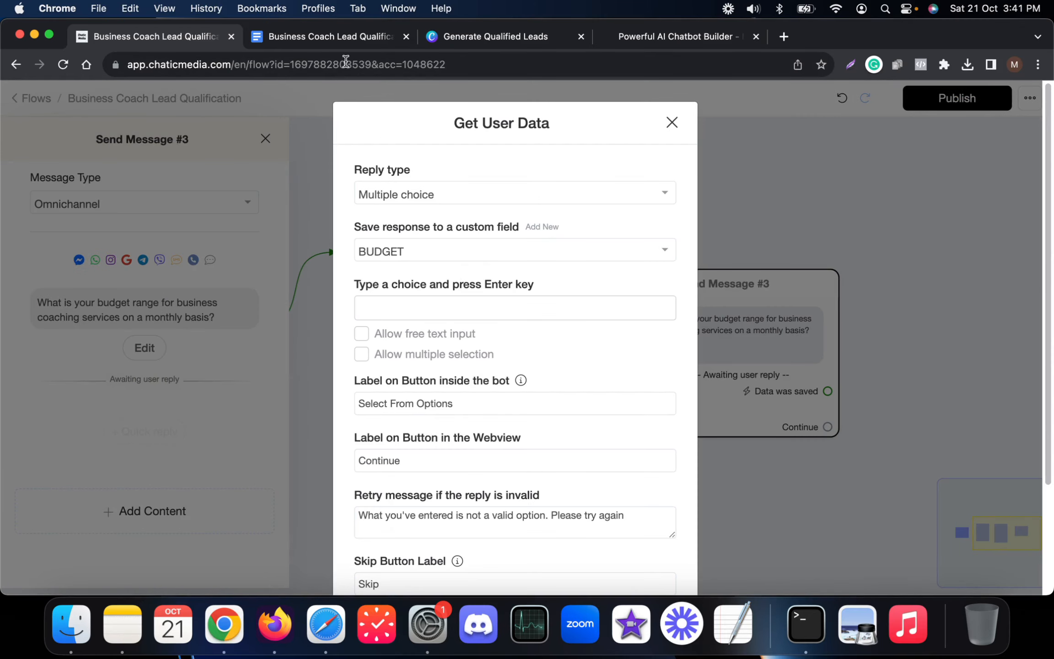
- Copy the four budget ranges from the script document into the budget question's choices: Less than $500, $500 - $1000, $1000 - $2000 and More than $2000
click(344, 42)
drag(388, 400, 247, 396)
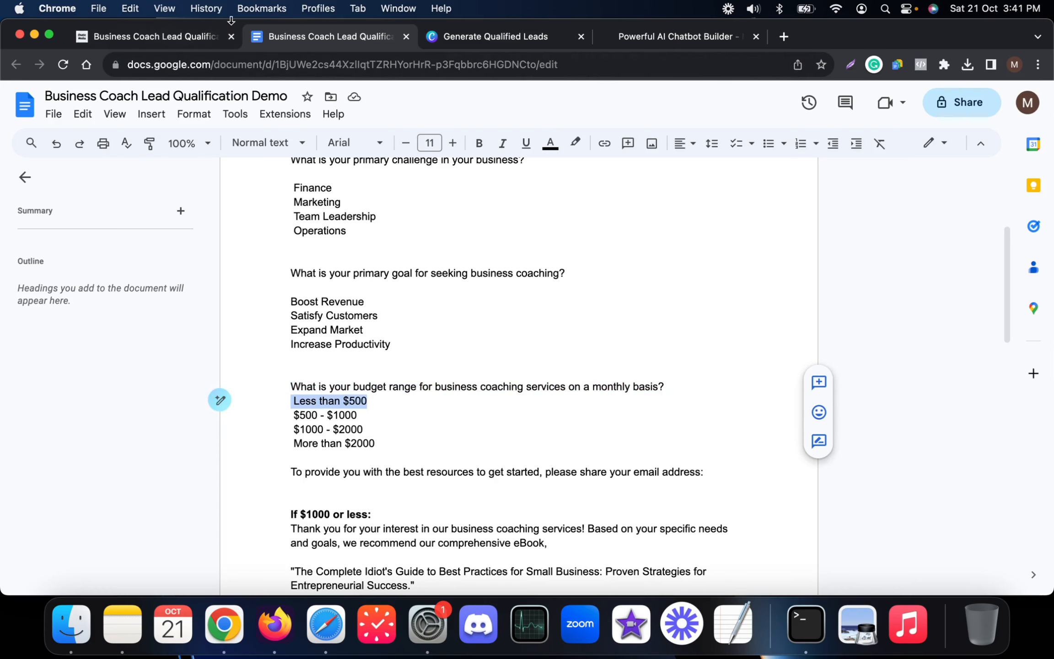
click(172, 33)
click(405, 311)
key(cmd+v)
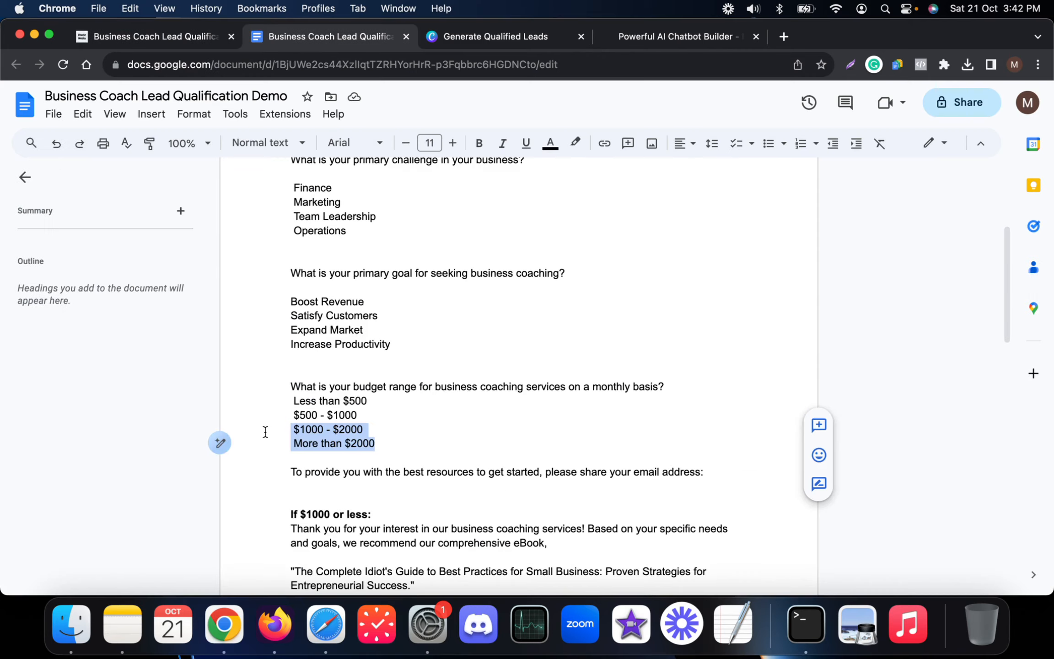
click(323, 443)
drag(381, 445, 232, 446)
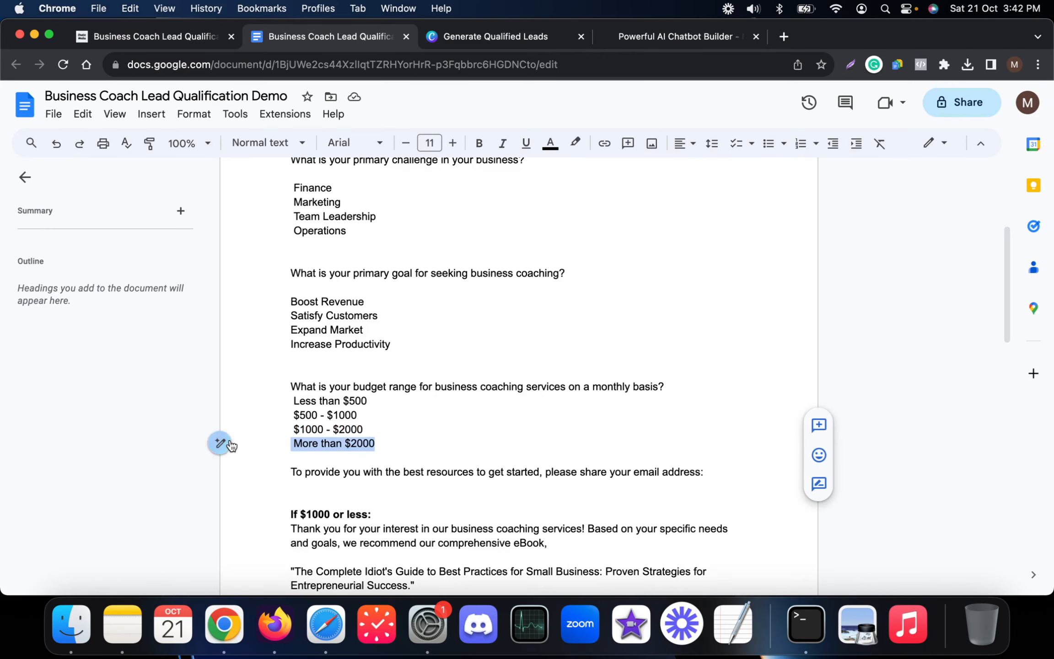
key(cmd+c)
click(151, 37)
key(cmd+v)
key(Return)
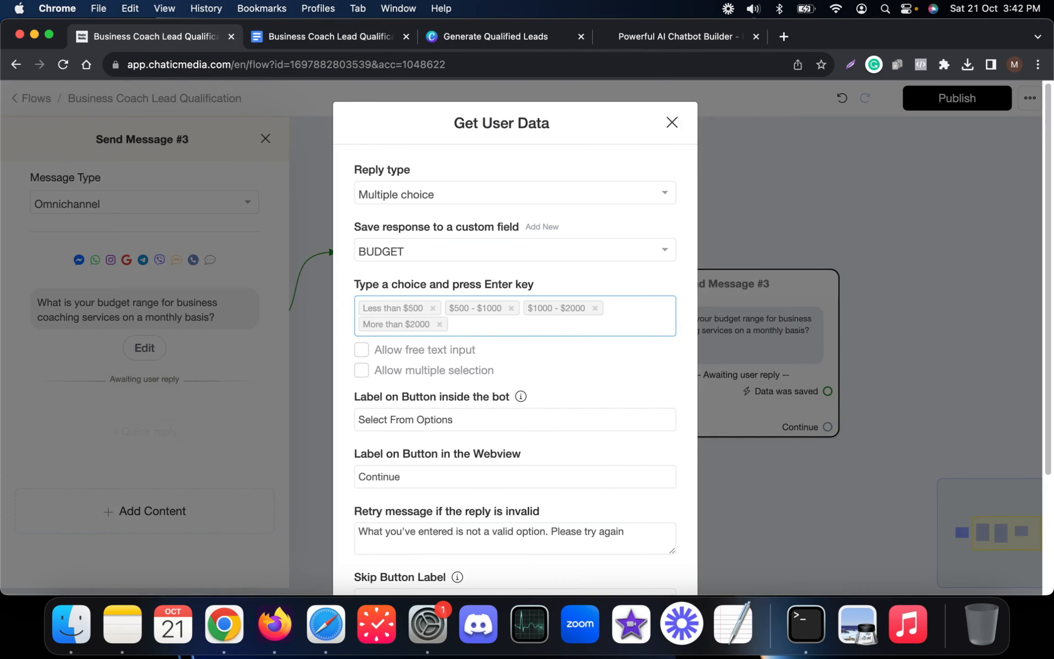
- Clear the skip button label of the budget question and save its Get User Data settings
scroll(510, 394, down, 5)
double_click(417, 448)
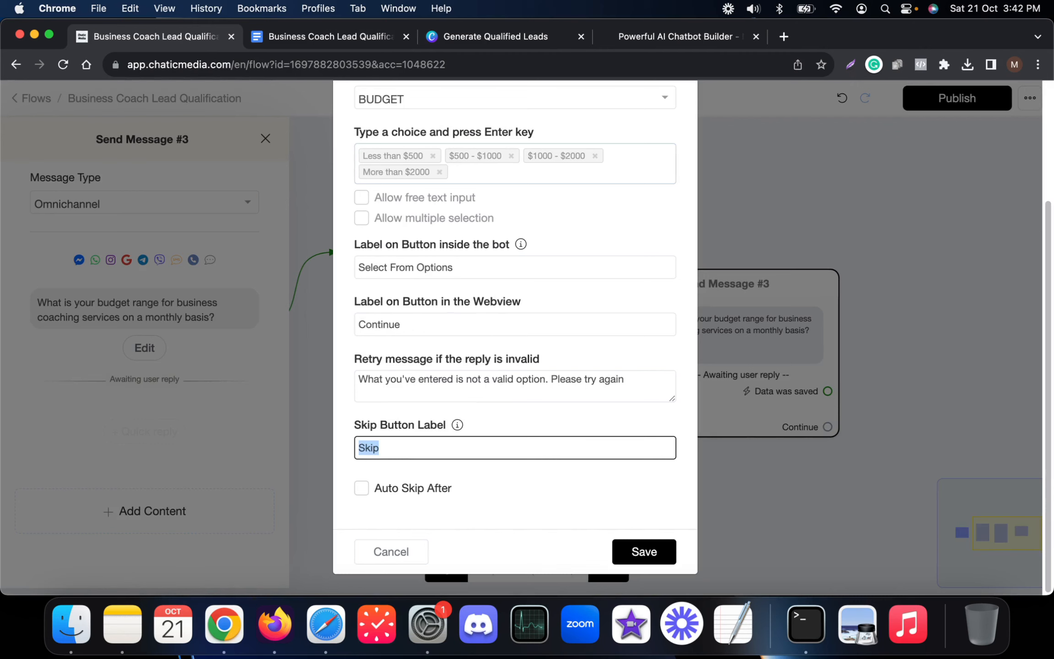
key(BackSpace)
click(650, 556)
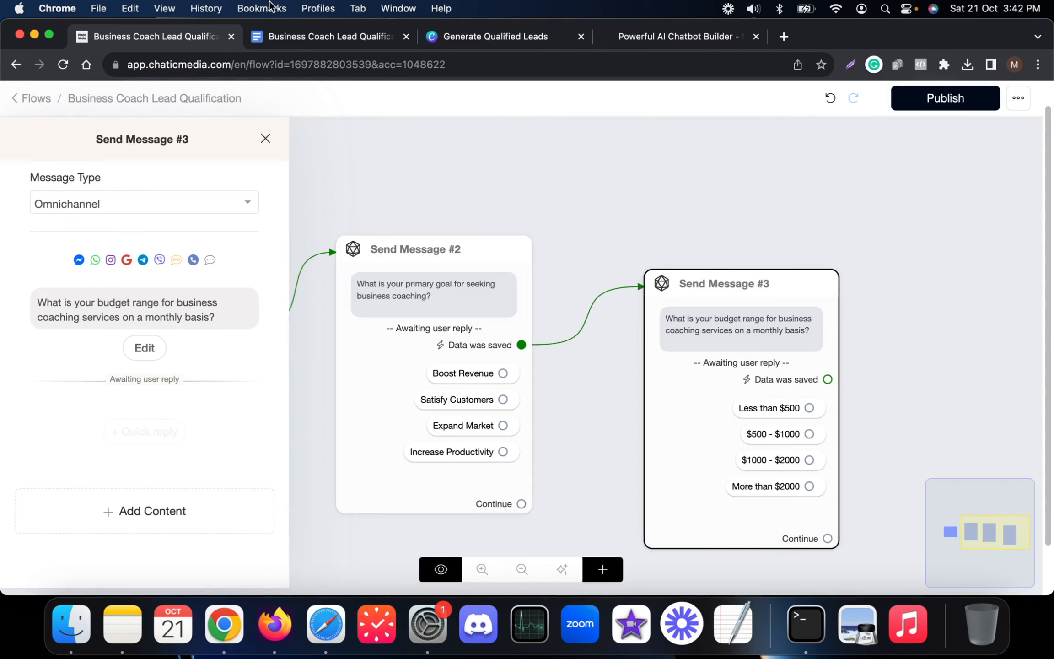
- Copy the email address request from the script document and connect Send Message #3's "Data was saved" output to a new Send Message block
click(293, 37)
drag(296, 473, 716, 474)
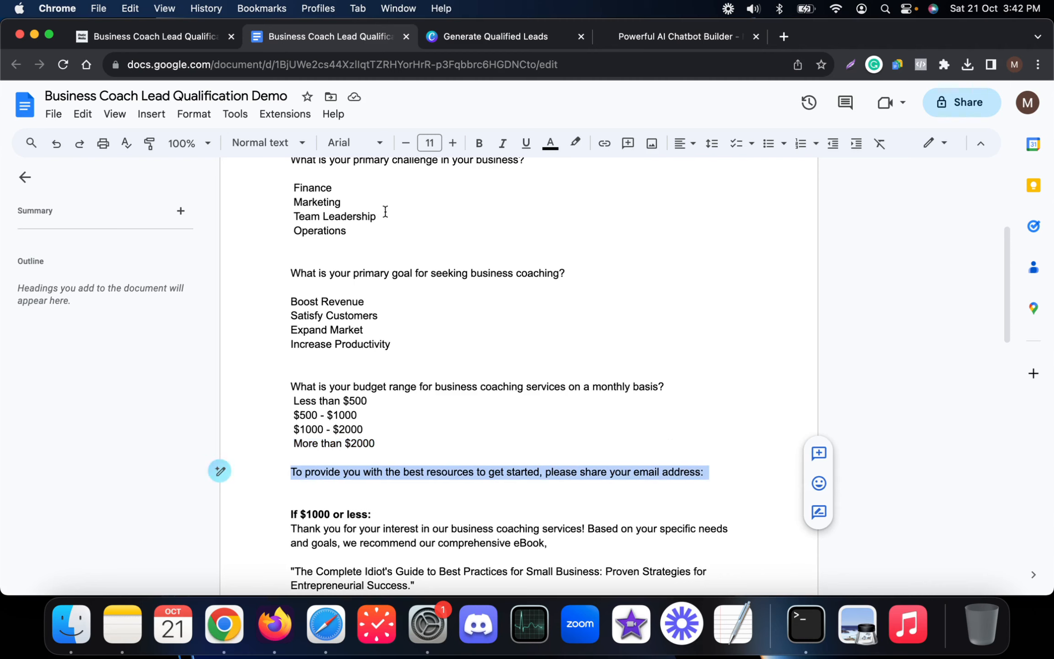
click(179, 40)
click(548, 193)
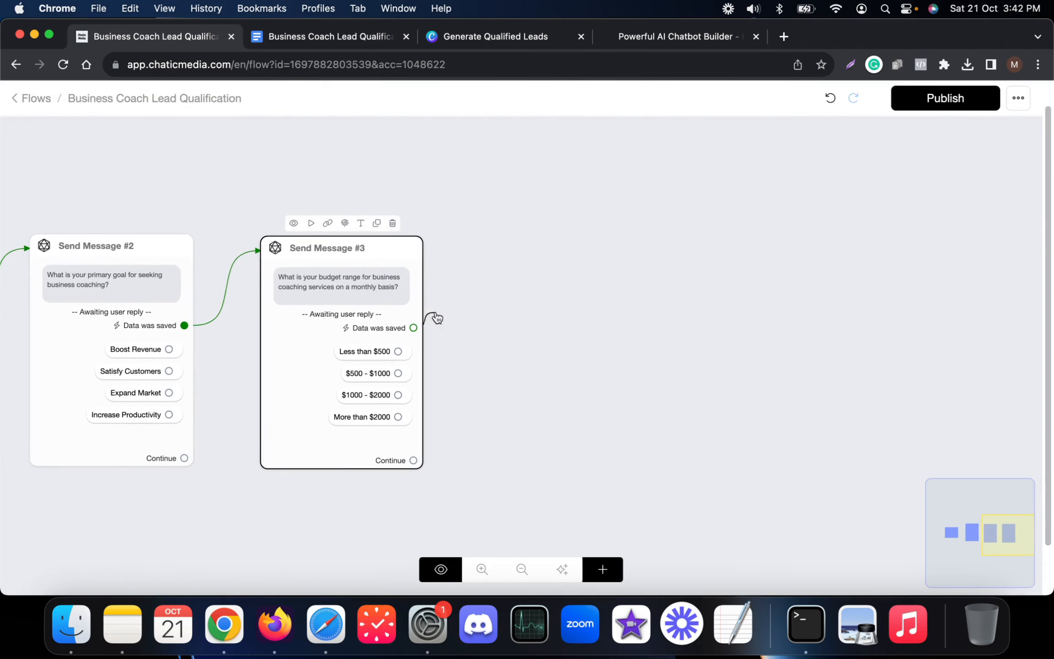
drag(437, 318, 439, 319)
- Add a Get User Data element to Send Message #4 and paste the copied email address request as its message
click(199, 412)
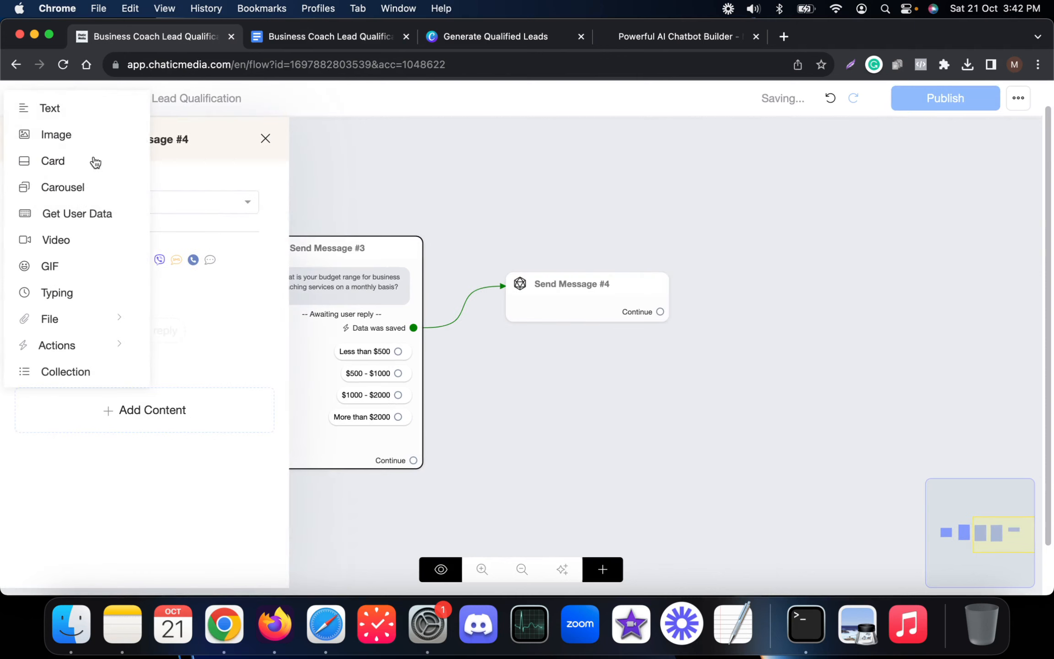
click(104, 223)
click(146, 315)
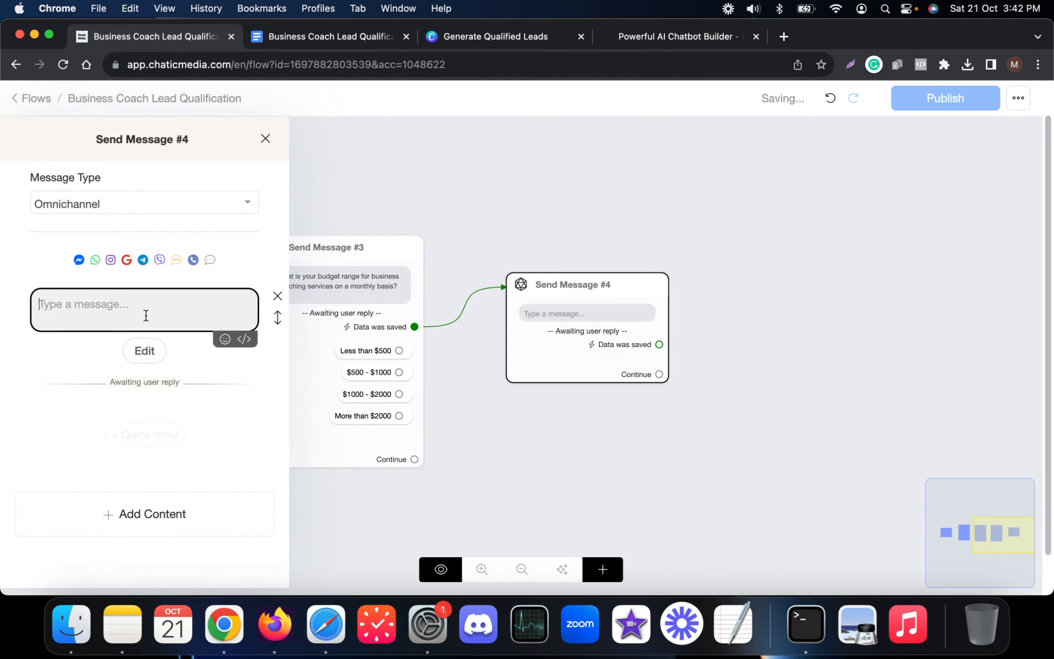
key(super+v)
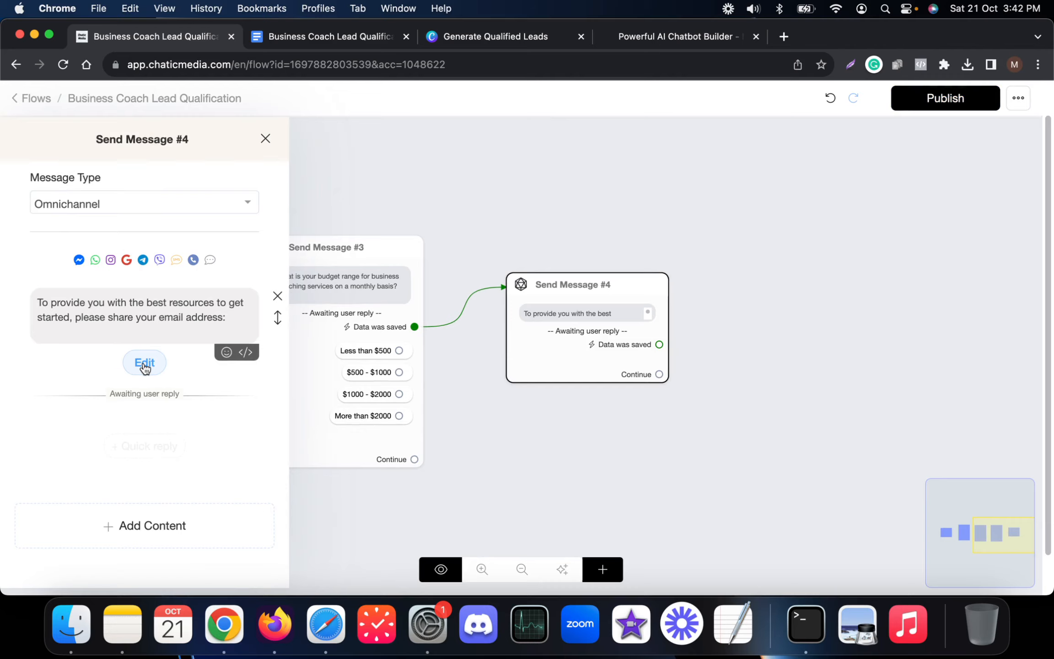
- Clear the skip button label of the email question, save its Get User Data settings and close the Send Message #4 editor
click(145, 365)
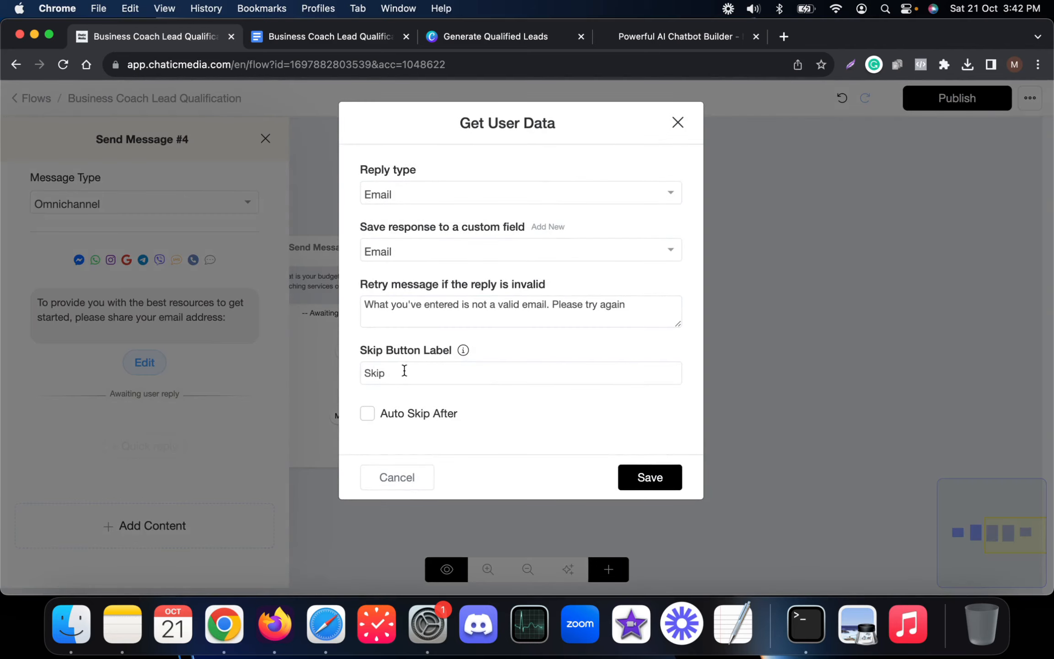
double_click(404, 371)
key(BackSpace)
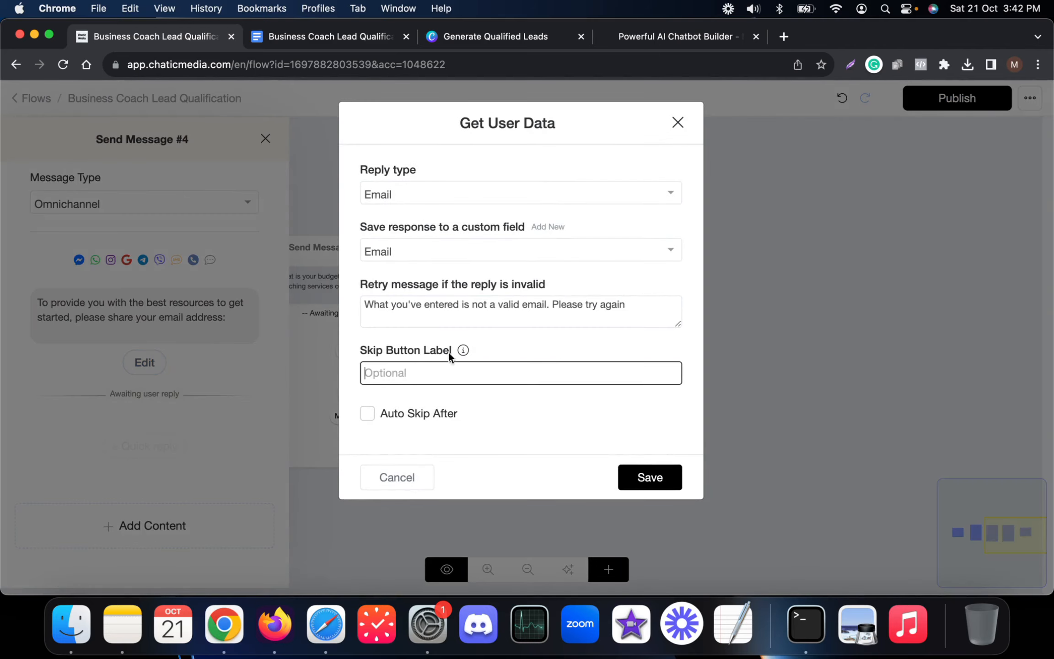
click(643, 475)
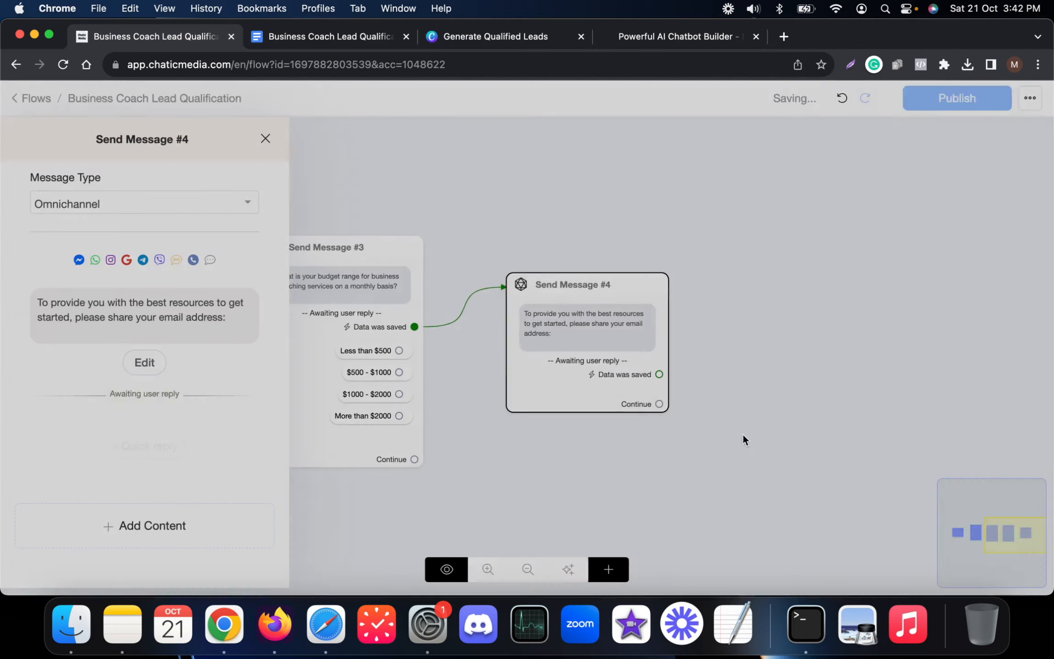
click(774, 406)
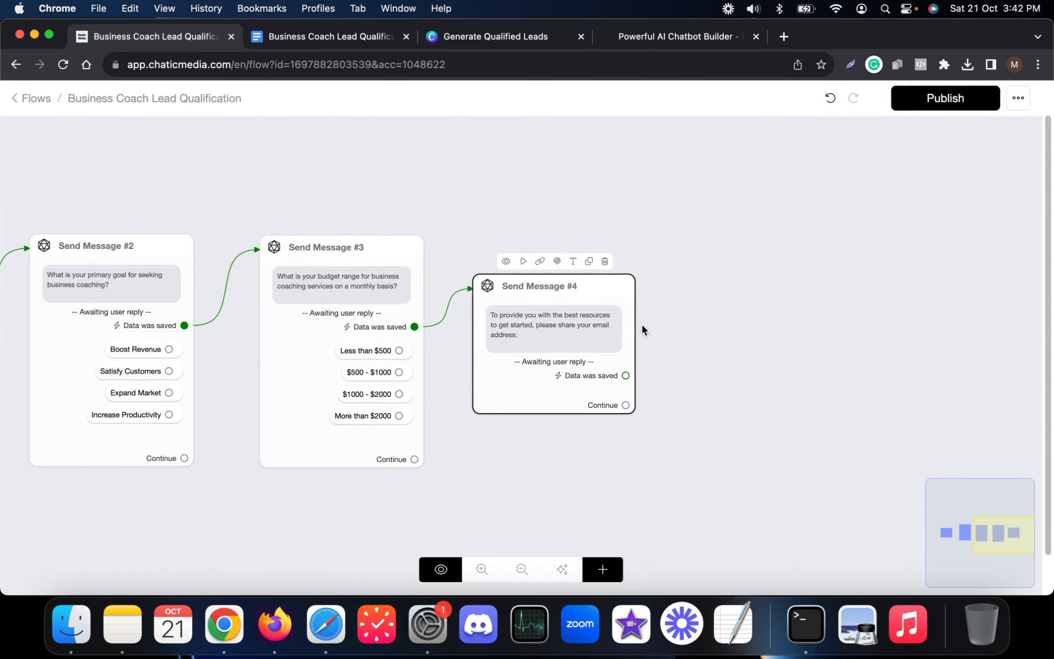
- Review the script document's replies for budgets of $1000 or less and above $1000, and which budget options fall under the lower one
click(311, 43)
scroll(361, 366, down, 3)
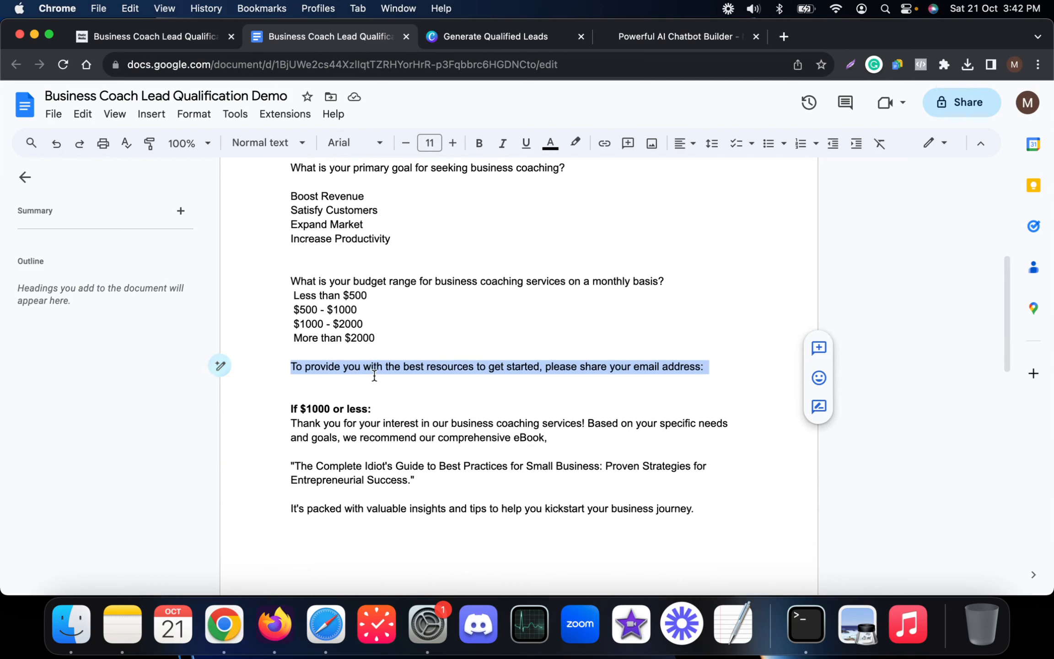
scroll(374, 375, down, 5)
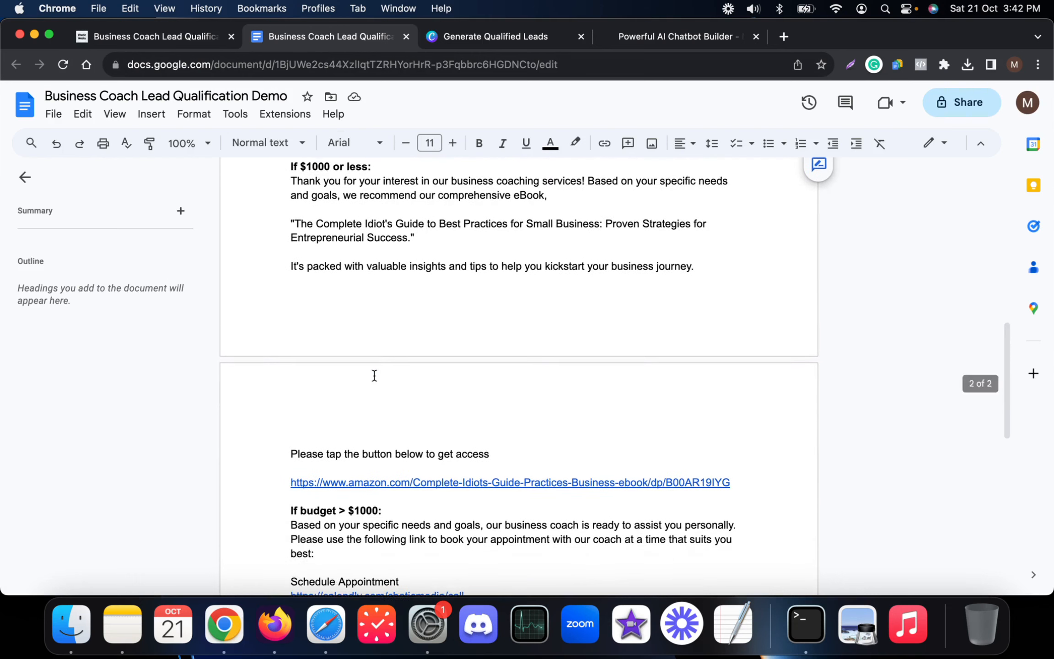
scroll(373, 364, up, 1)
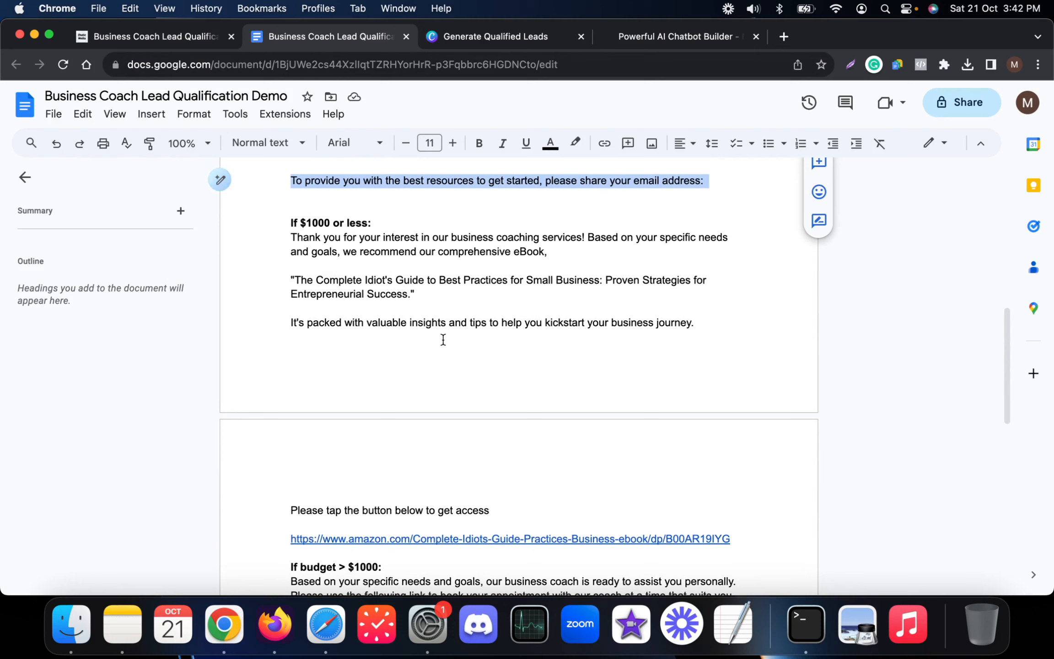
drag(372, 223, 292, 209)
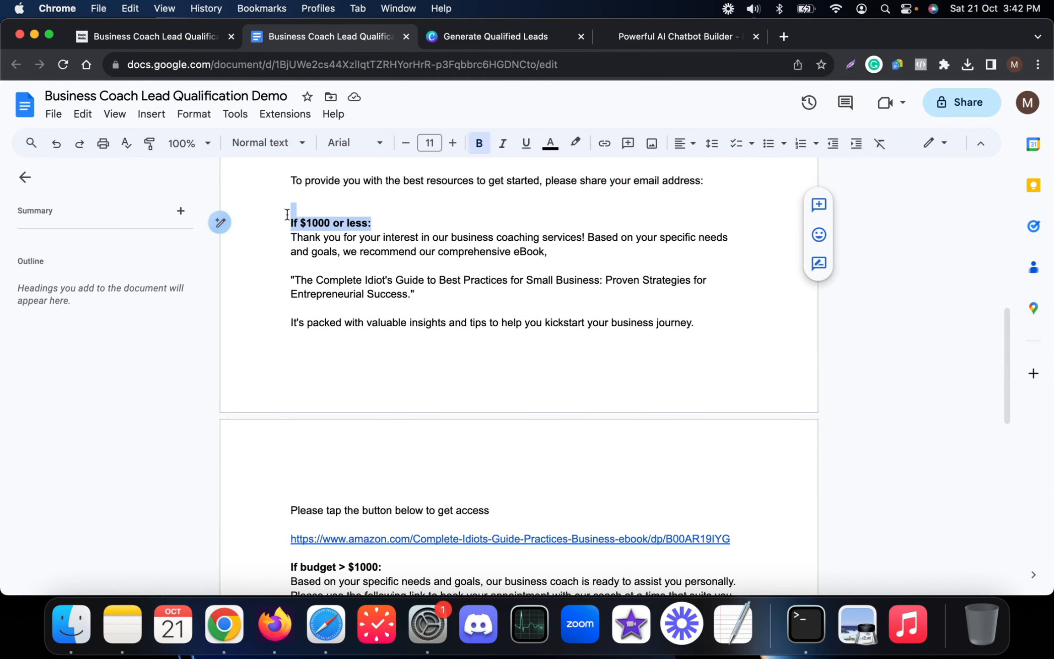
scroll(322, 277, up, 1)
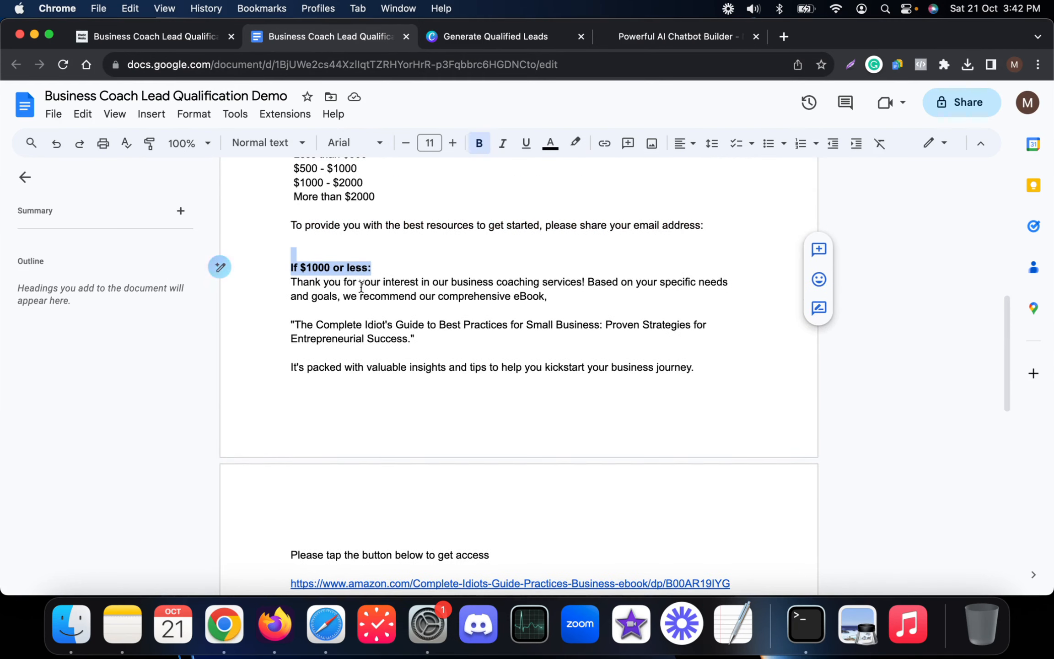
scroll(452, 388, down, 3)
scroll(378, 474, down, 2)
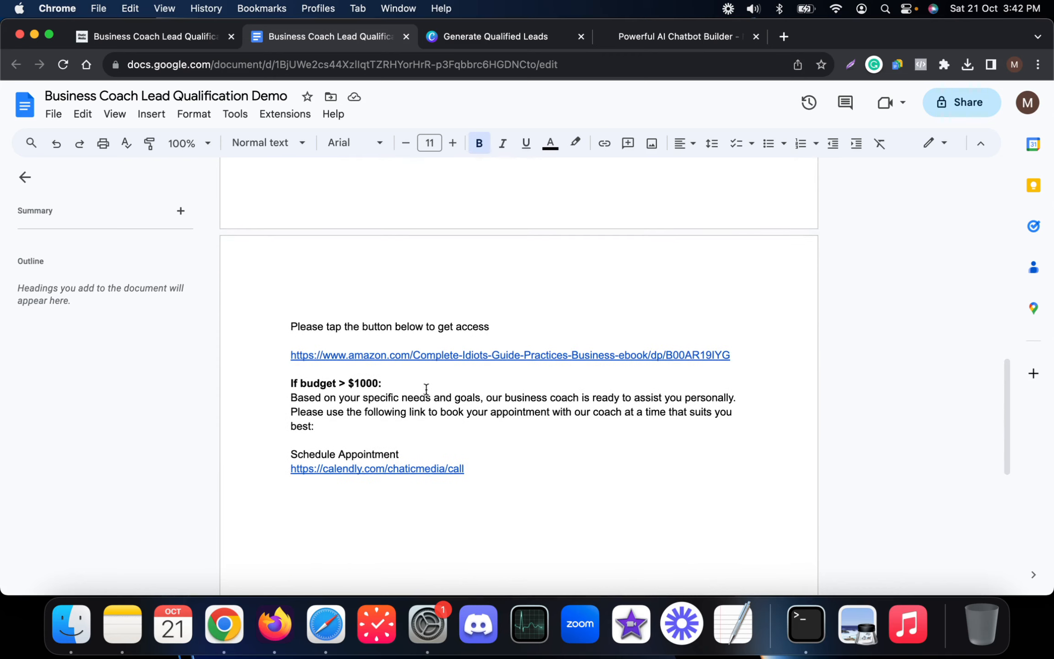
scroll(426, 389, up, 10)
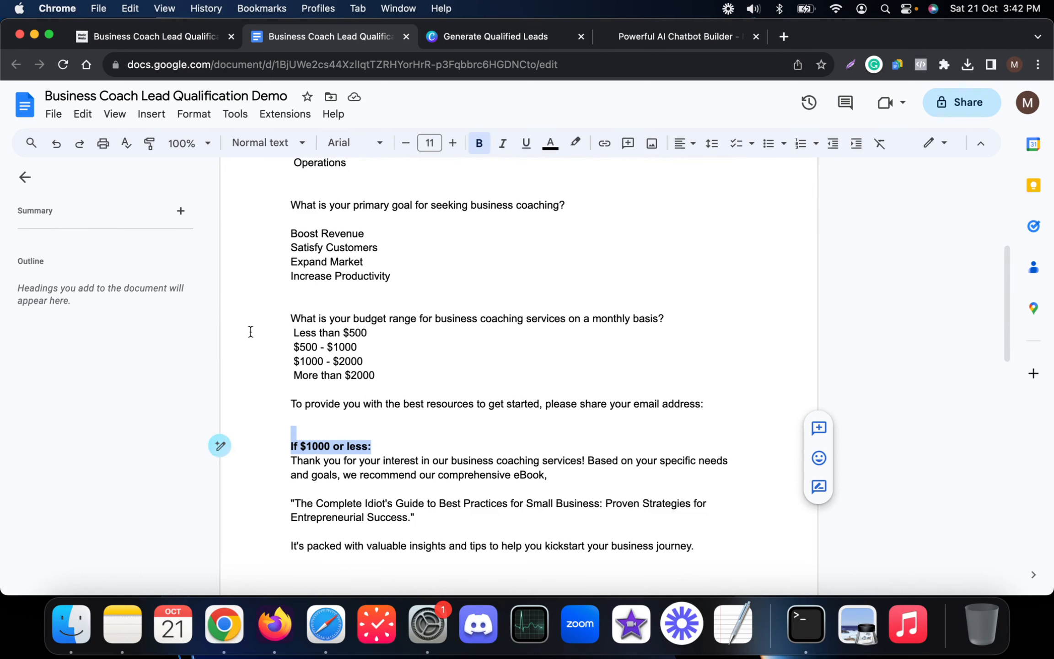
scroll(473, 367, down, 2)
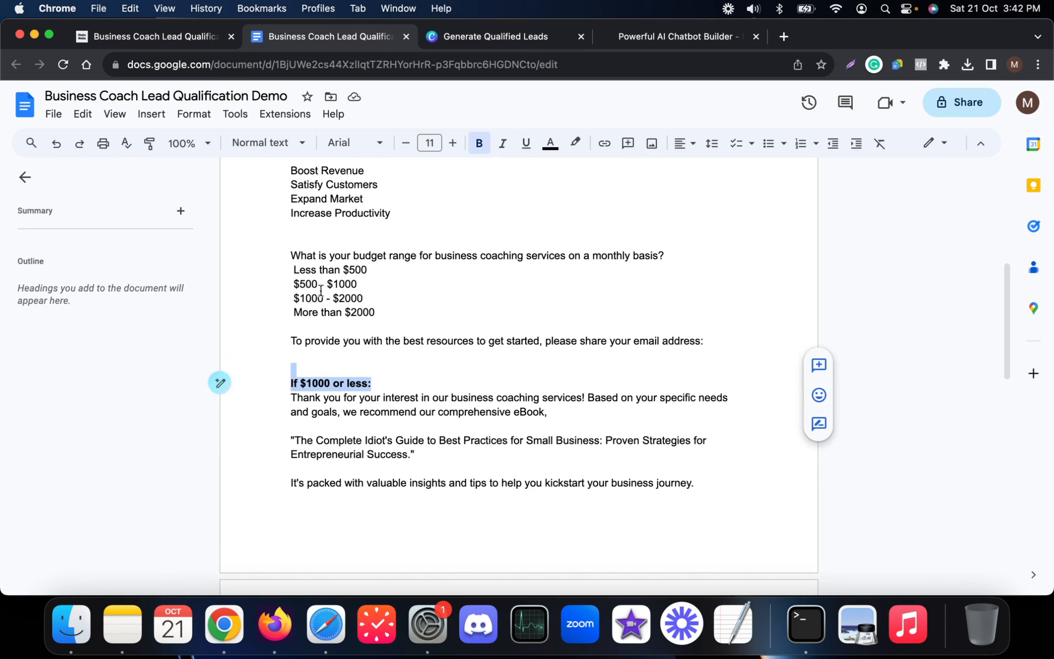
drag(366, 284, 311, 265)
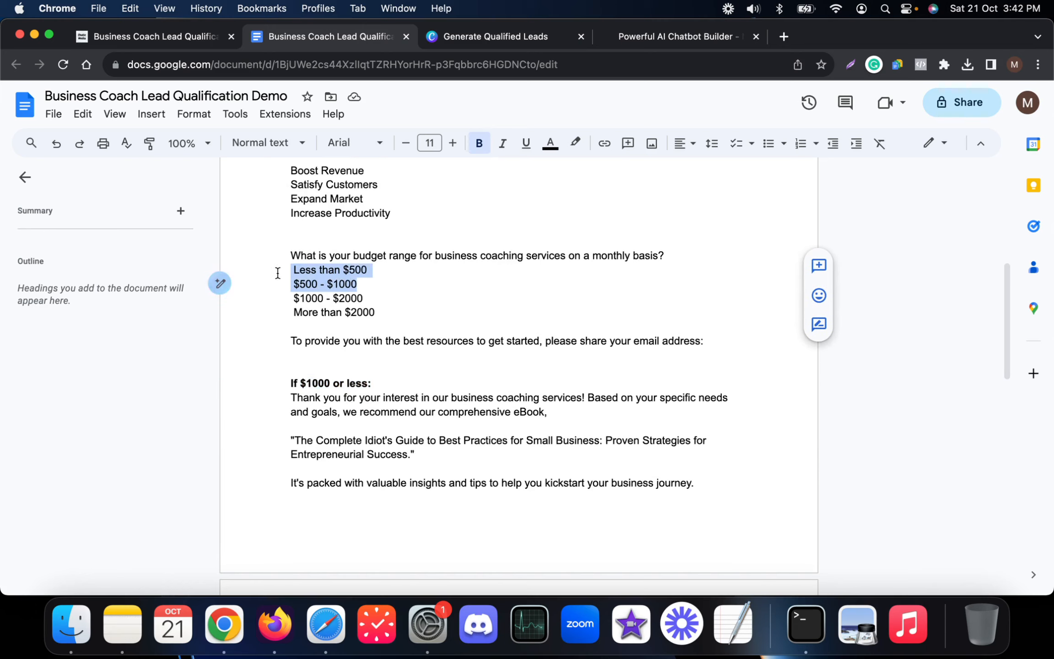
- Back in the flow, add a Condition block beside Send Message #4 and connect that message's "Data was saved" output to it
click(182, 36)
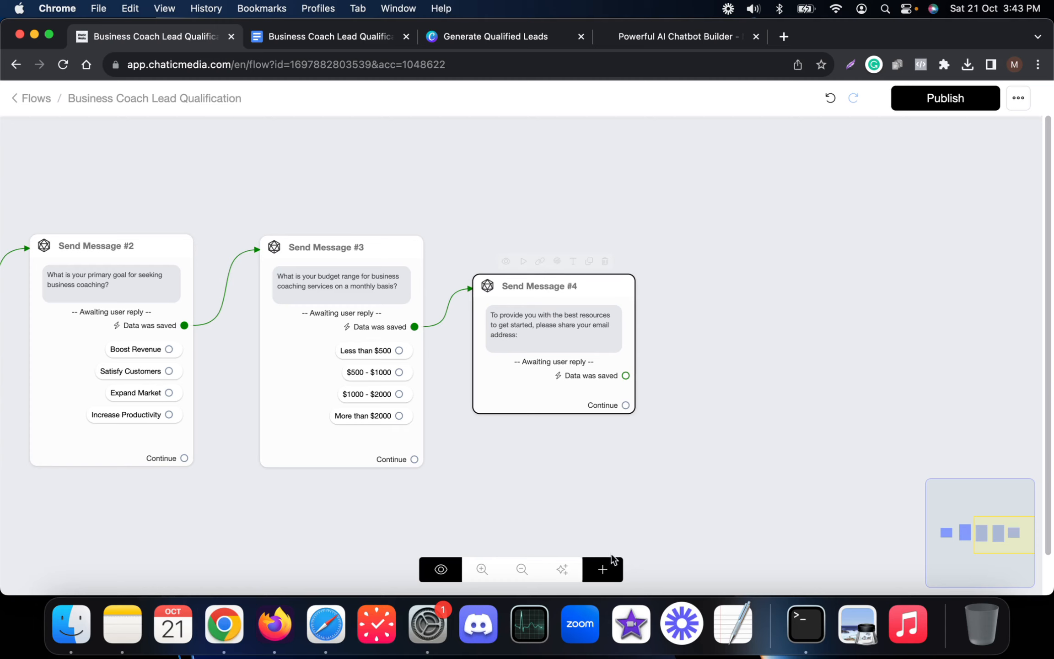
click(602, 569)
click(654, 411)
drag(711, 415, 717, 313)
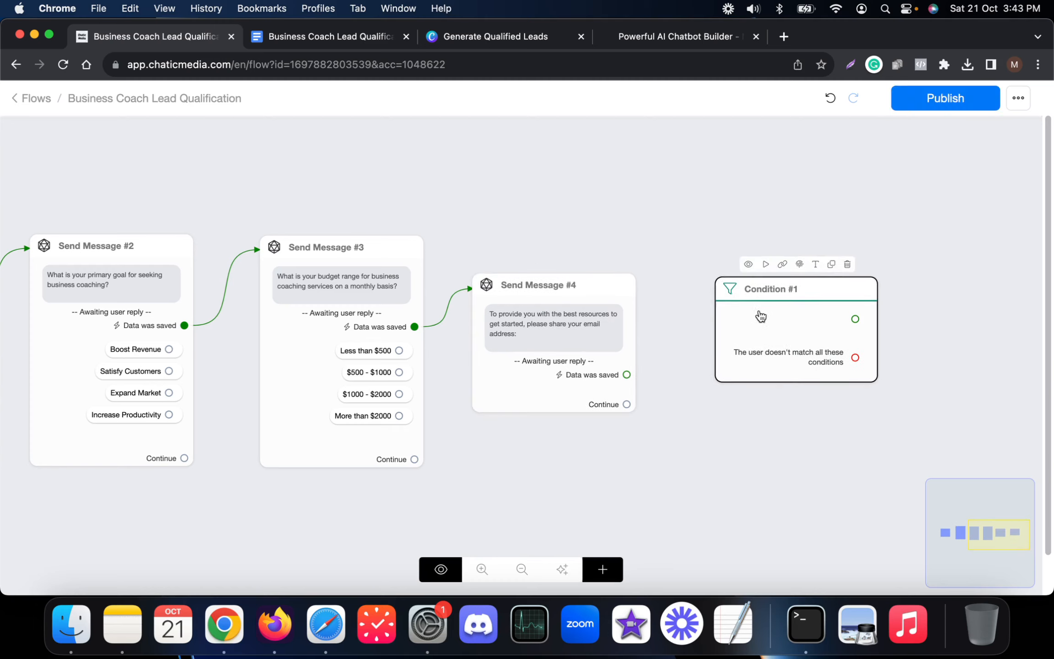
drag(626, 375, 743, 302)
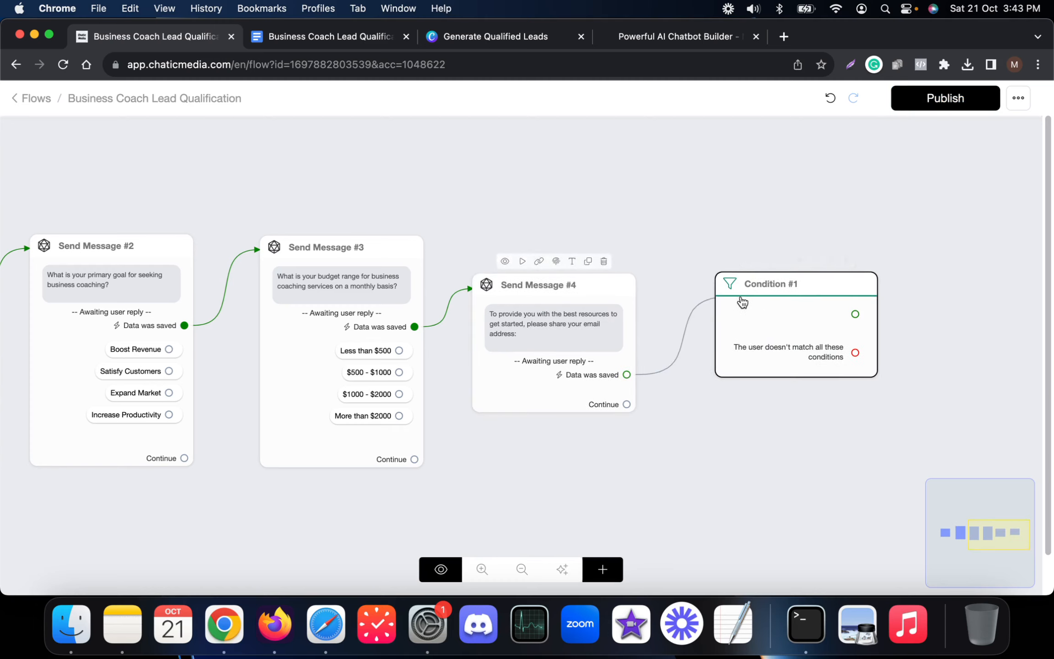
- Start a new condition in Condition #1 that checks the BUDGET custom field with the "Is" operator
click(781, 327)
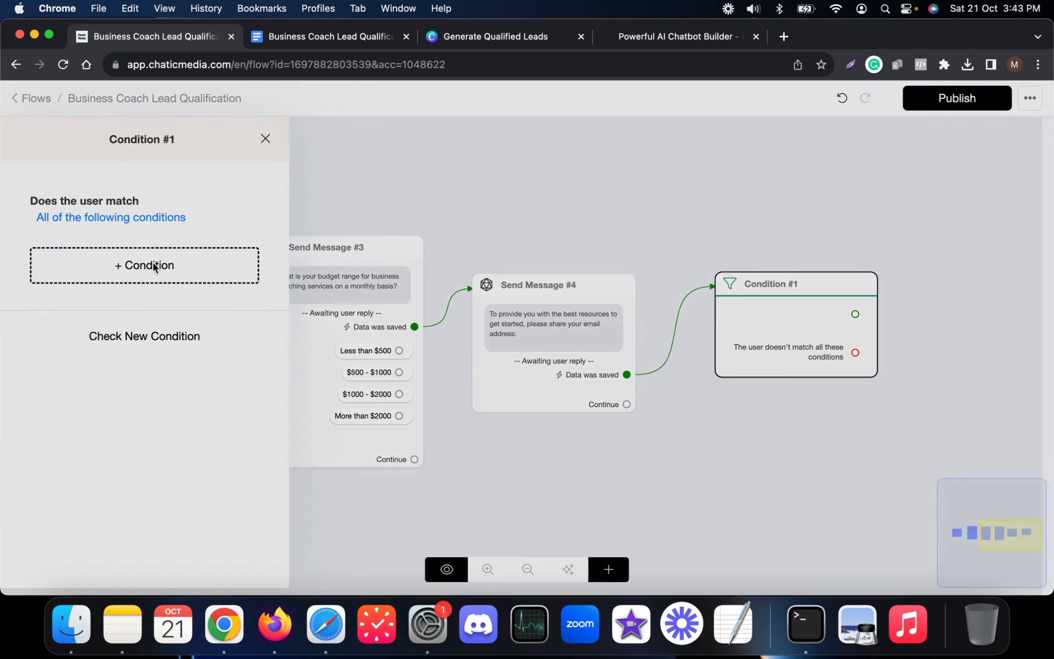
click(155, 267)
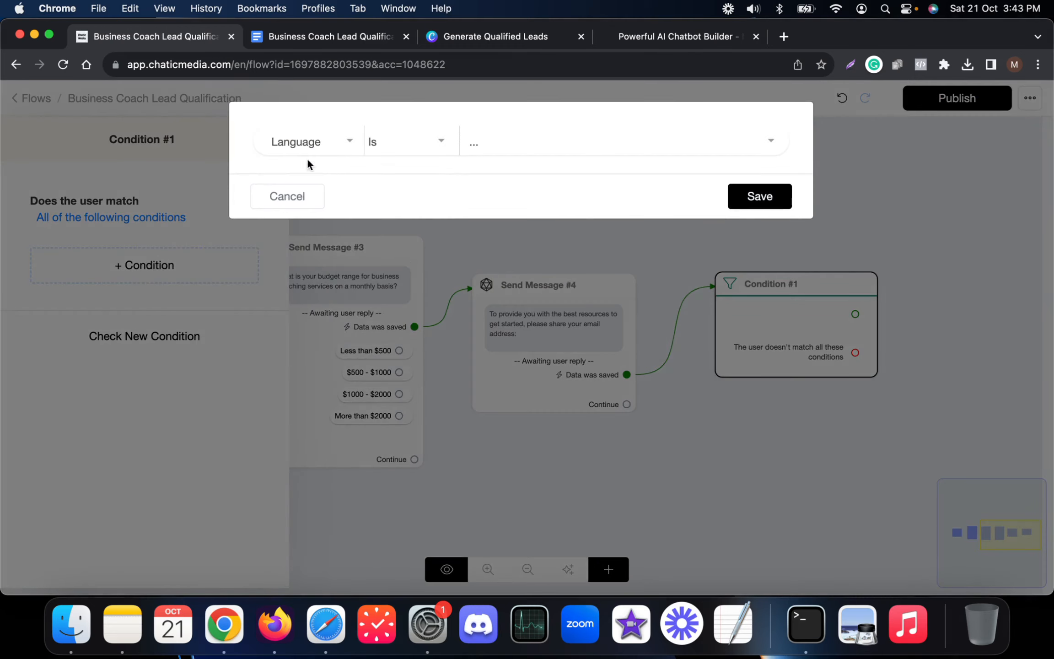
click(339, 153)
text(bud)
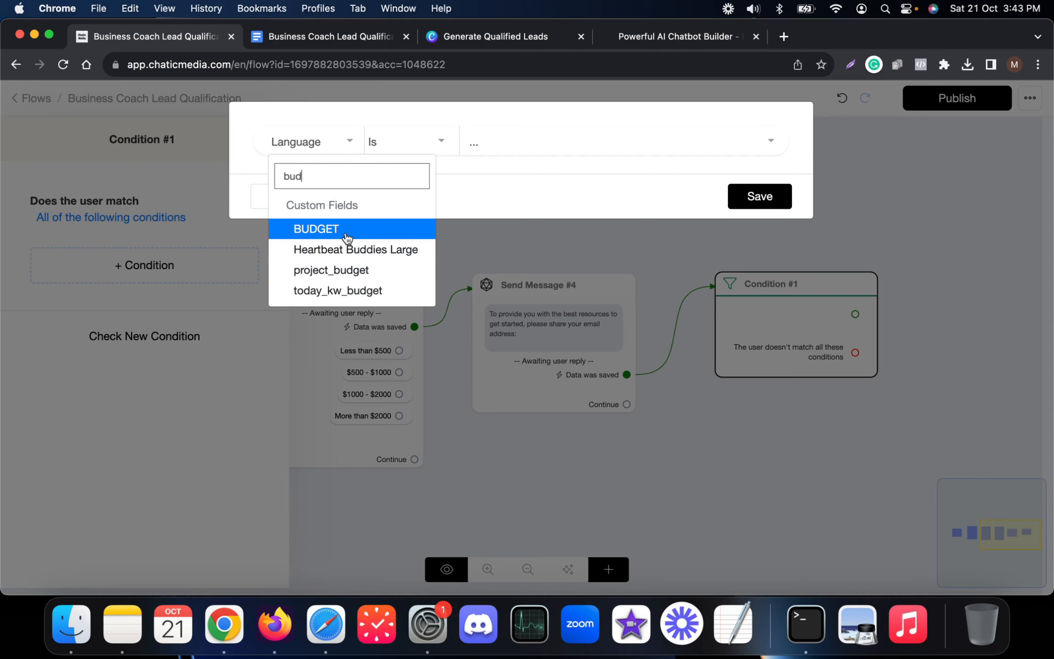
click(347, 231)
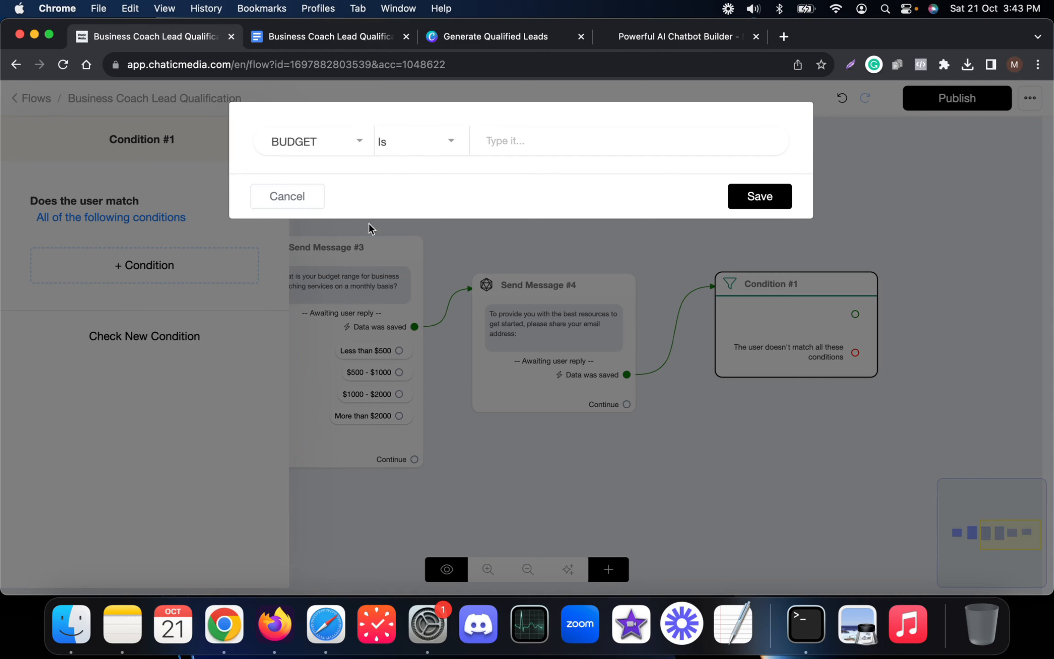
- Copy "Less than $500" from the script document and paste it as the BUDGET condition's value
click(254, 42)
click(379, 274)
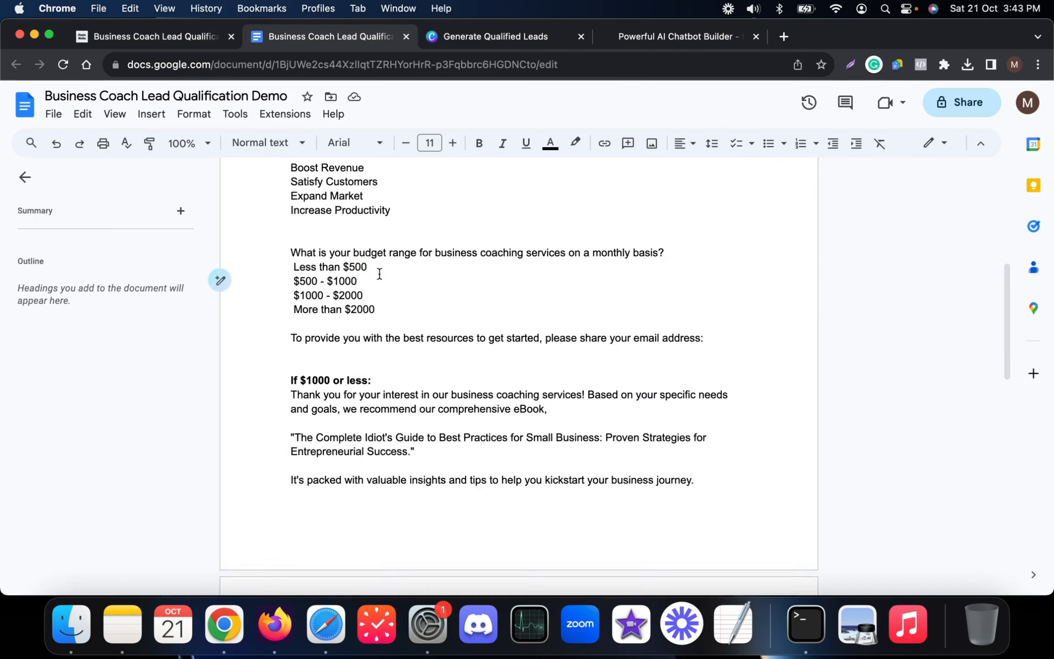
drag(379, 274, 291, 267)
key(super+c)
click(147, 36)
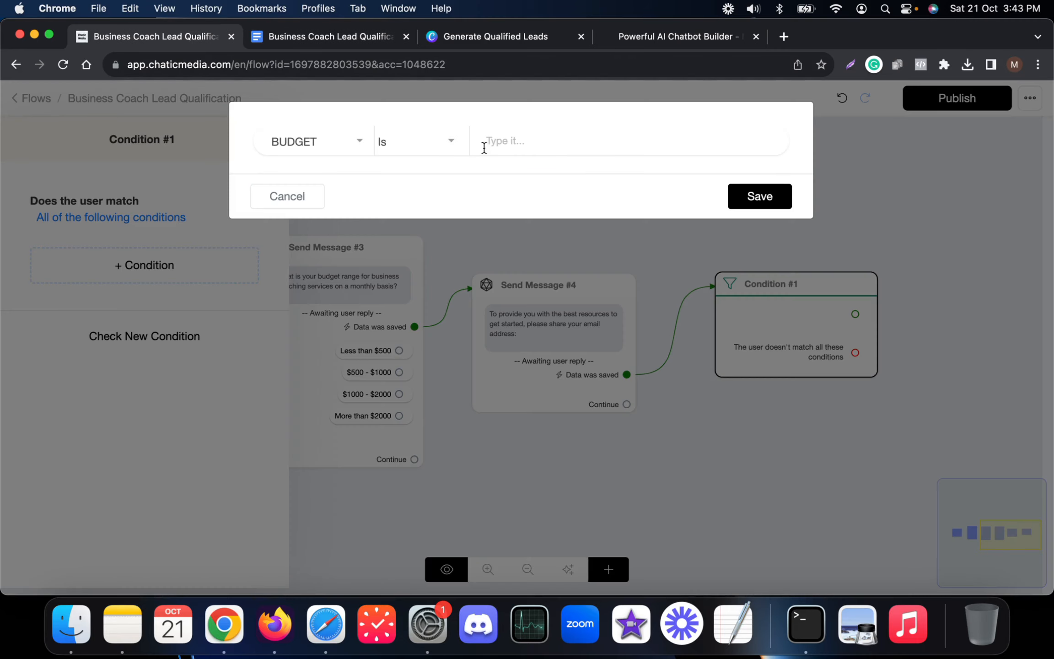
key(super+v)
- Copy the "$500 - $1000" budget option from the script document
click(340, 40)
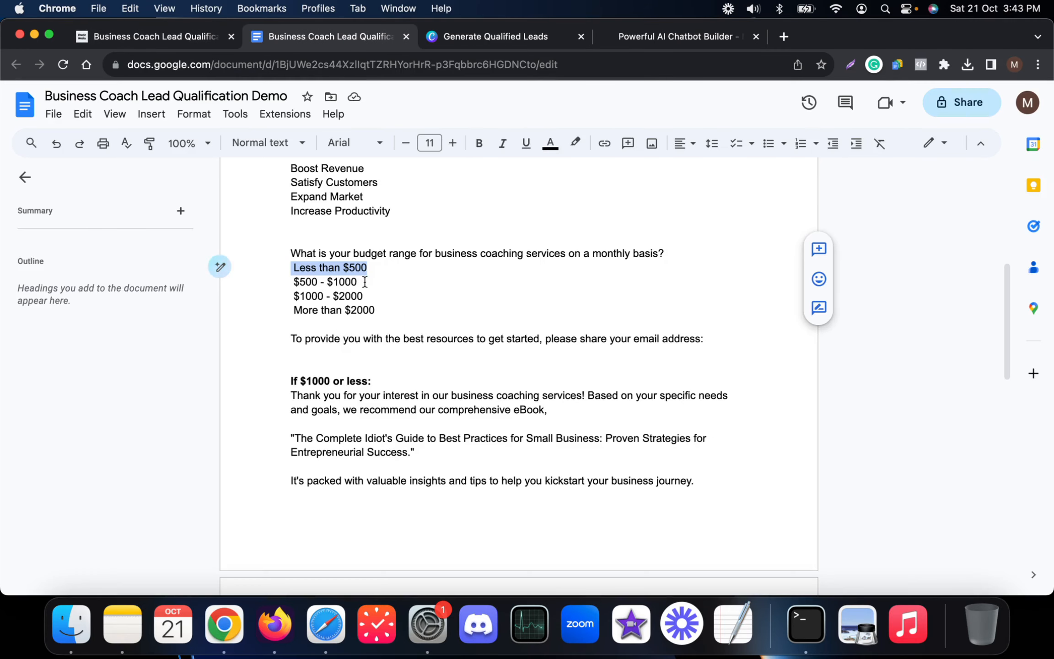
drag(362, 282, 291, 279)
key(super+c)
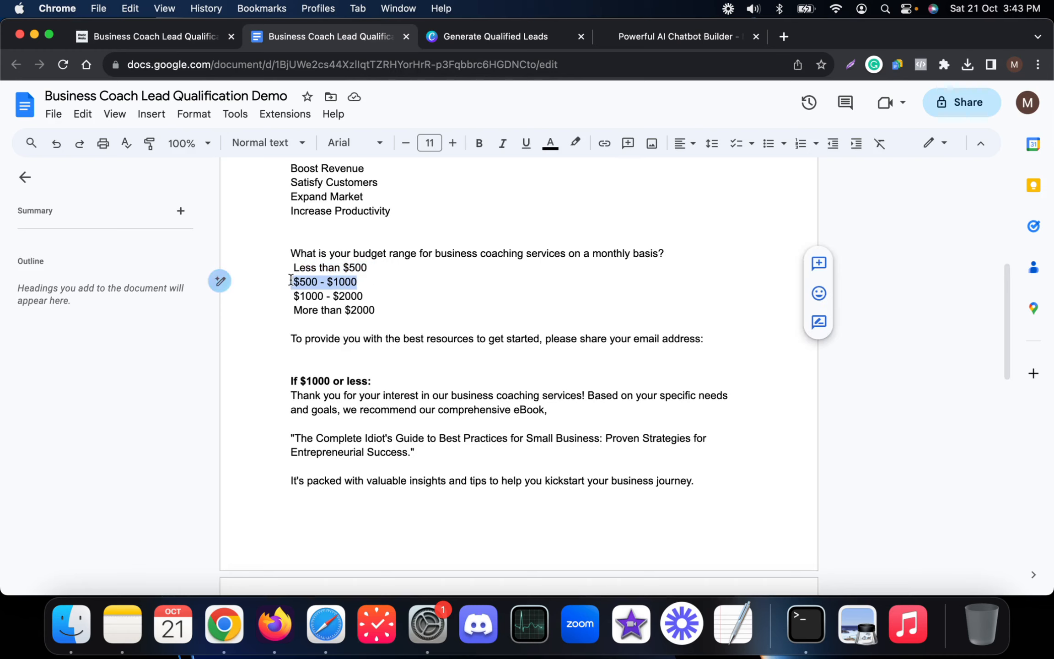
- Back in the flow, add "$500 - $1000" as a second value of the BUDGET condition and save it
click(188, 37)
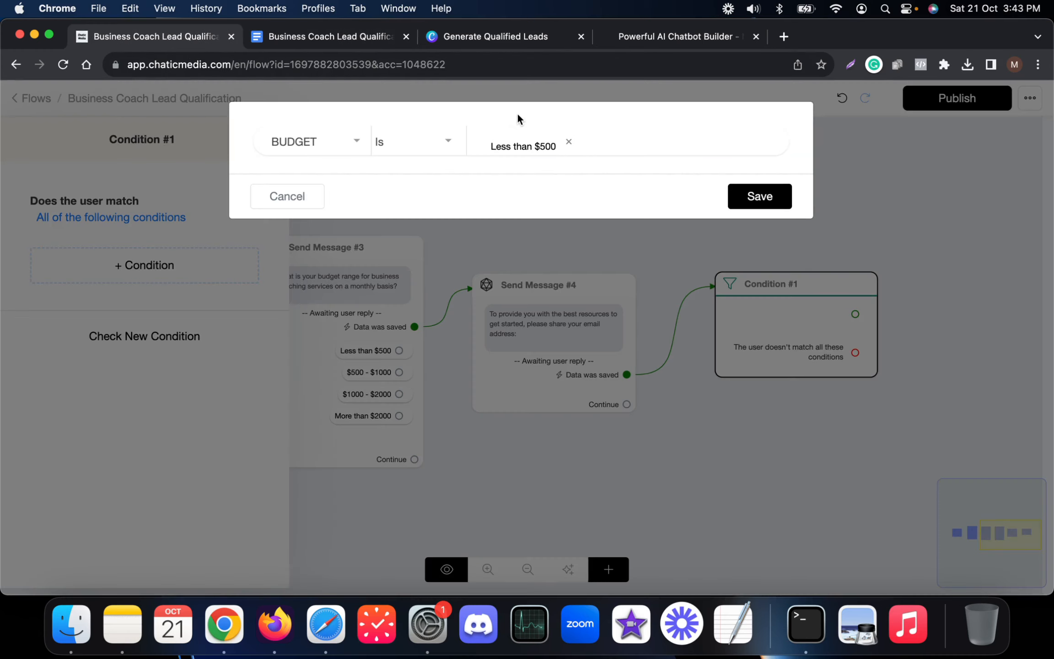
key(super+v)
click(759, 196)
drag(761, 207, 476, 199)
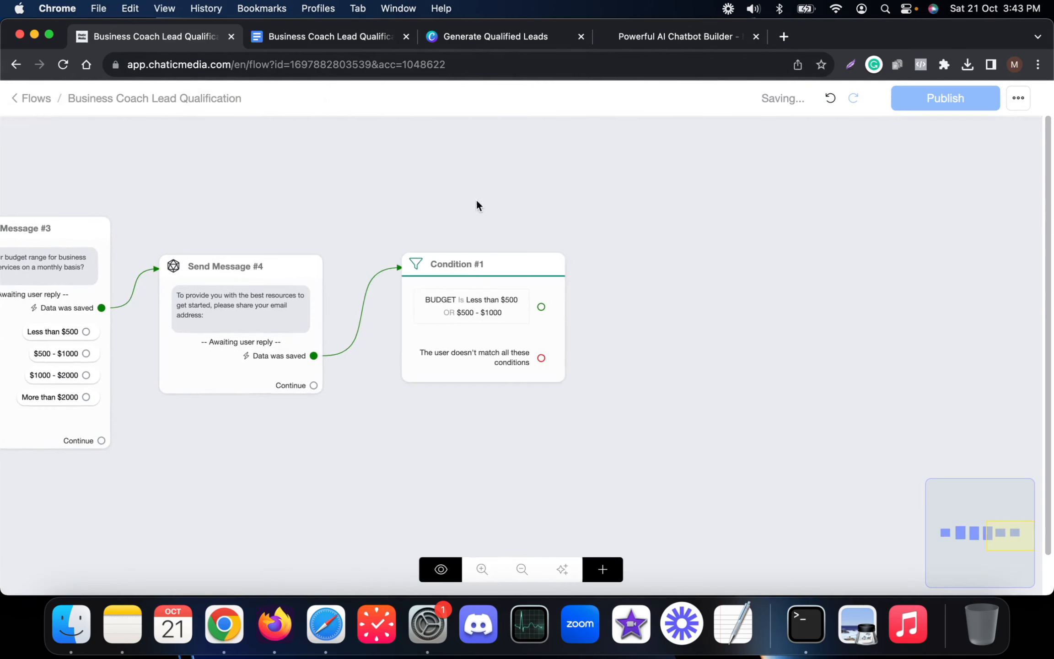
scroll(461, 311, up, 5)
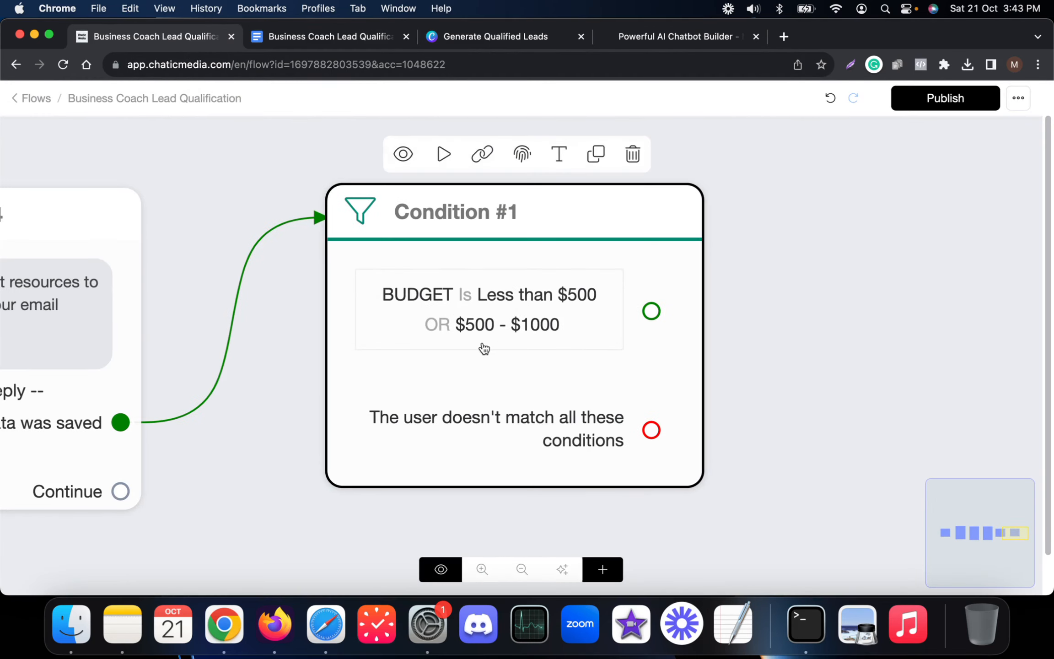
scroll(585, 345, down, 3)
- Review the "If $1000 or less" section of the script document and open its Amazon eBook link
click(336, 36)
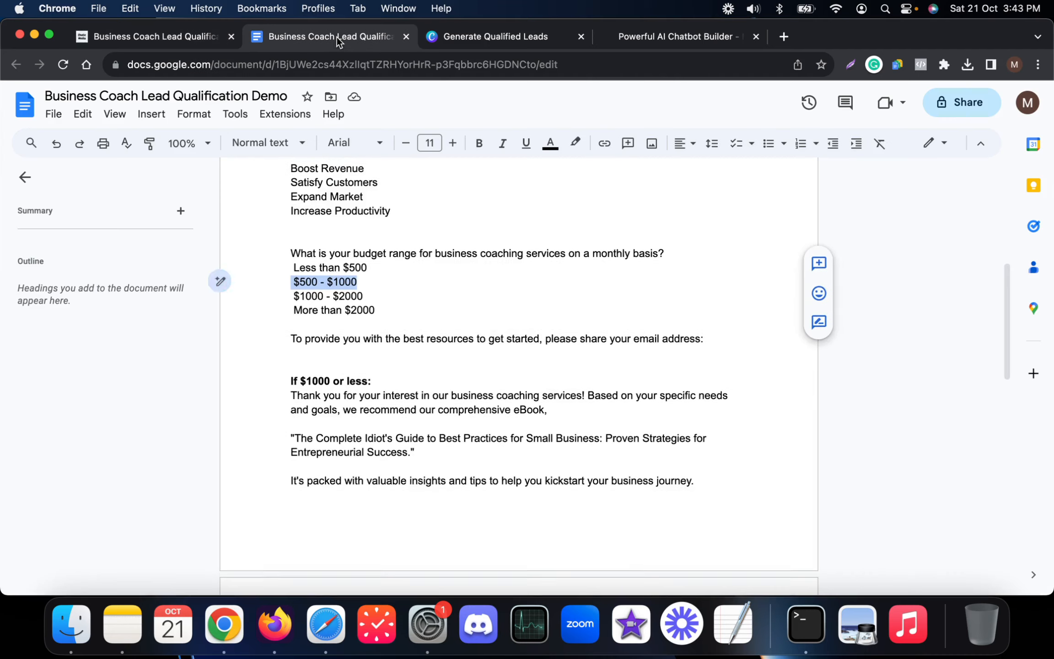
scroll(404, 420, down, 2)
scroll(403, 418, down, 2)
scroll(316, 284, down, 2)
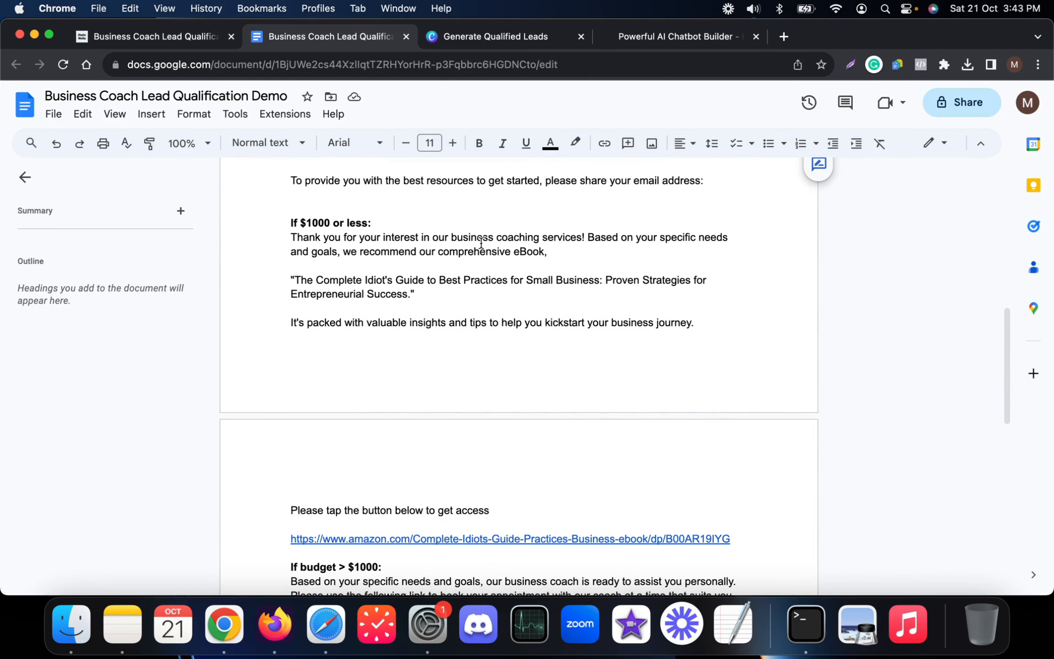
scroll(481, 244, down, 1)
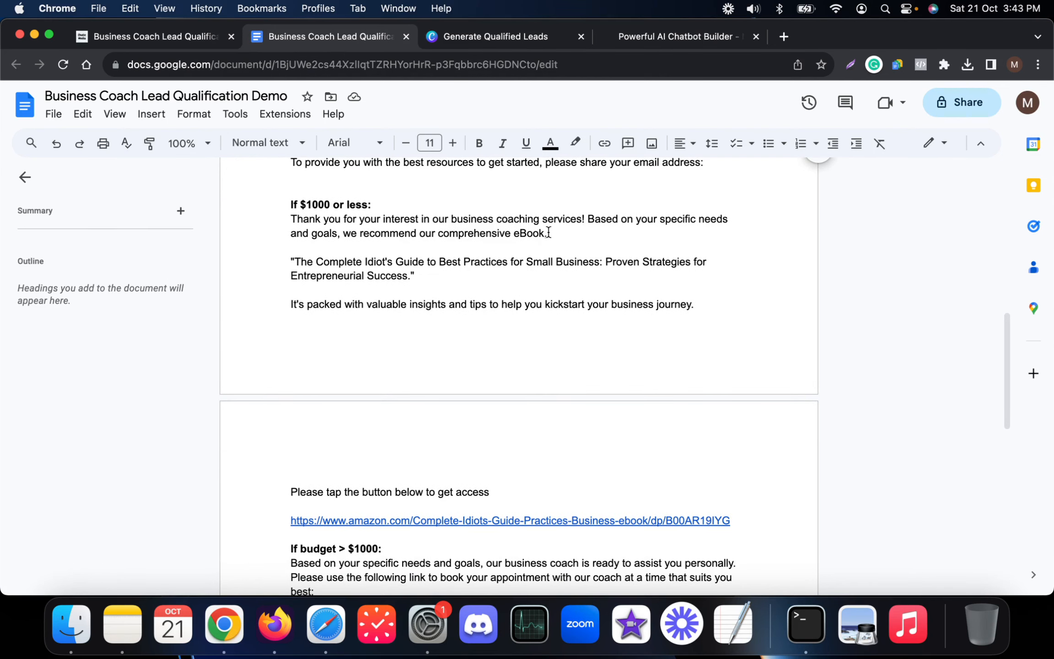
drag(415, 275, 664, 302)
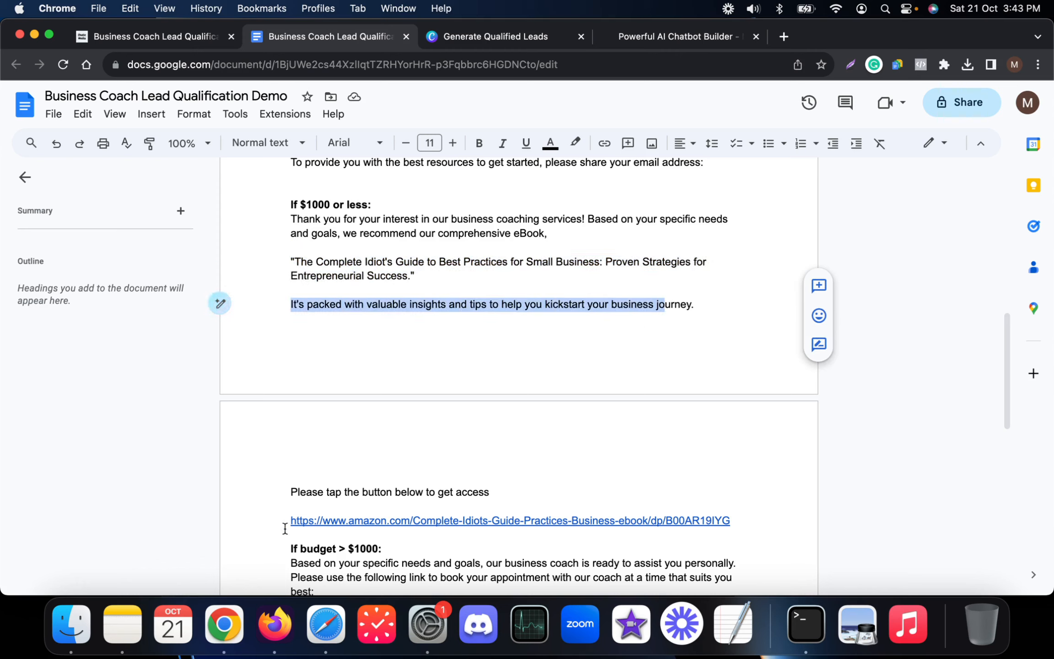
drag(286, 524, 761, 522)
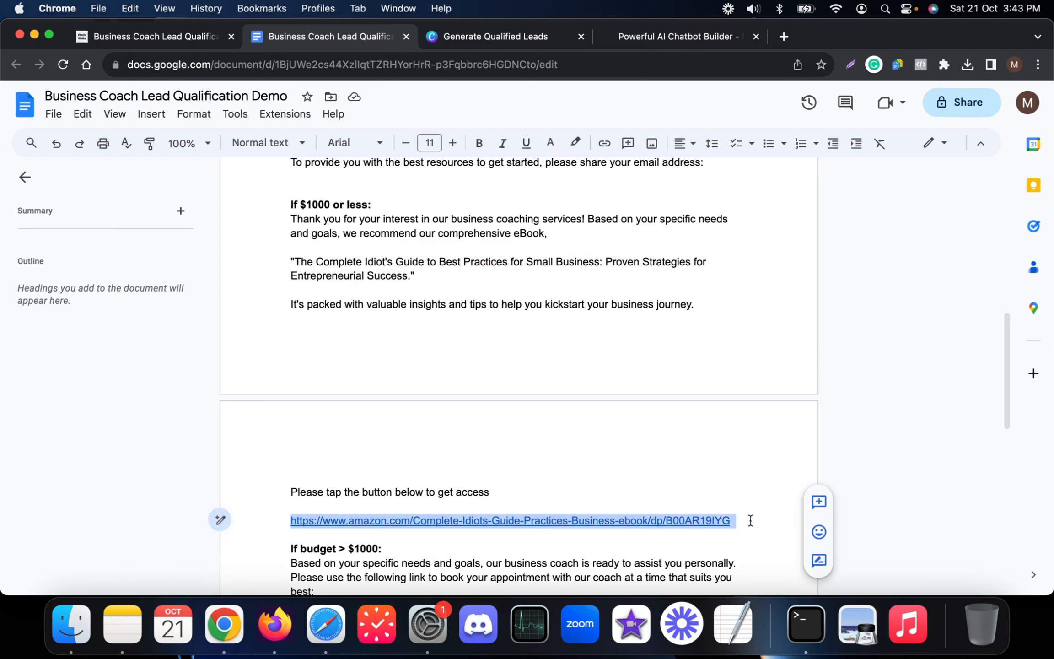
click(435, 522)
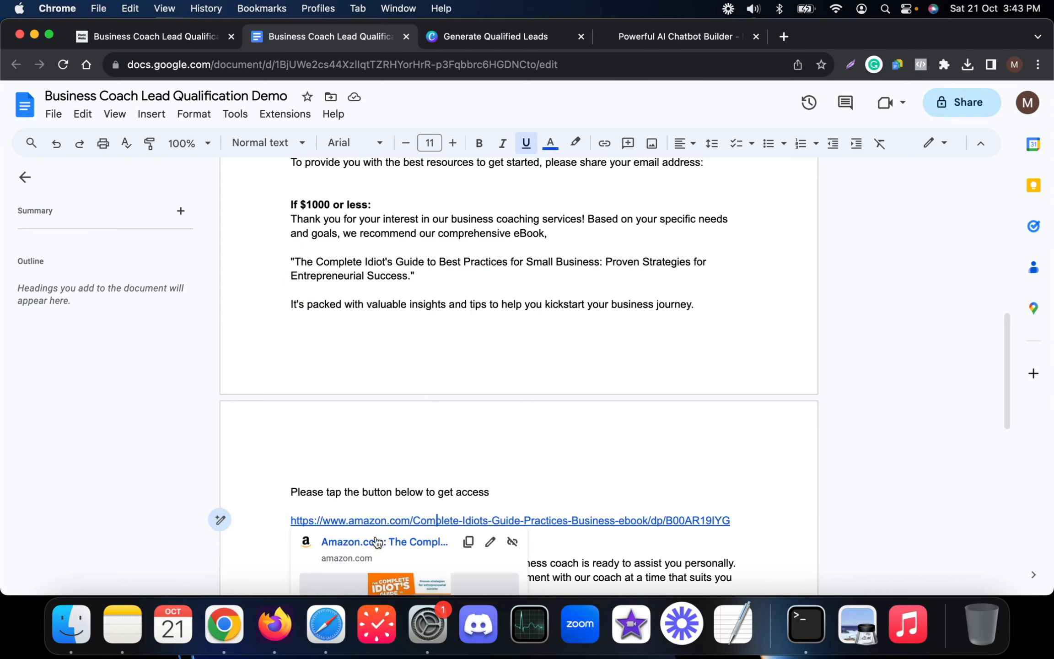
click(371, 542)
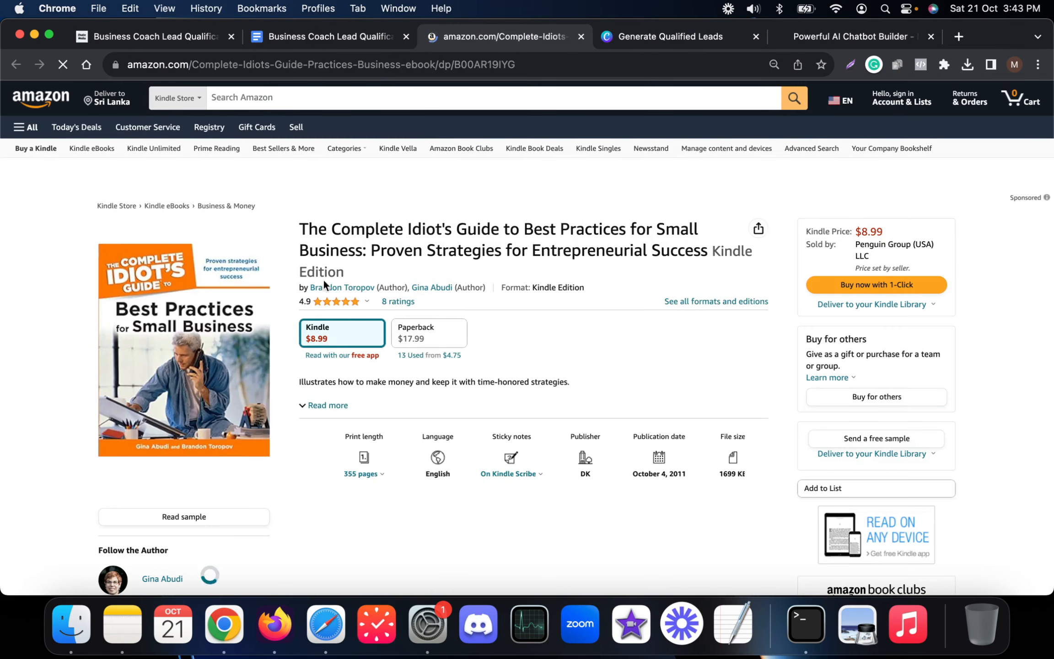
- Back in the script document, copy the "Thank you for your interest in our business coaching services!" paragraph, through "our comprehensive eBook,"
click(279, 39)
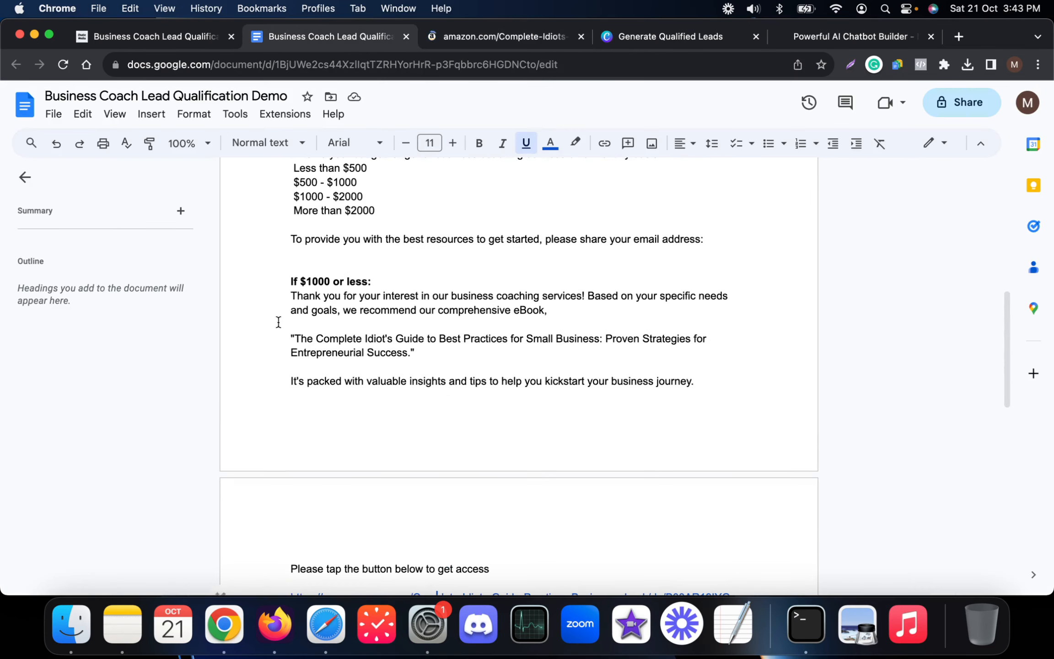
drag(285, 293, 572, 311)
key(super+c)
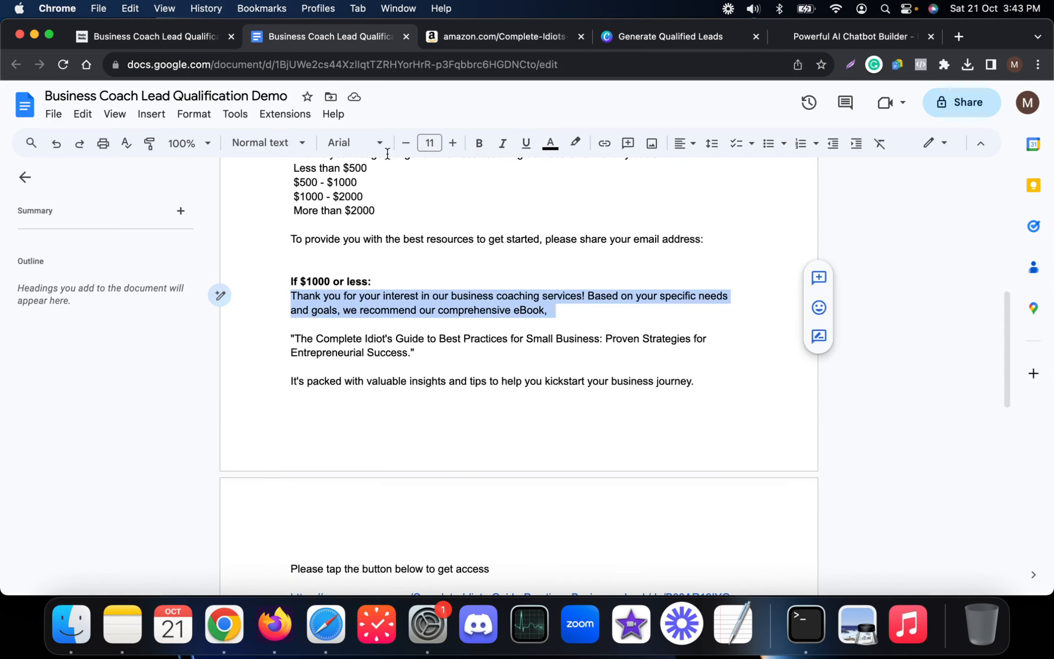
- In the flow, create a new message step connected to Condition #1's matching output
click(189, 40)
click(513, 332)
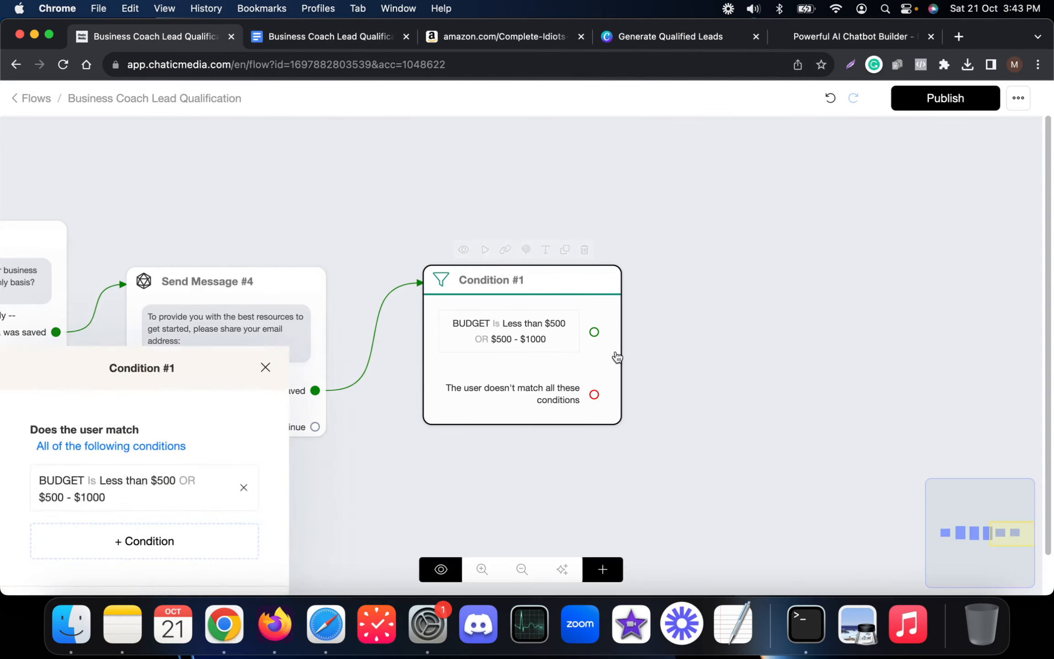
click(687, 378)
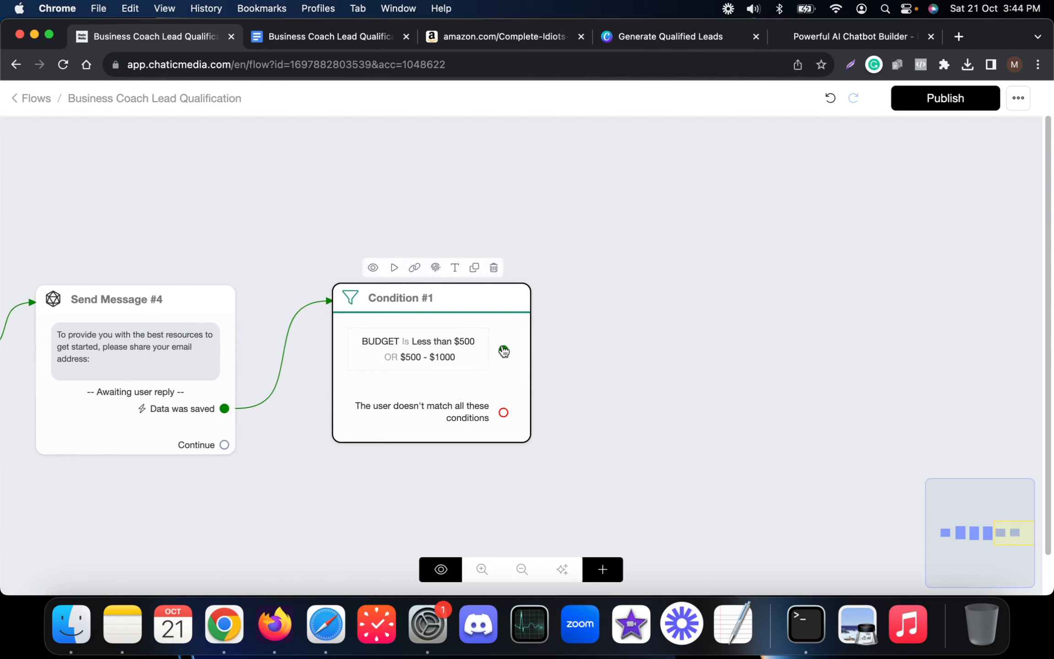
drag(503, 351, 689, 201)
- Add a Text block to Send Message #5 and paste the copied thank-you paragraph into it
click(146, 410)
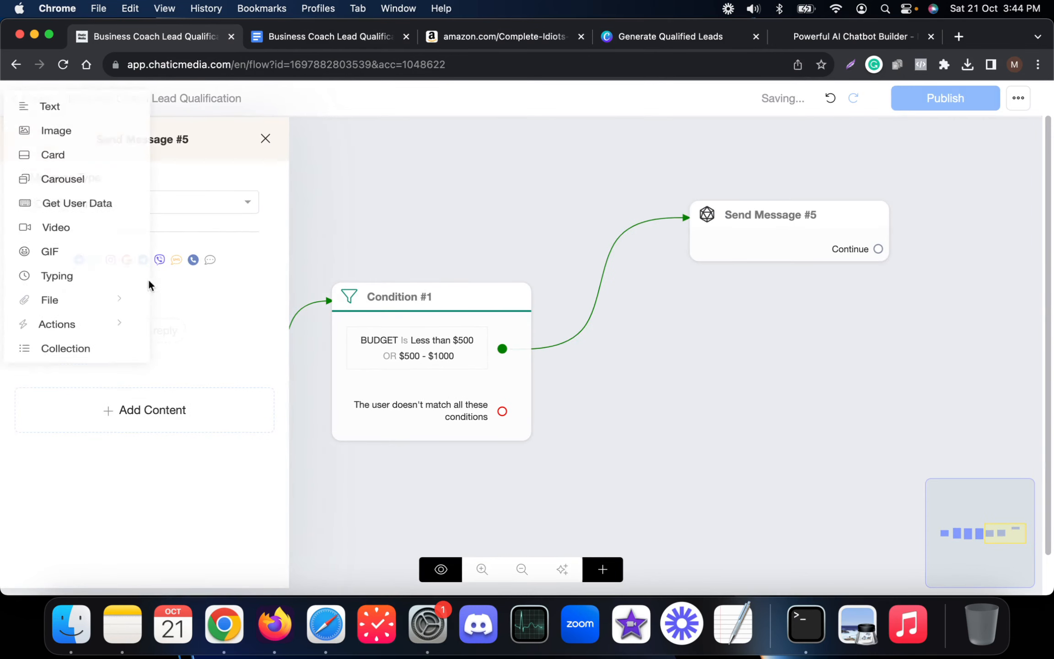
click(64, 107)
click(129, 311)
key(super+v)
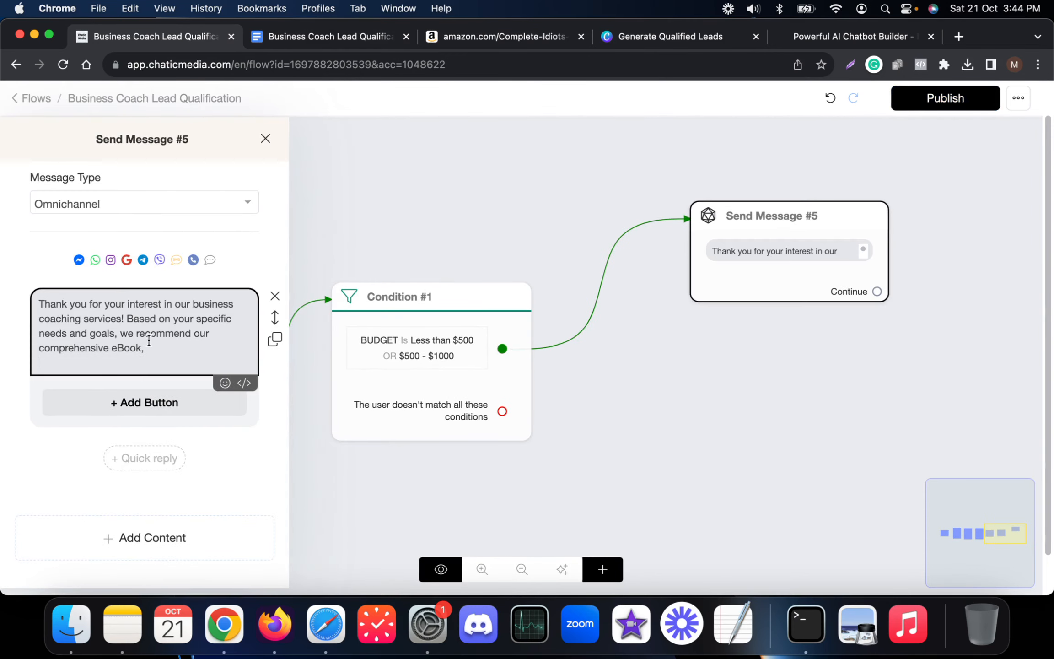
- Add a 2-second Typing delay followed by an empty Text block below the thank-you paragraph
click(177, 526)
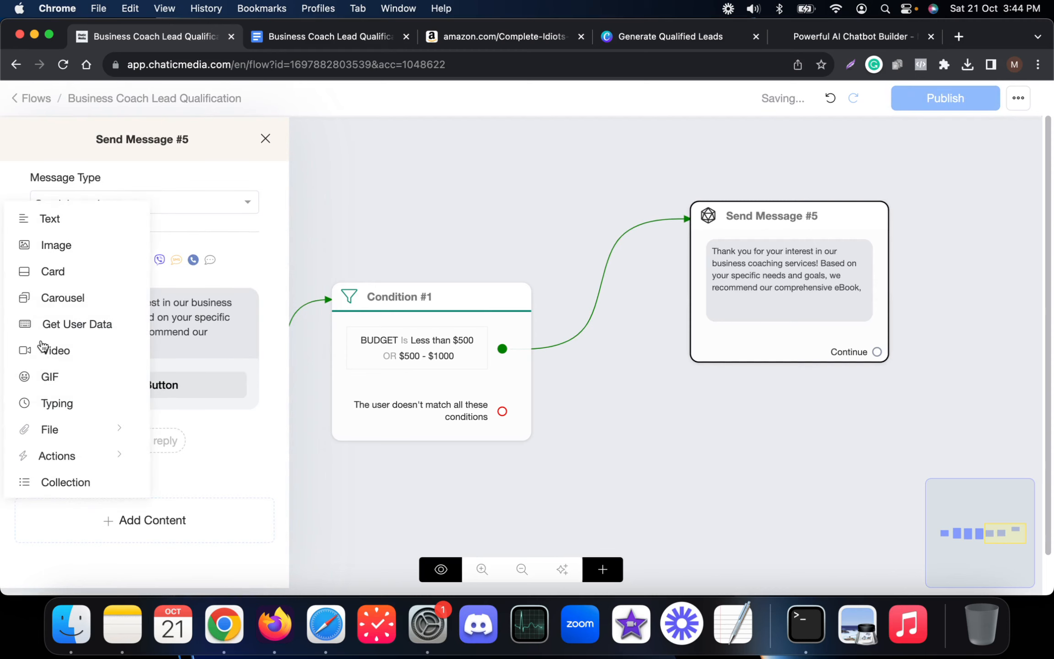
click(64, 401)
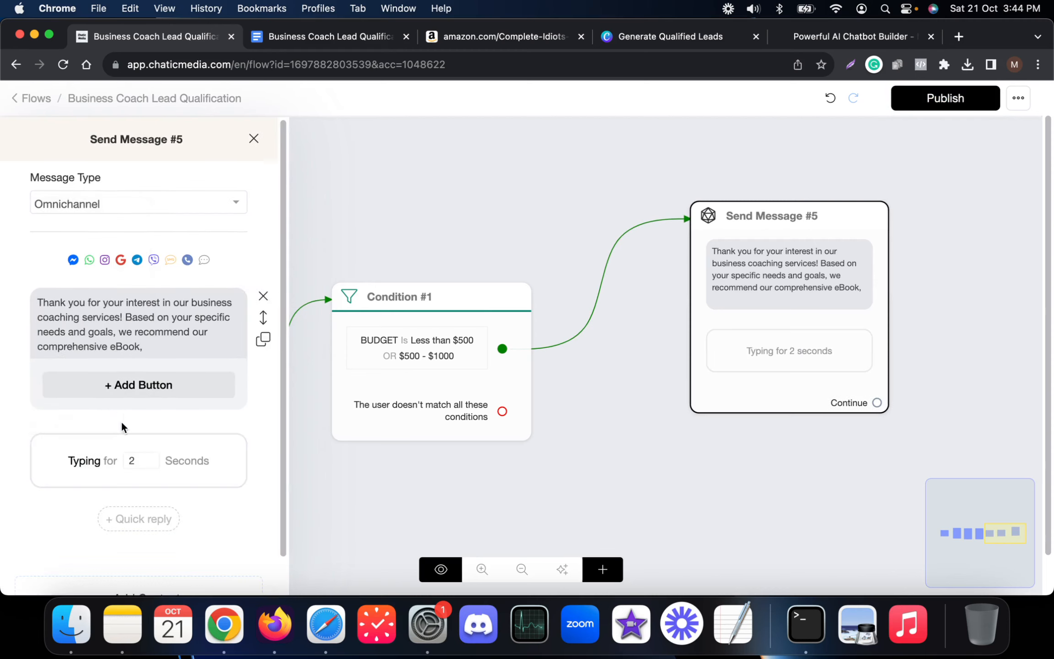
scroll(128, 458, down, 2)
click(141, 557)
click(57, 266)
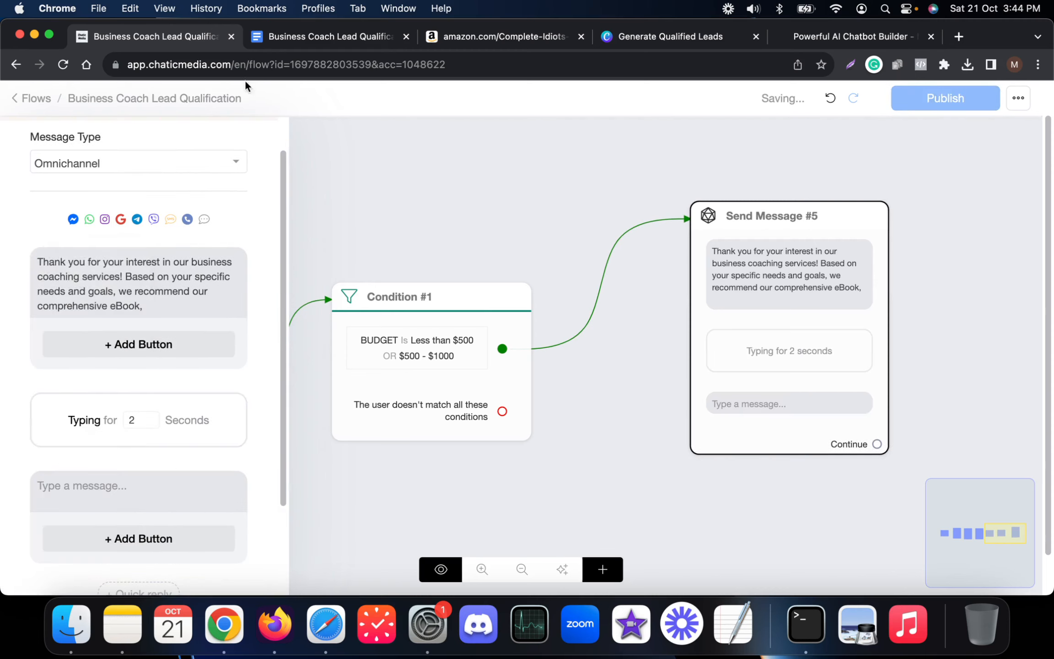
- Copy the quoted "The Complete Idiot's Guide to Best Practices for Small Business" title from the script document into the empty Text block
click(303, 38)
drag(469, 349, 293, 324)
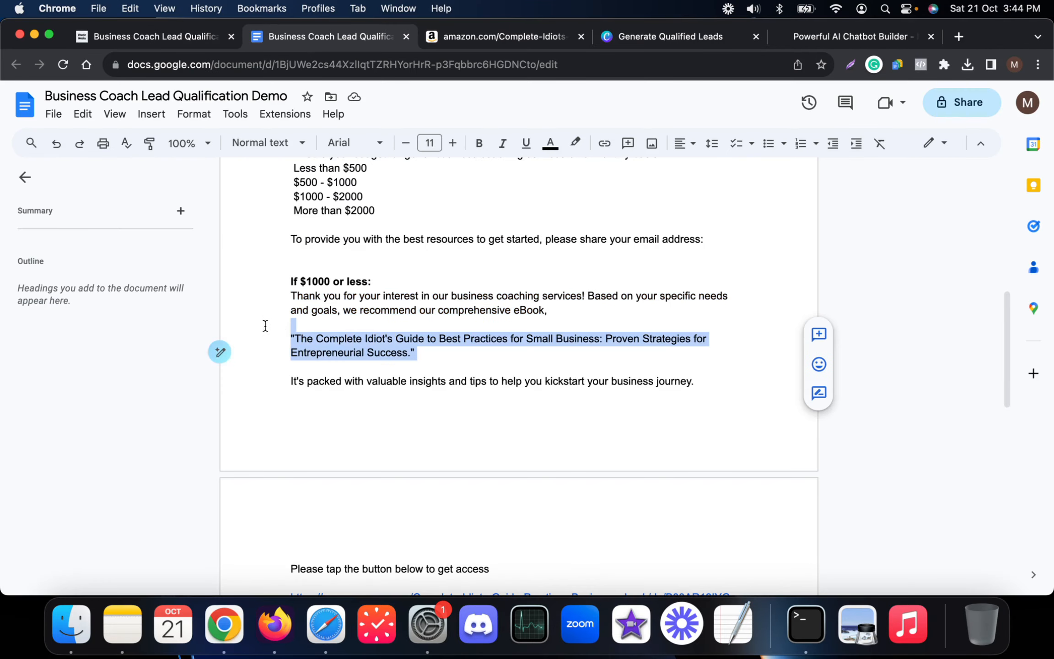
key(super+c)
click(156, 37)
click(134, 499)
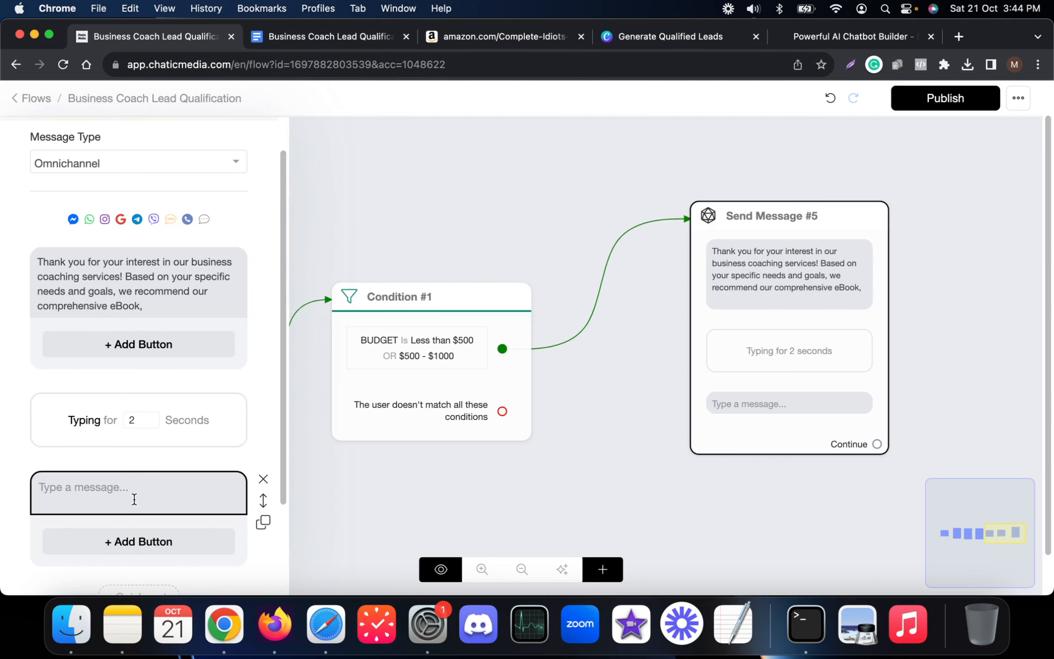
key(super+v)
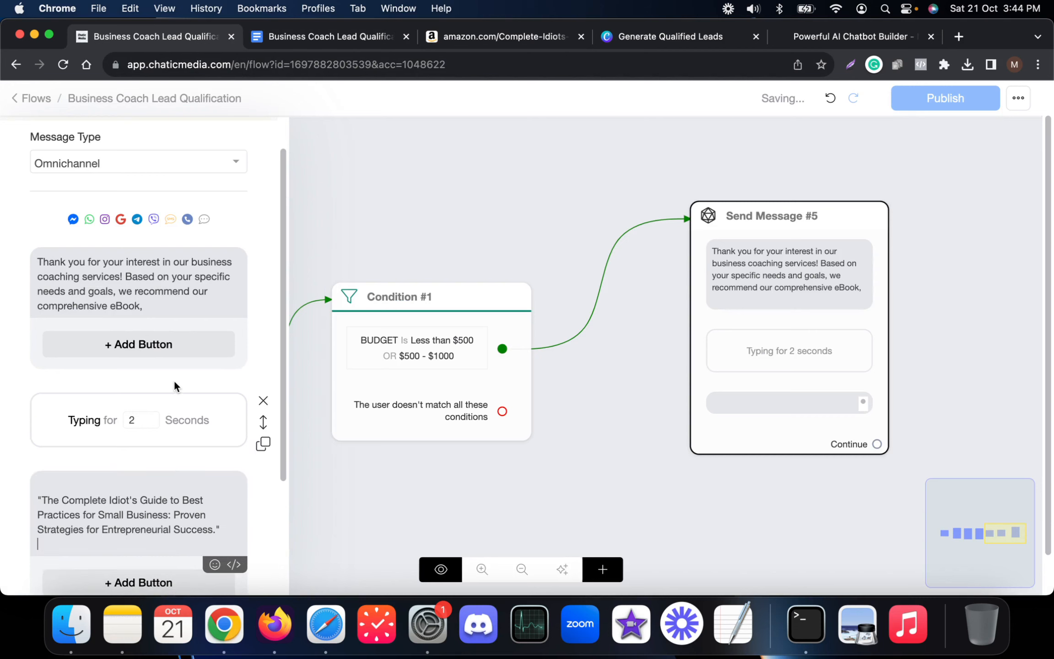
- Copy the "It's packed with valuable insights and tips" sentence from the script document into a new Text block ending Send Message #5
click(324, 43)
scroll(307, 341, down, 2)
drag(281, 327, 676, 323)
click(156, 36)
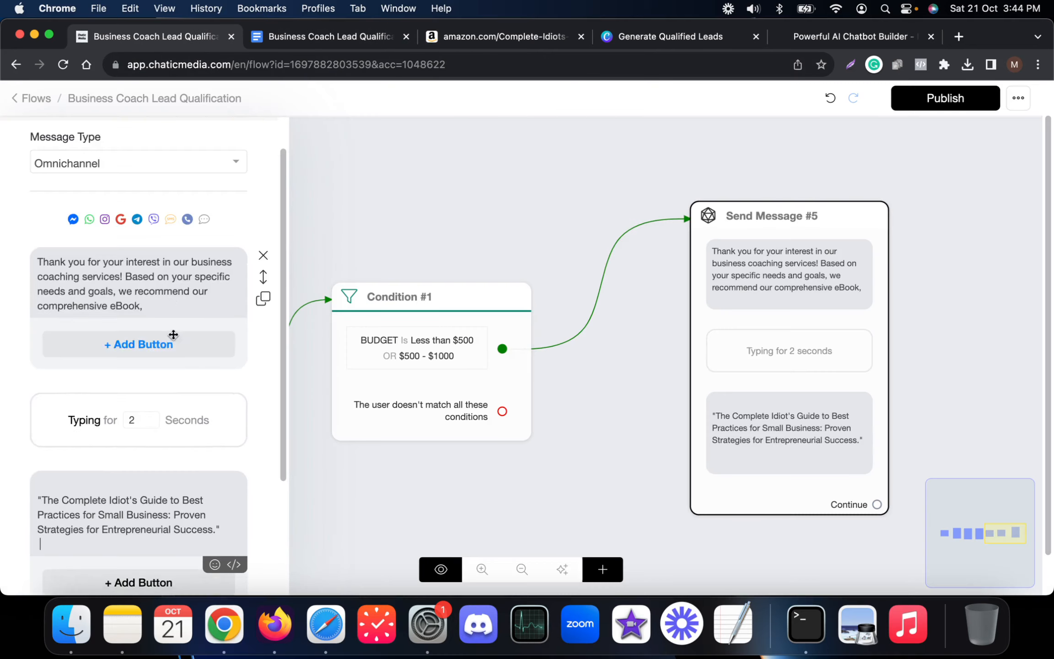
scroll(138, 366, down, 4)
click(115, 563)
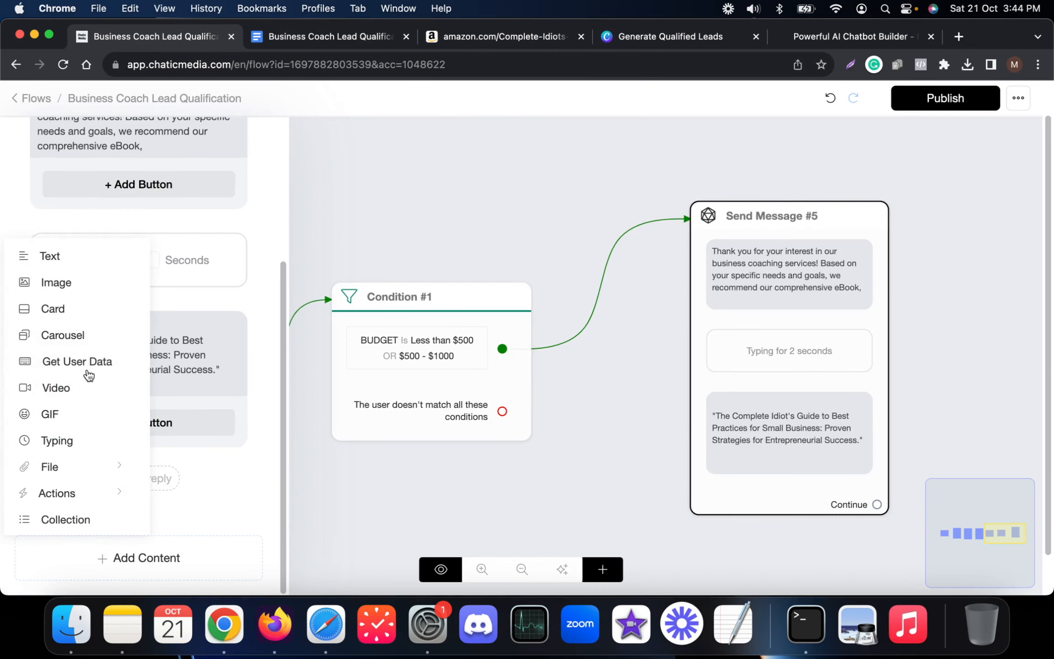
click(71, 256)
click(109, 499)
key(super+v)
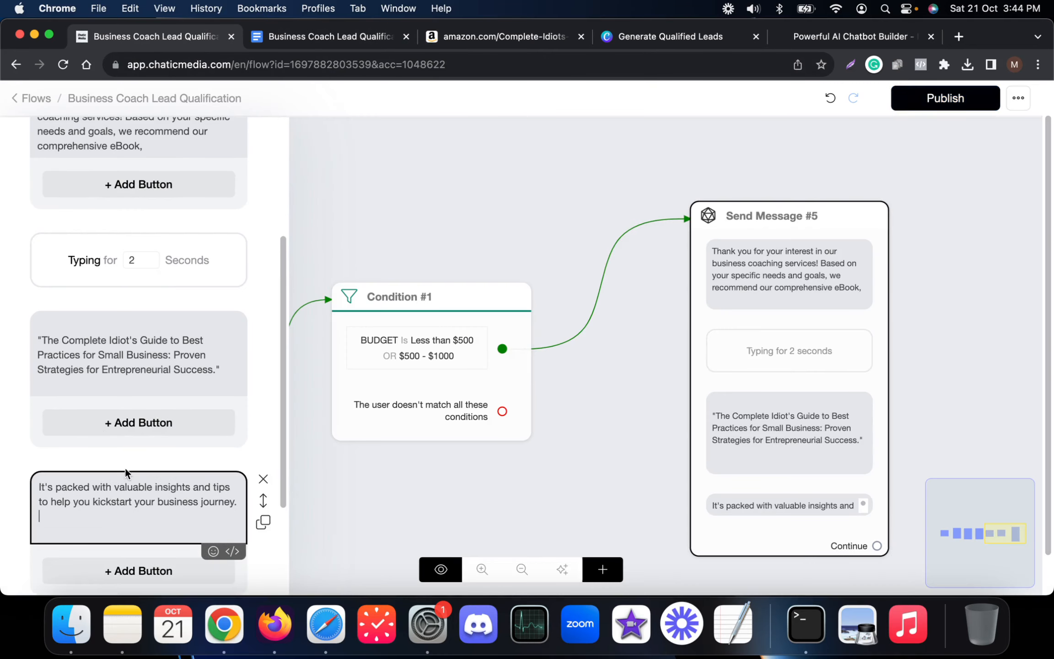
- Duplicate the 2-second Typing delay and place the copy between the eBook title and the "It's packed with valuable insights" text
click(263, 284)
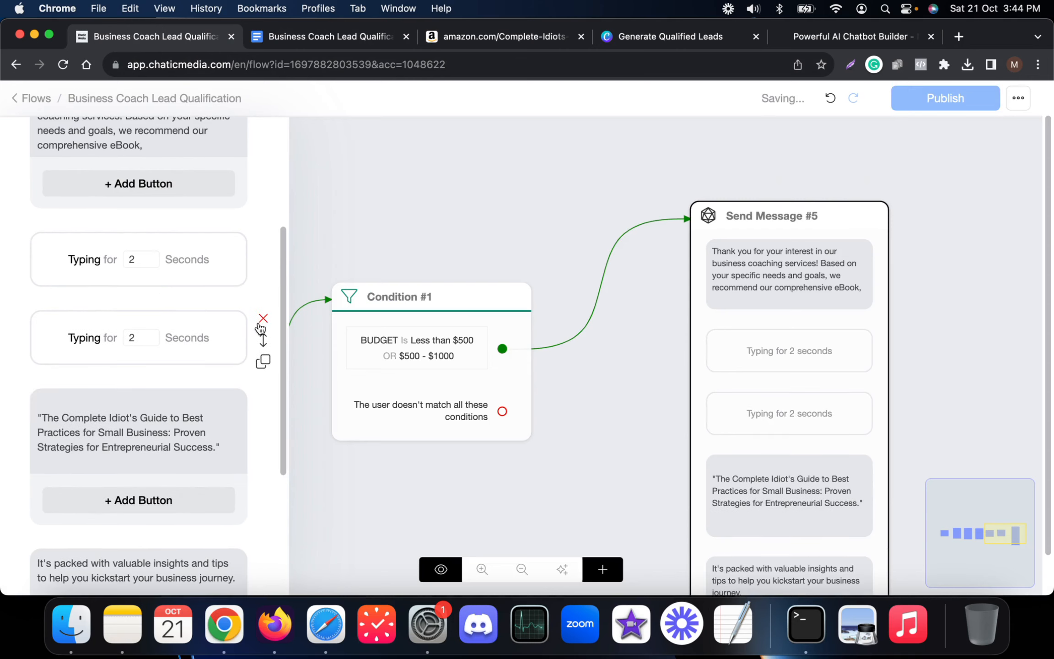
drag(262, 335, 237, 458)
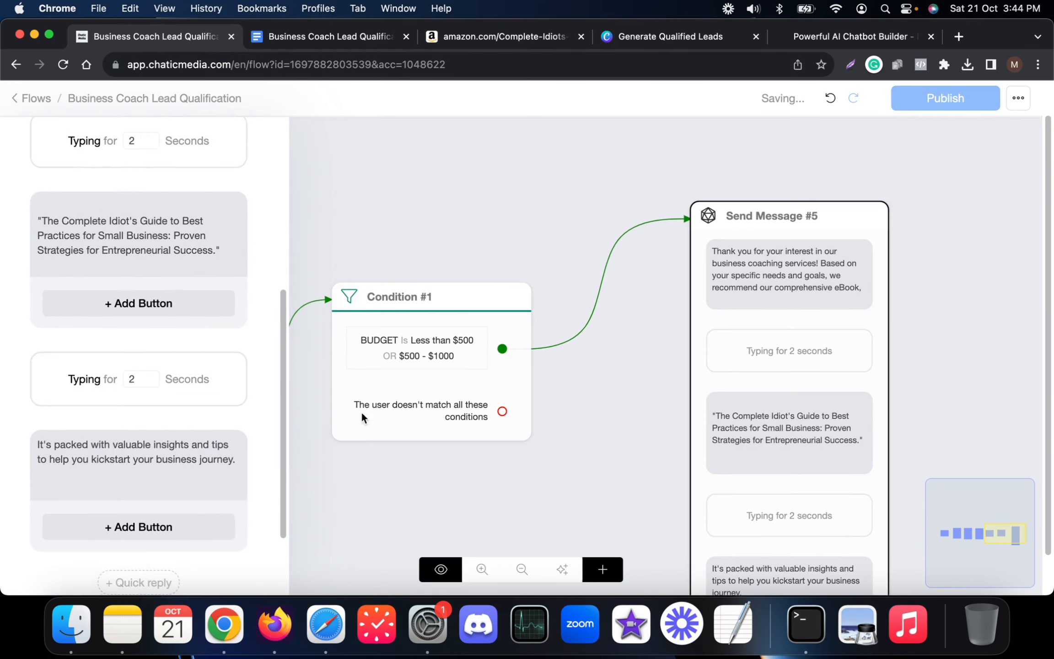
click(907, 297)
scroll(576, 185, down, 5)
drag(820, 356, 747, 332)
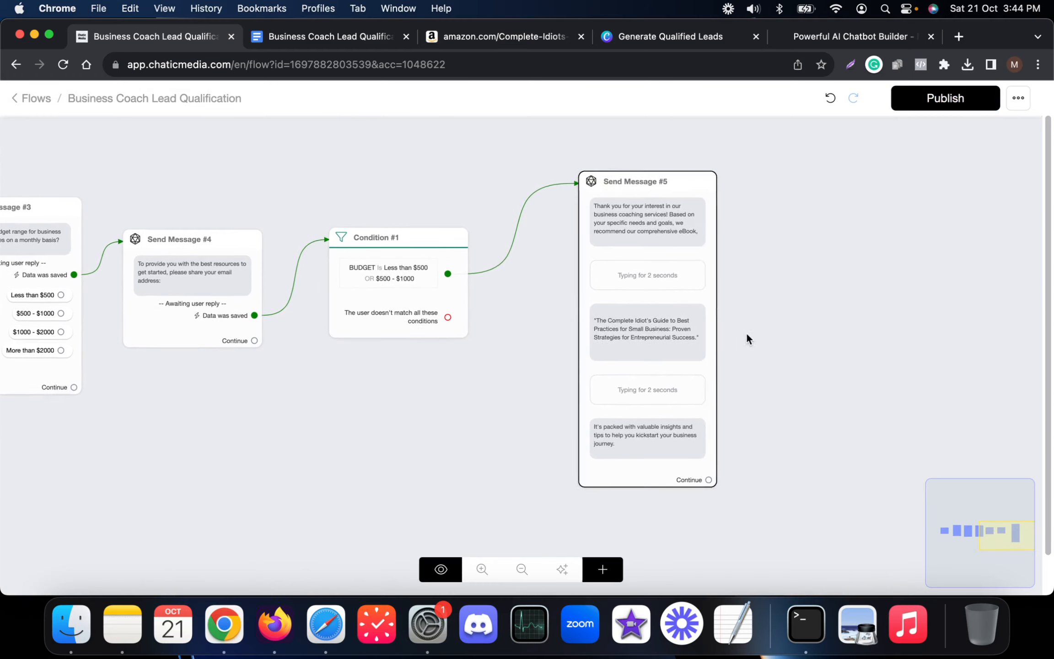
- Copy the line "Please tap the button below to get access" from the script document and return to the flow
click(388, 49)
scroll(304, 339, down, 3)
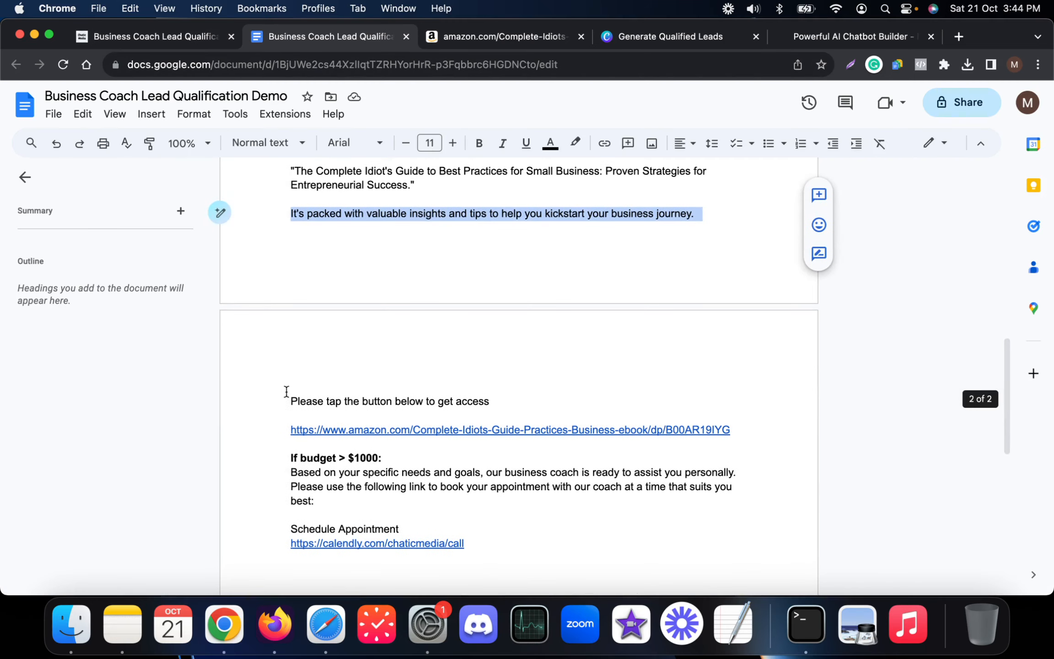
drag(290, 401, 537, 400)
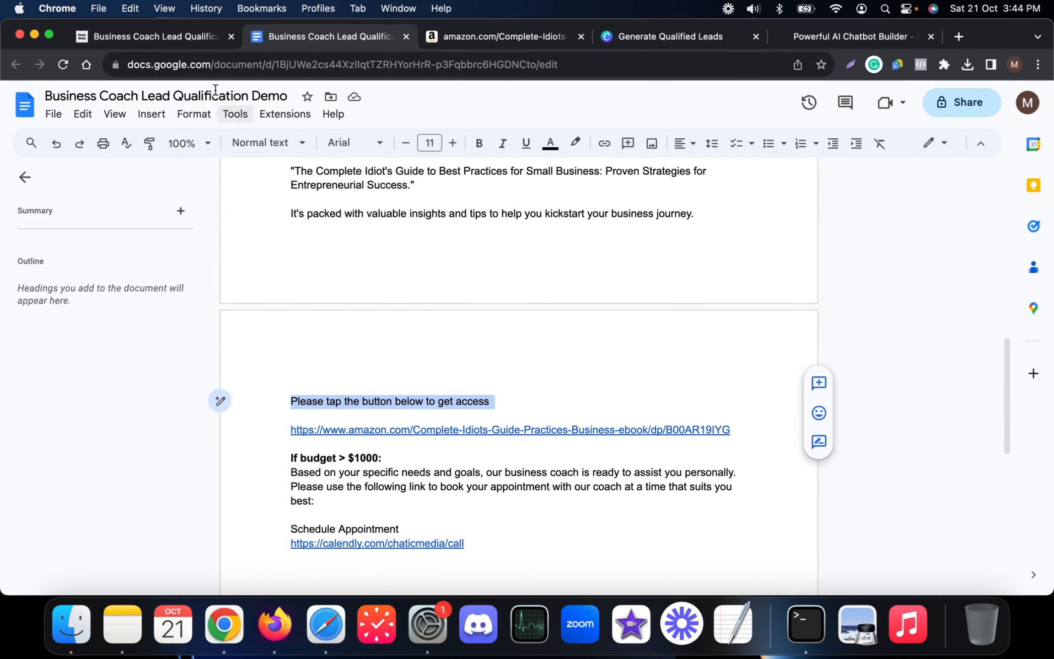
click(220, 38)
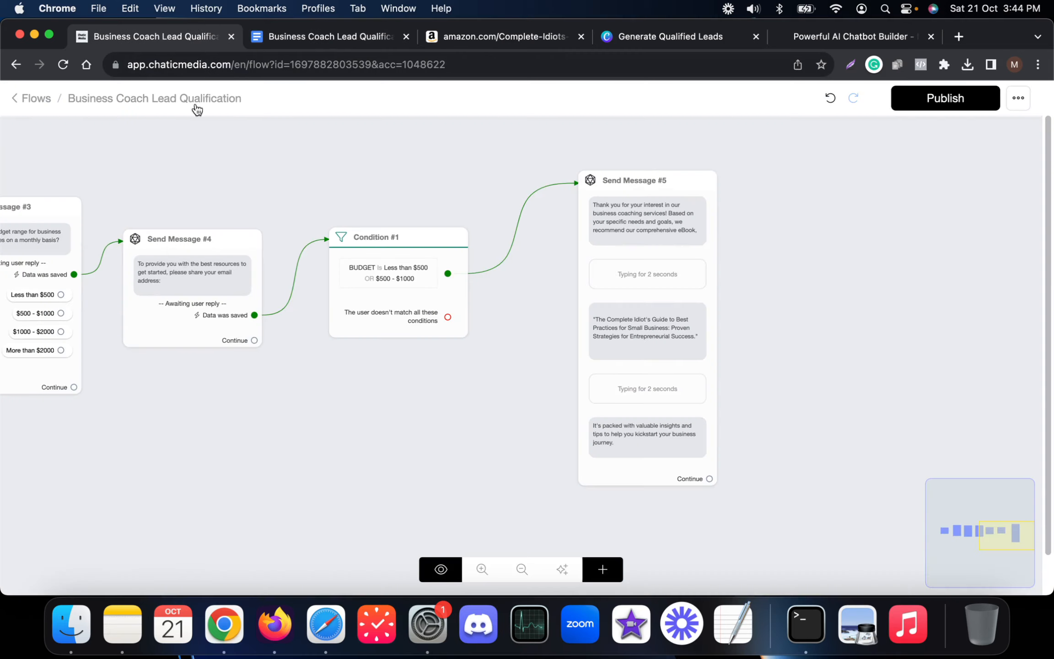
- Add another 2-second Typing delay at the end of Send Message #5
click(691, 432)
scroll(134, 506, down, 3)
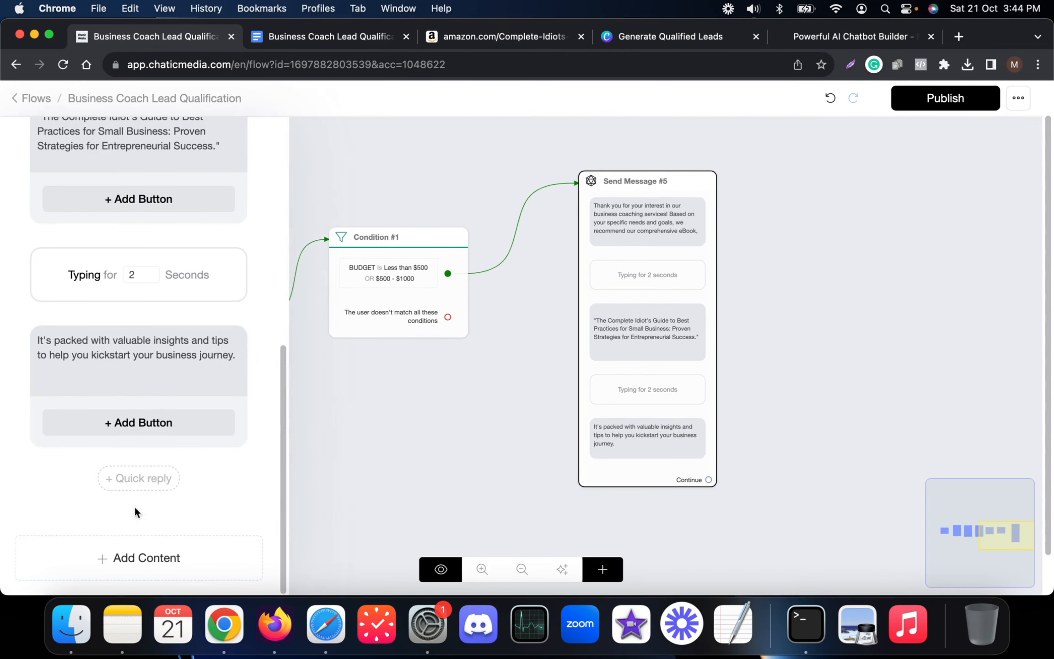
click(148, 572)
click(65, 444)
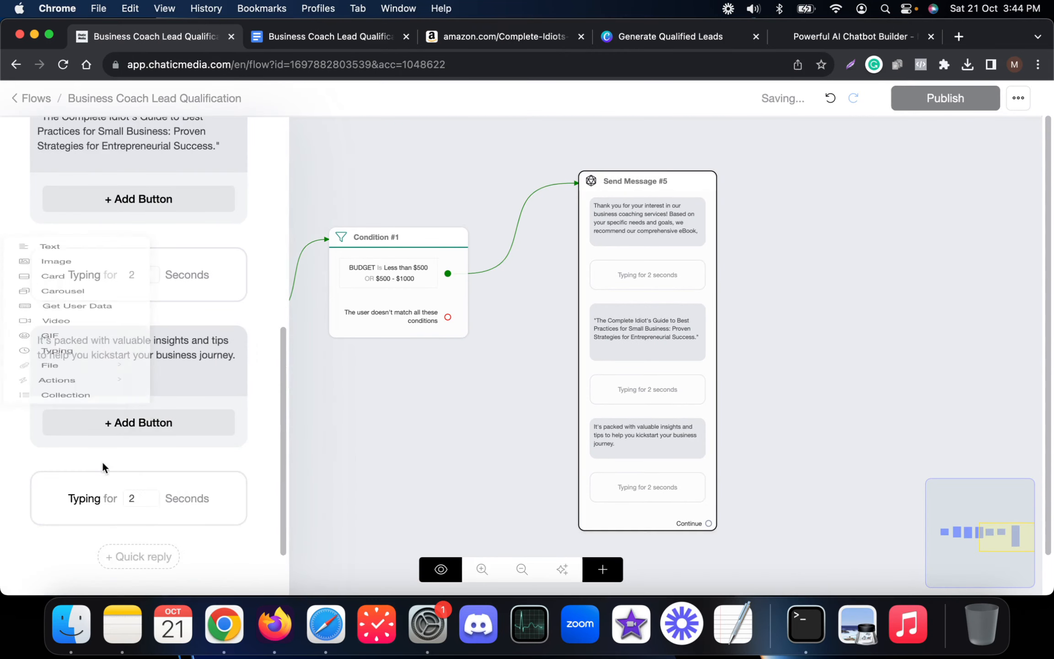
- Add a Text block after the last Typing delay and paste "Please tap the button below to get access" into it
click(116, 556)
click(84, 255)
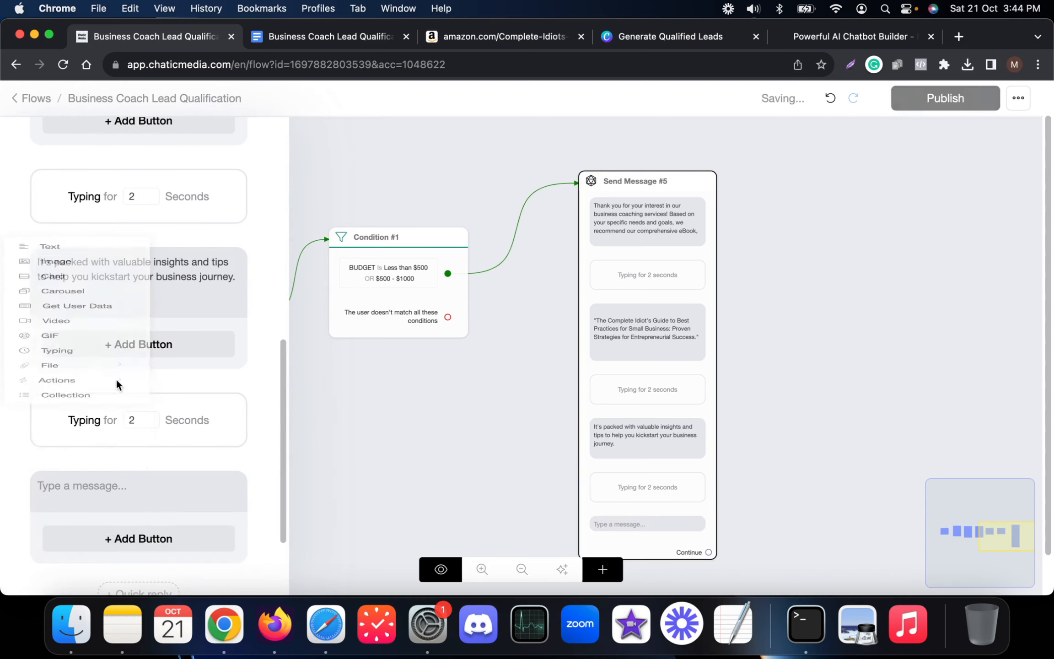
click(130, 473)
key(super+v)
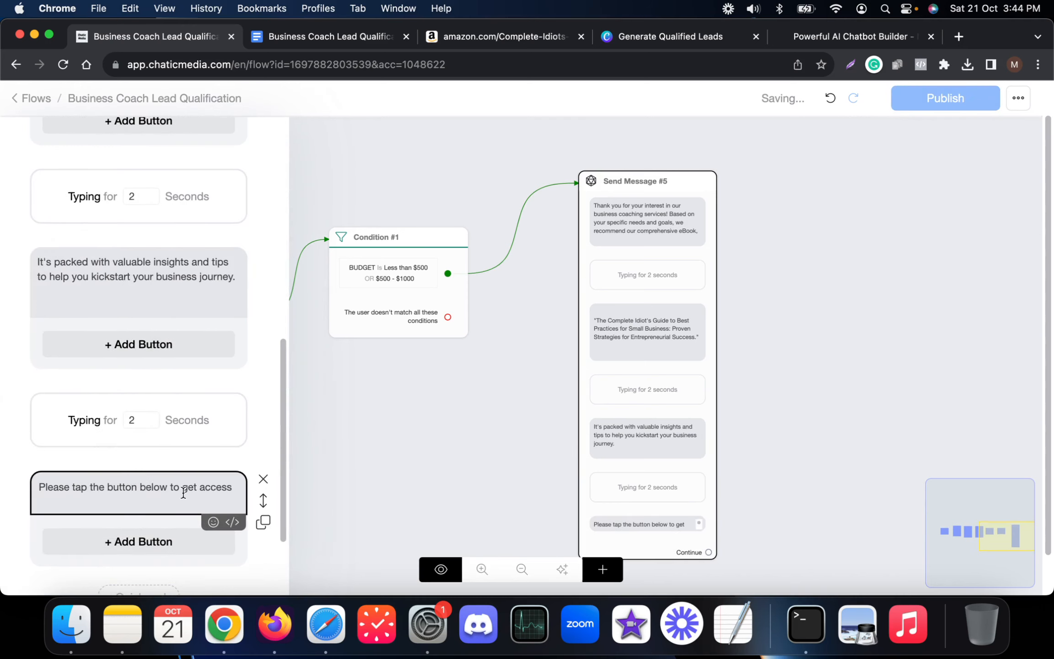
- Append the 👇 emoji to the text "Please tap the button below to get access"
click(214, 521)
click(26, 569)
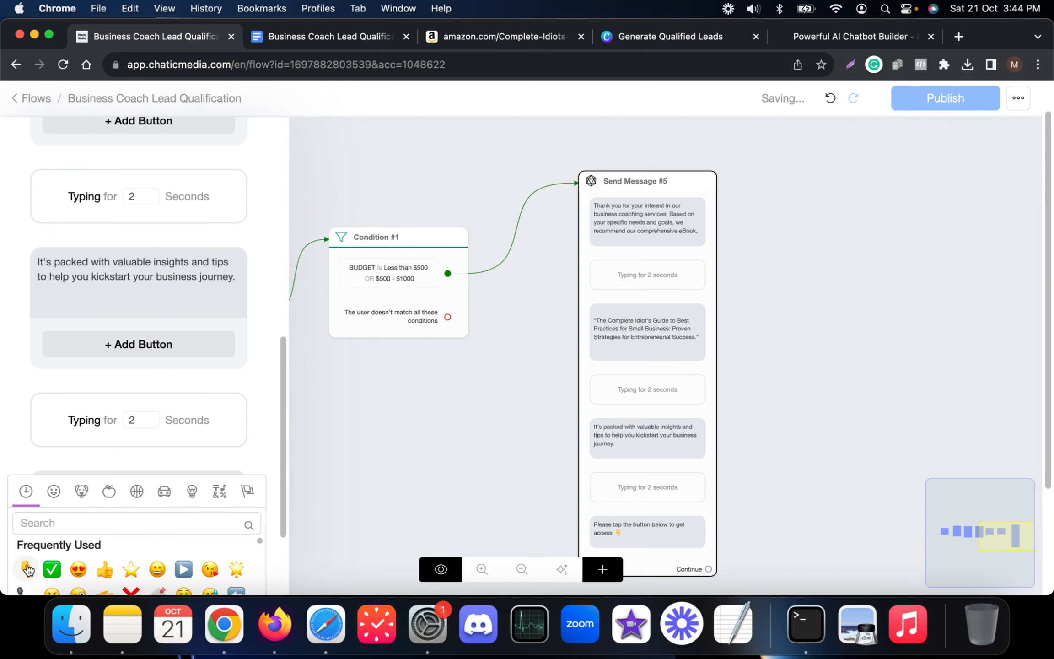
click(146, 450)
scroll(151, 412, down, 3)
- Copy the Amazon eBook link from the script document and return to the flow
click(301, 29)
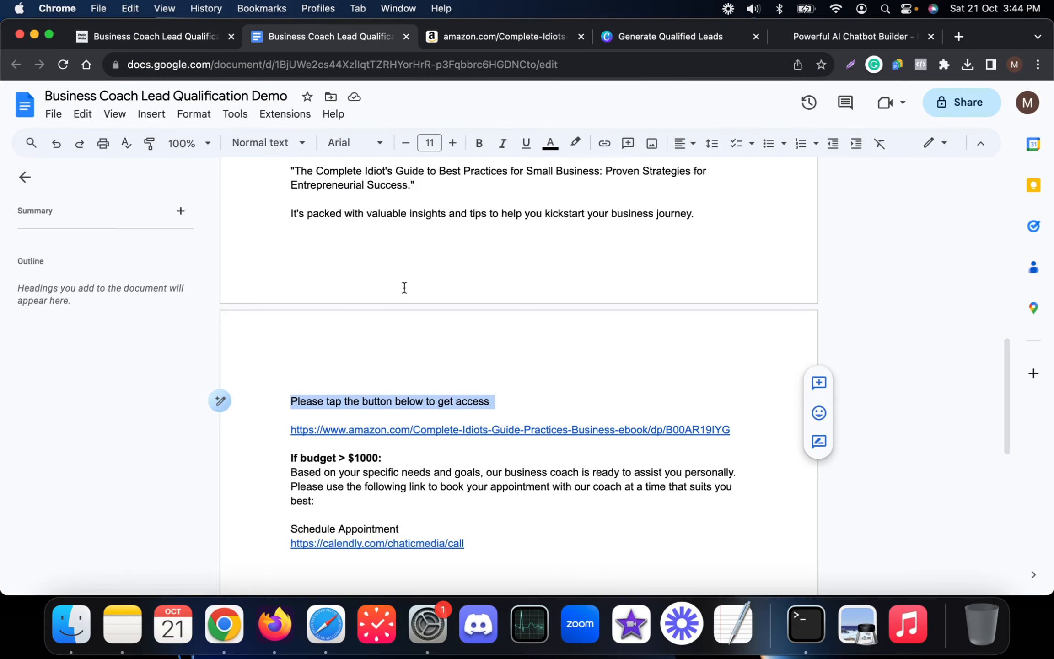
drag(286, 427, 737, 429)
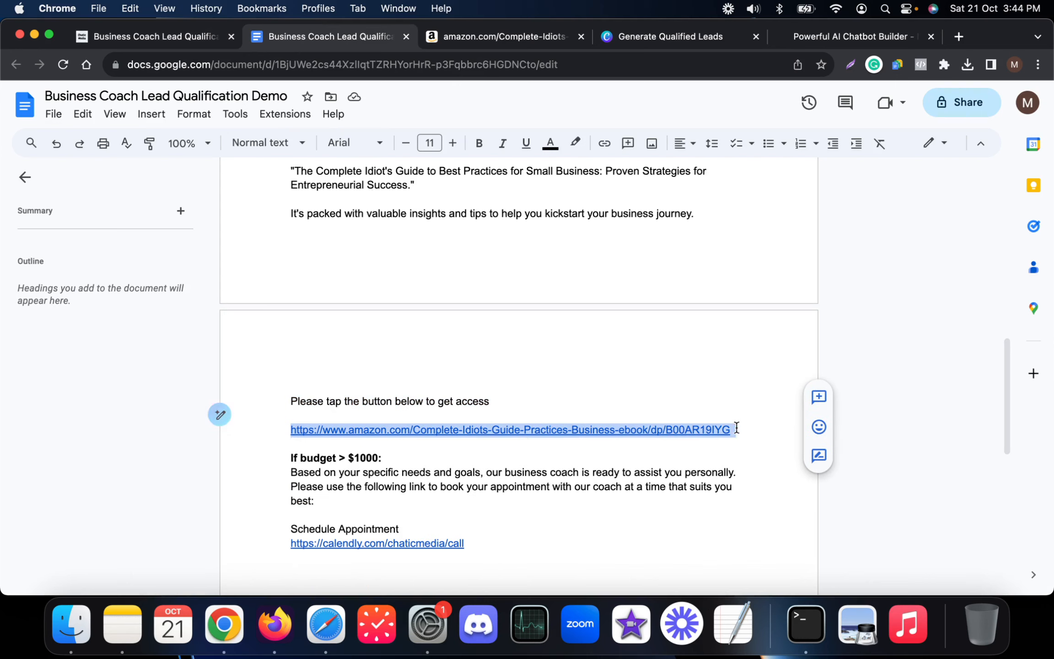
click(201, 44)
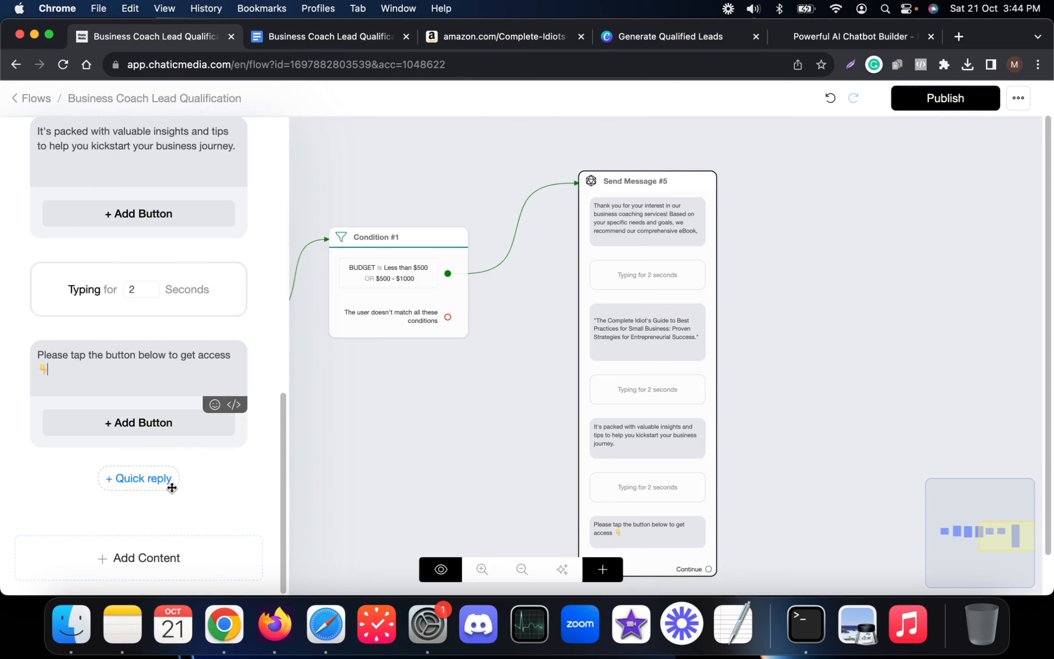
- Add a button under the "Please tap the button below to get access" text and label it "Buy Now"
click(137, 422)
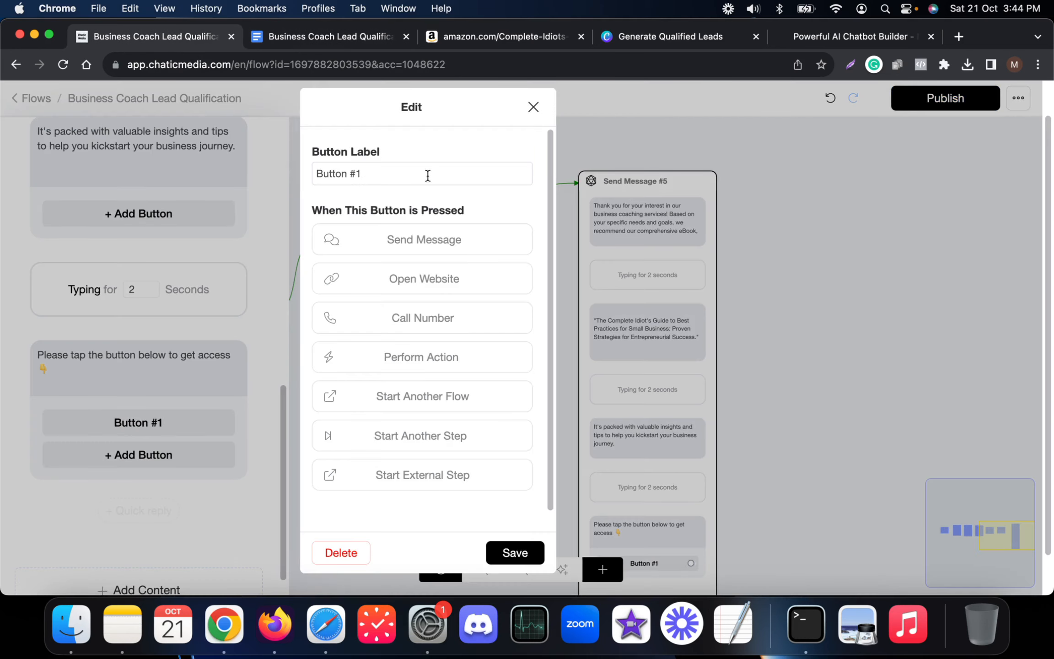
triple_click(426, 174)
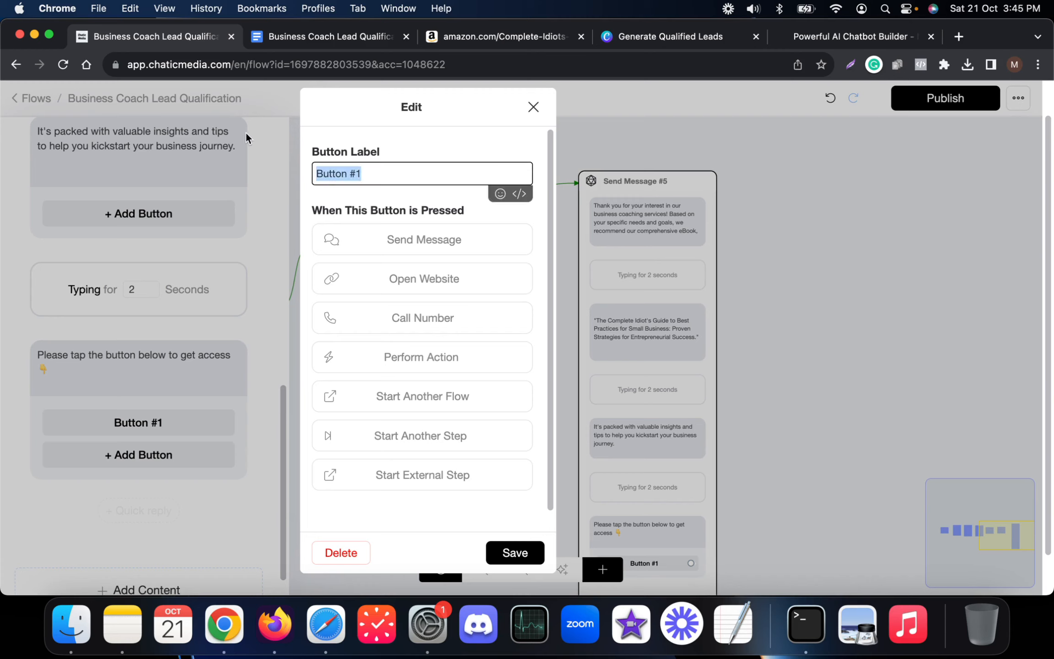
text(Go)
key(BackSpace)
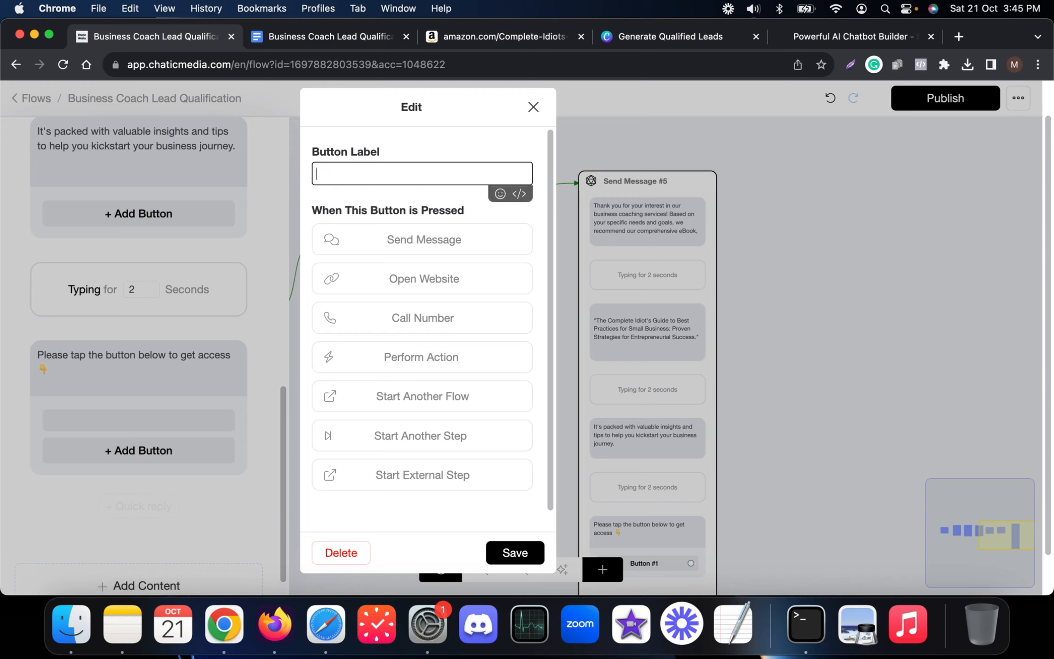
text(Buy No)
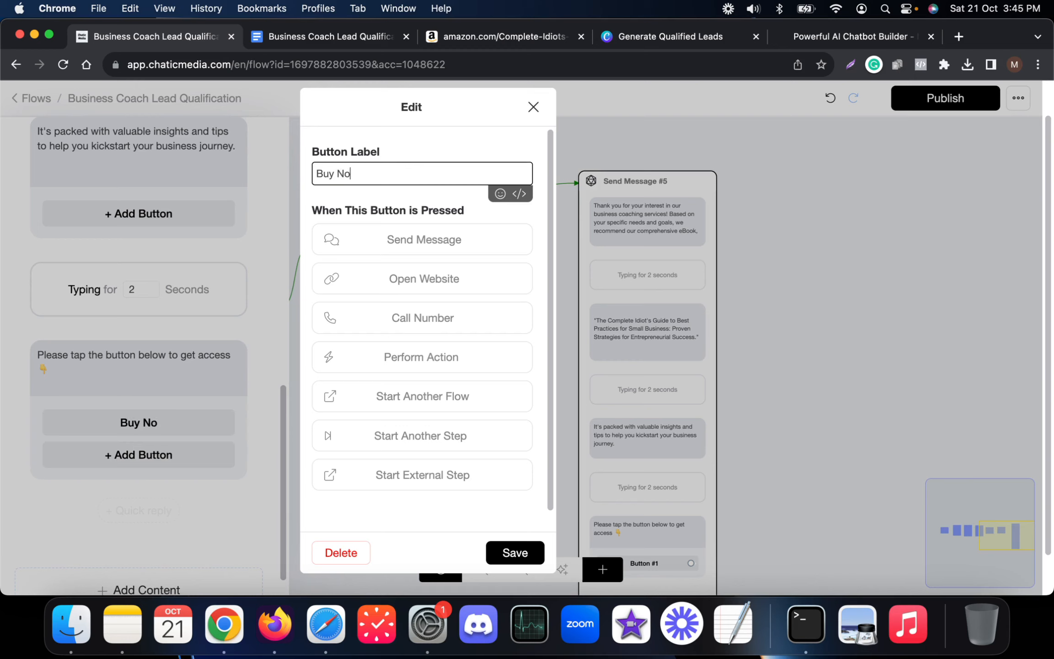
text(w)
- Set the Buy Now button to Open Website, paste the Amazon eBook link as its target, and save the button
click(412, 279)
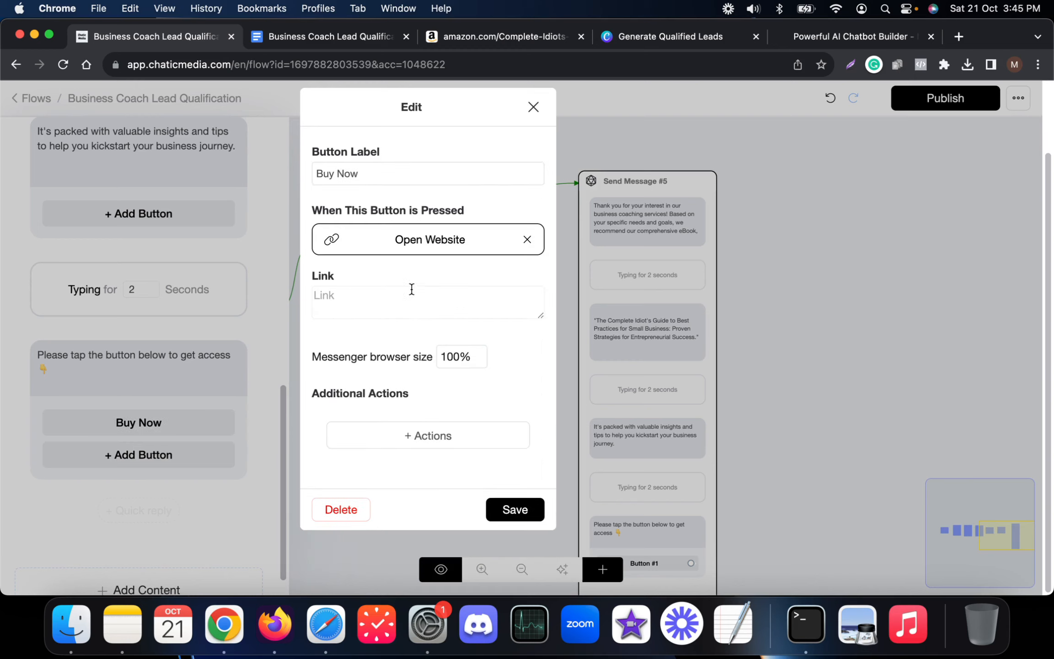
click(411, 289)
key(super+v)
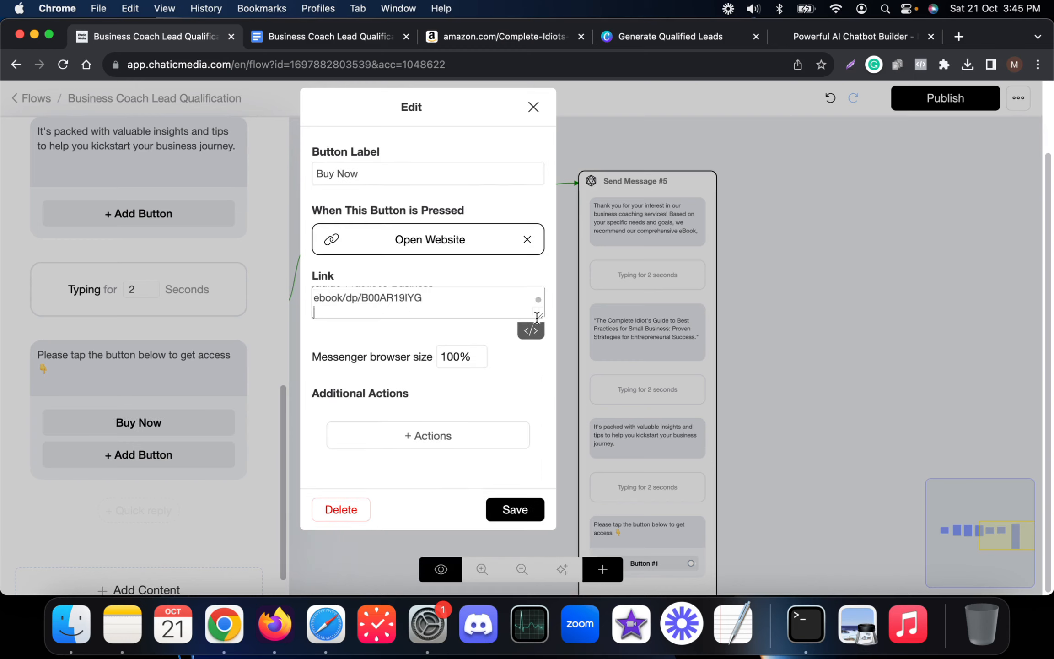
drag(538, 317, 531, 395)
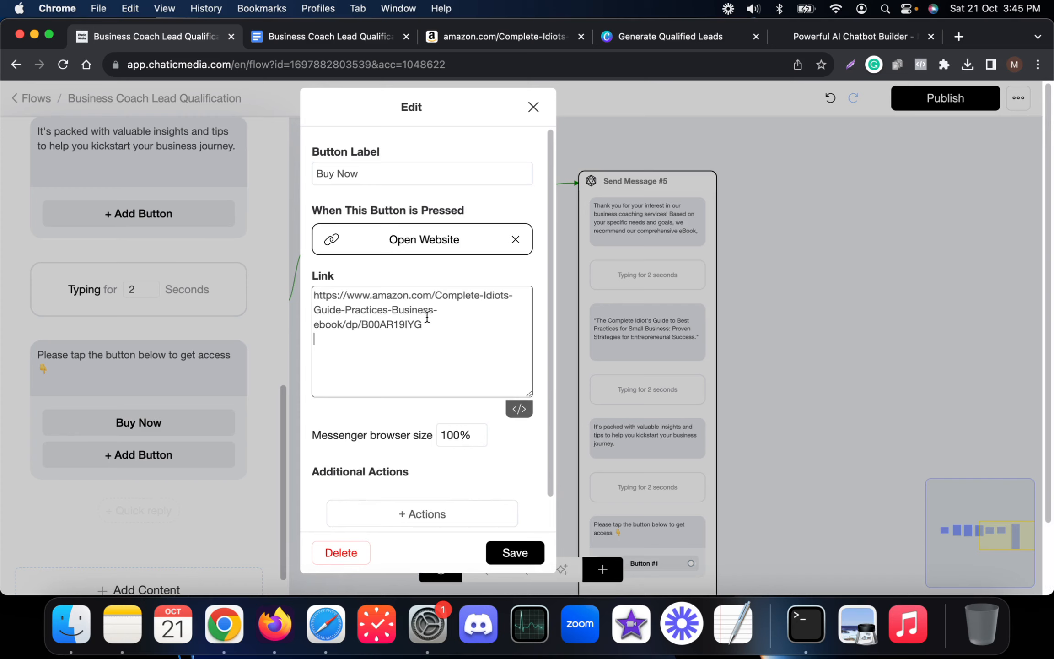
scroll(406, 395, down, 2)
click(517, 552)
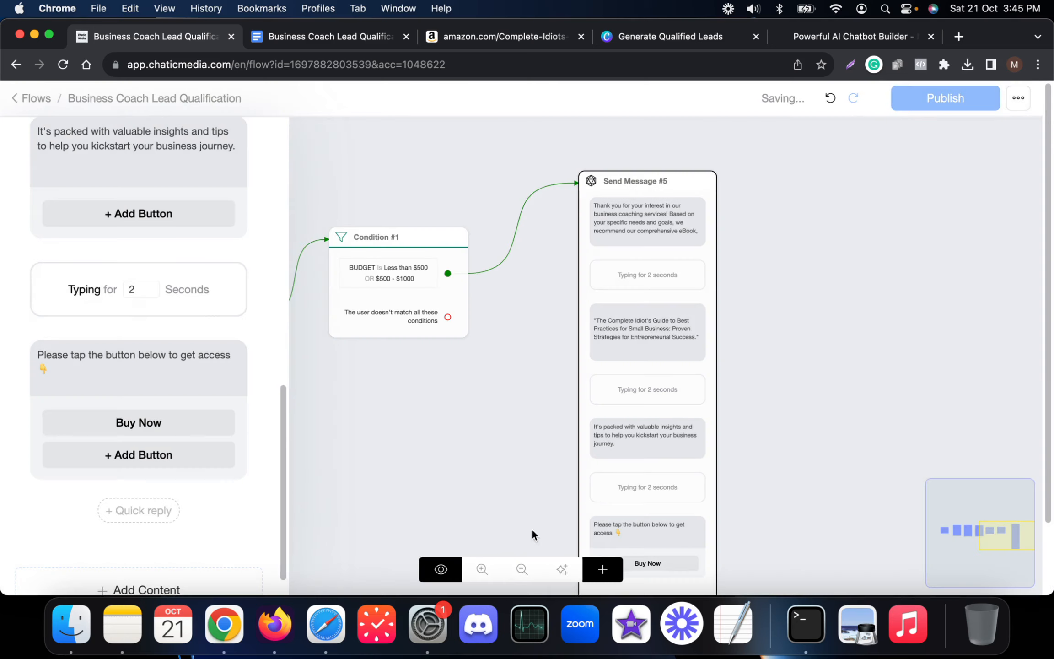
- Move Send Message #5 farther up and to the right of Condition #1 on the canvas
scroll(841, 333, down, 3)
drag(700, 398, 704, 303)
scroll(525, 289, up, 3)
scroll(525, 288, up, 2)
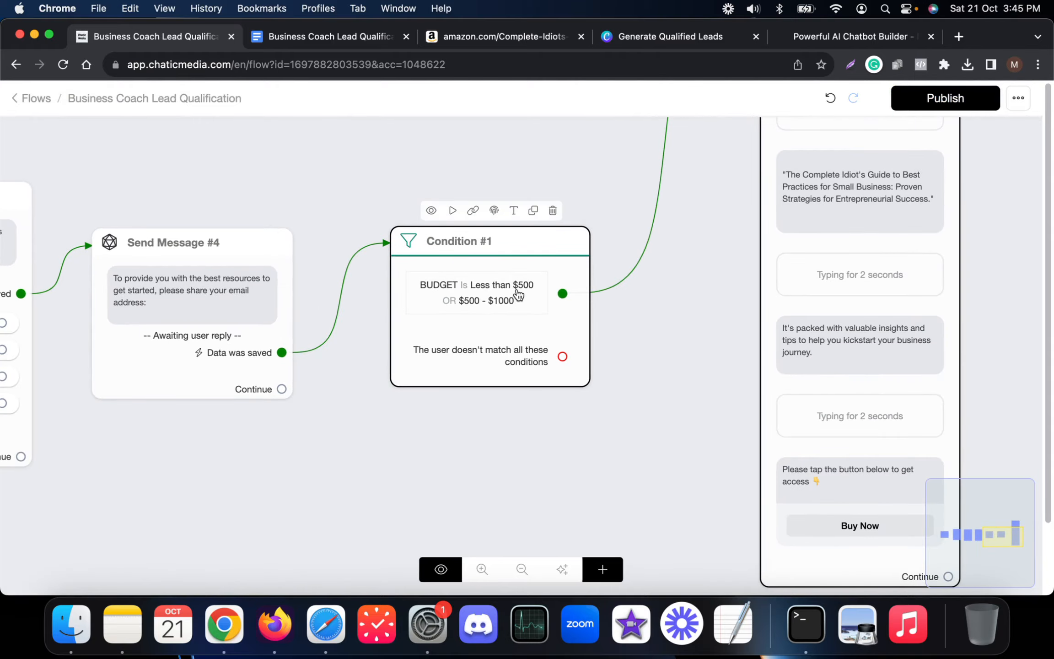
scroll(706, 334, down, 5)
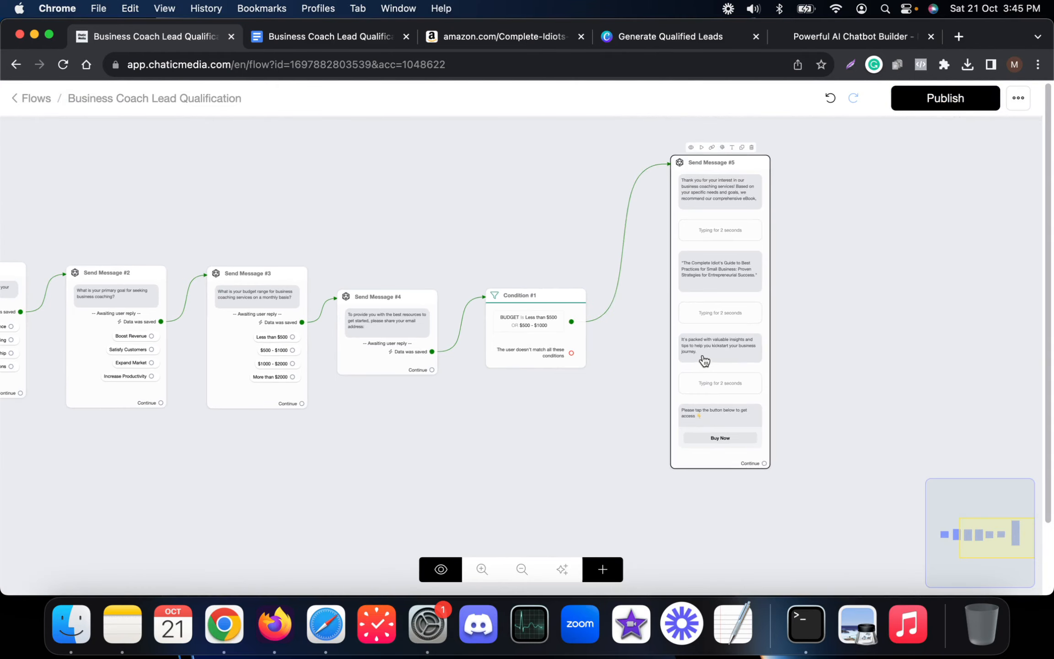
drag(828, 298, 788, 297)
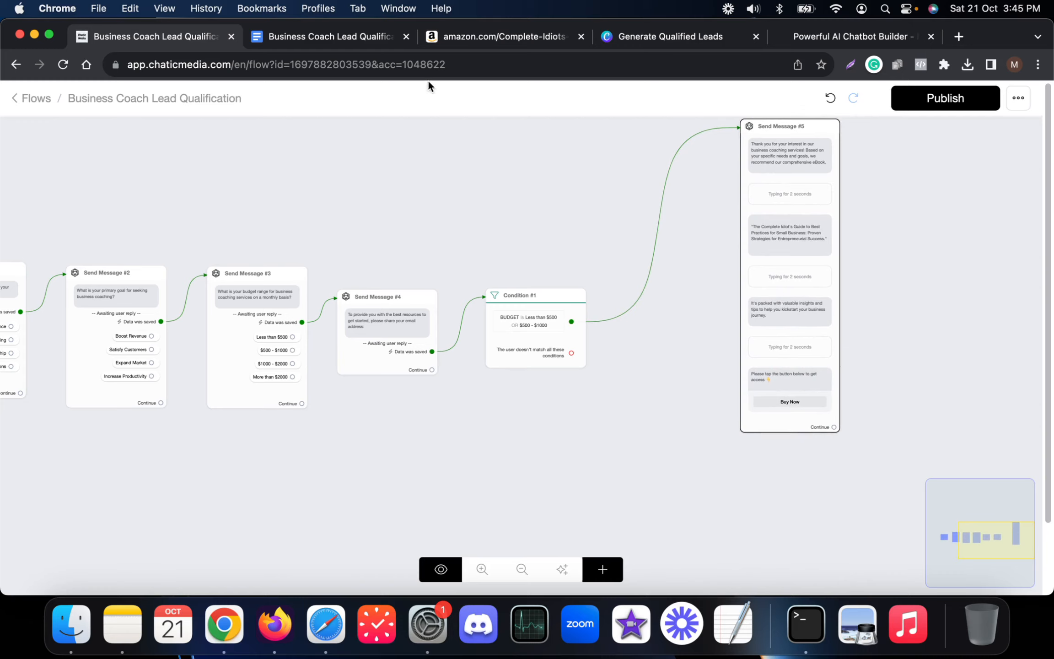
- Copy the "If budget > $1000" message paragraph from the script document and return to the flow
click(347, 38)
drag(291, 390, 354, 425)
key(super+c)
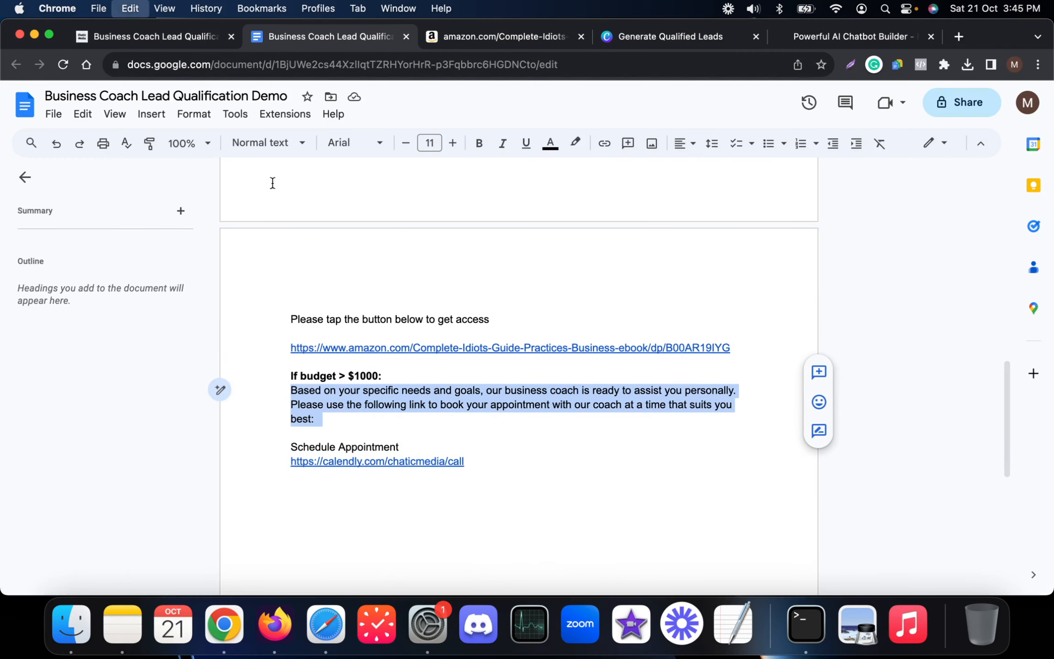
click(199, 37)
- Create a new Send Message step from Condition #1's "The user doesn't match all these conditions" outlet, placed below the condition
click(559, 355)
scroll(560, 355, up, 5)
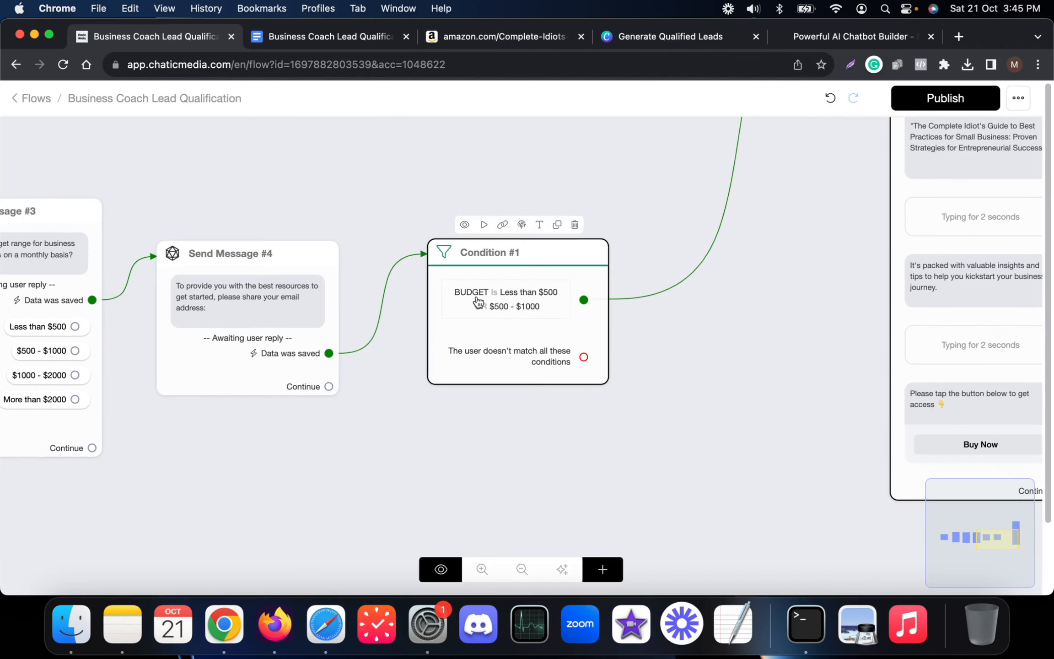
scroll(620, 303, down, 2)
click(165, 377)
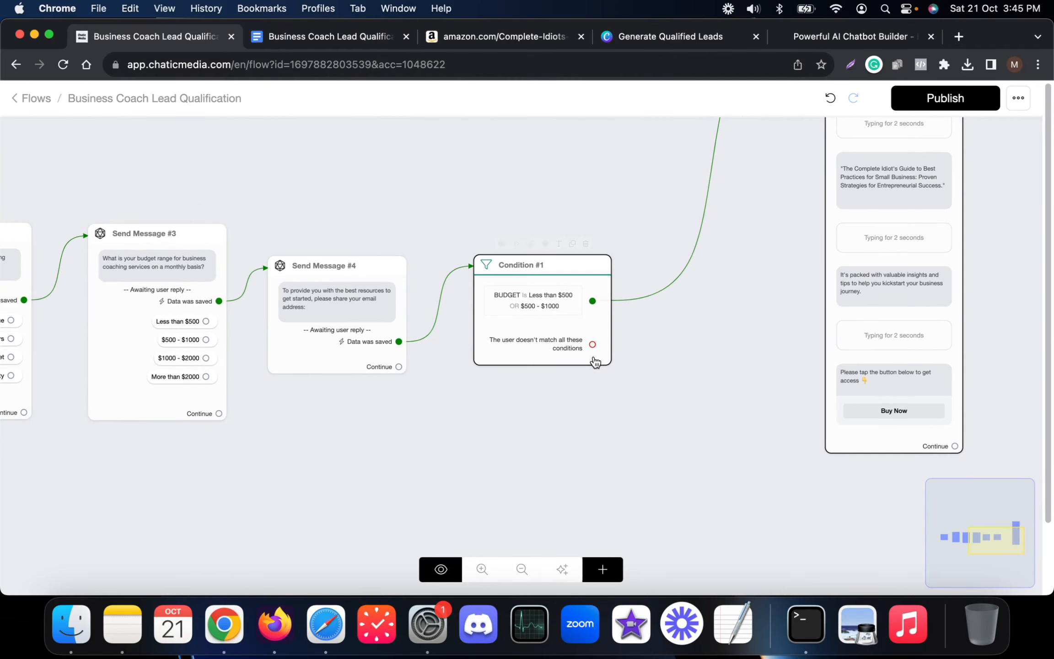
drag(592, 344, 598, 489)
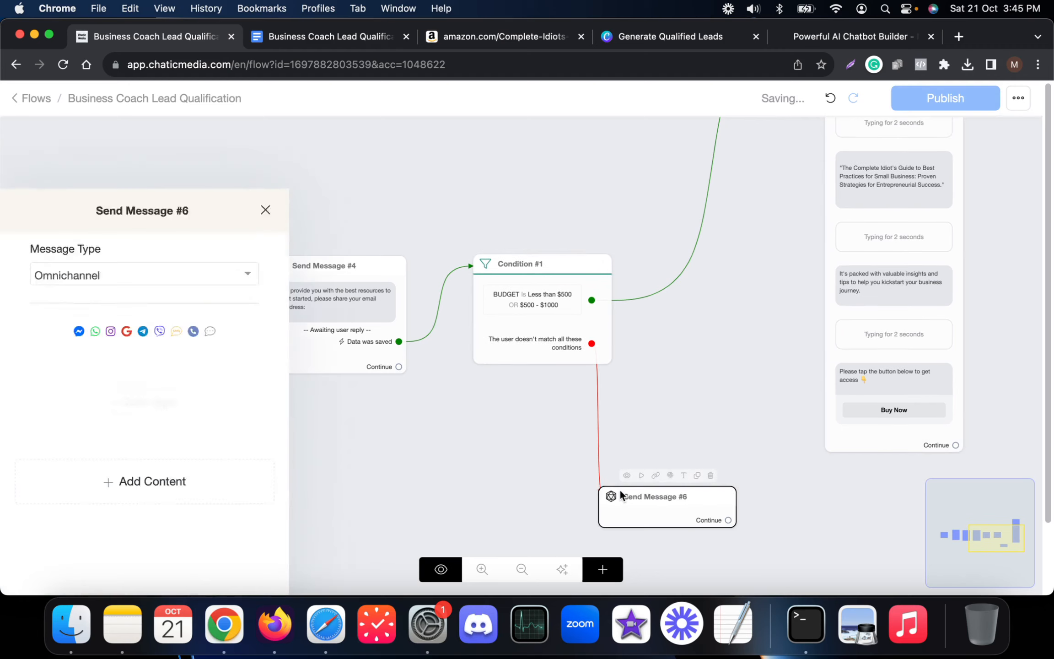
- Add a Text block to Send Message #6 and paste the "Based on your specific needs and goals" paragraph into it
click(174, 416)
click(45, 104)
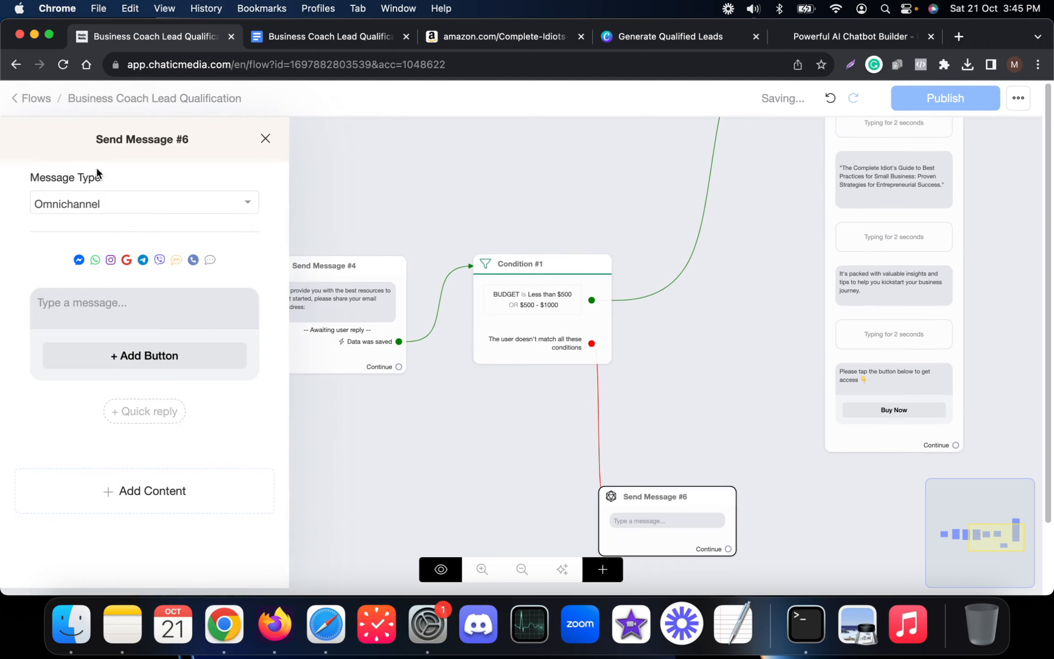
key(super+v)
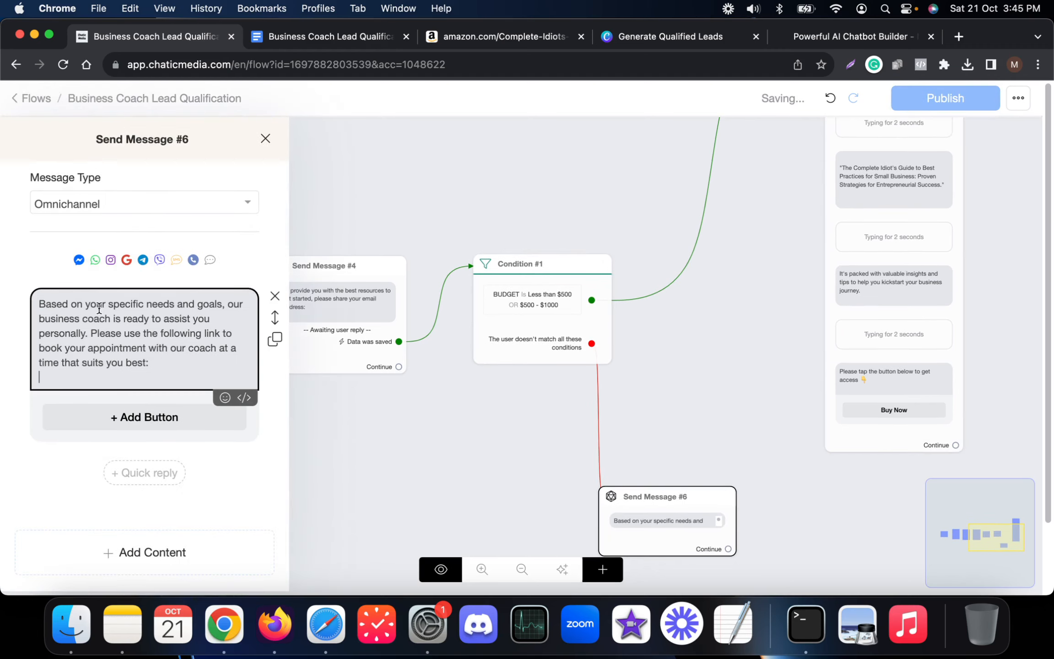
- Copy the Calendly link from the script document and return to the flow
click(344, 35)
mouse_move(287, 448)
mouse_down()
mouse_move(428, 450)
mouse_move(291, 462)
mouse_up()
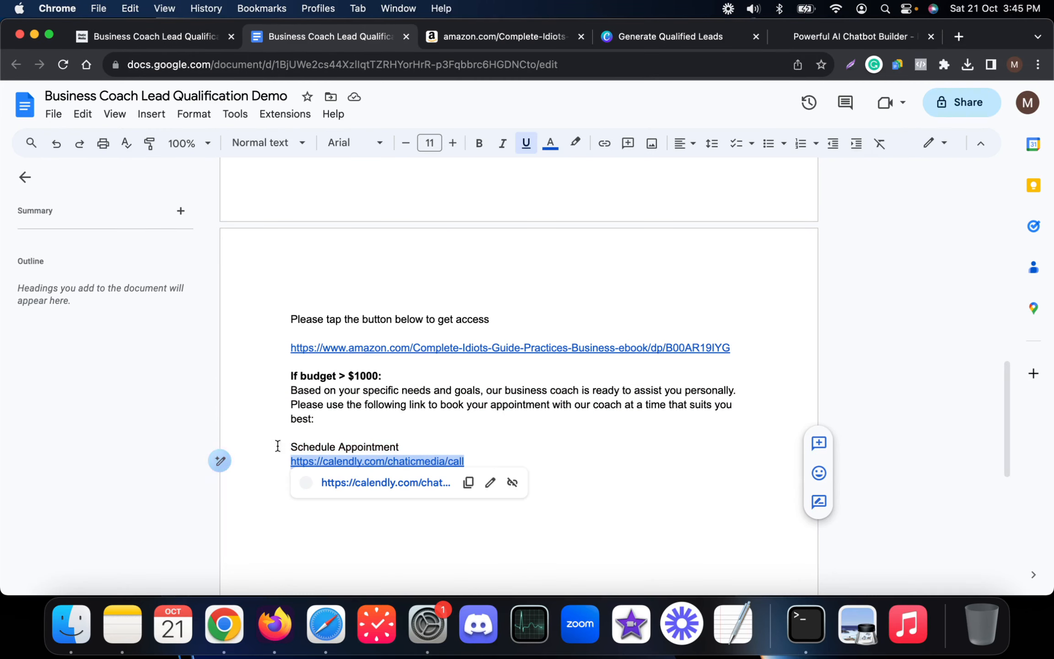
click(195, 41)
click(163, 424)
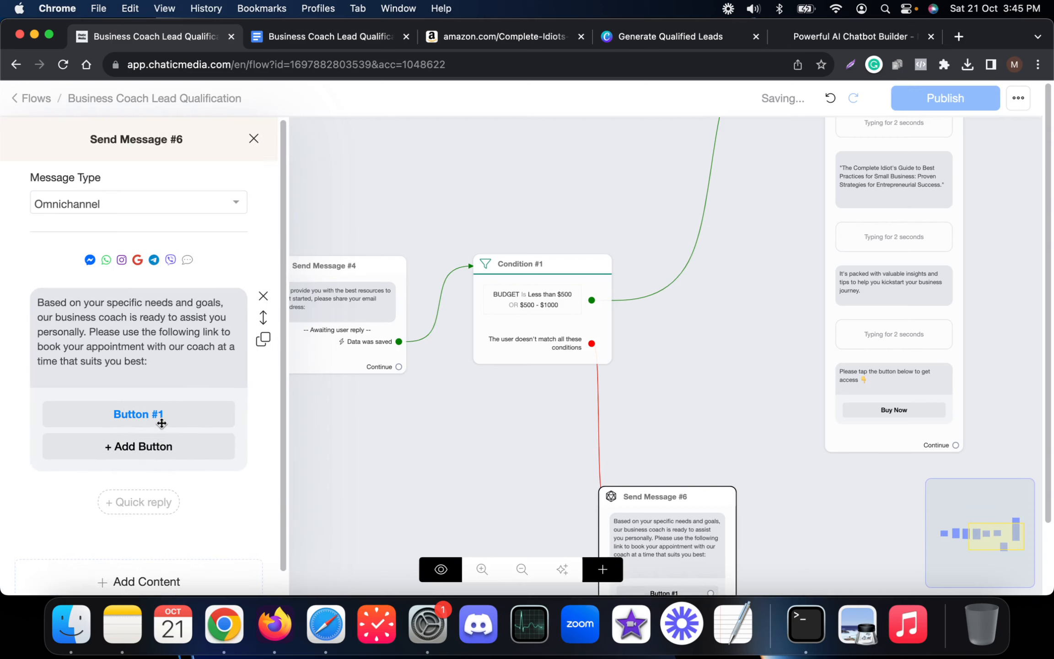
click(161, 417)
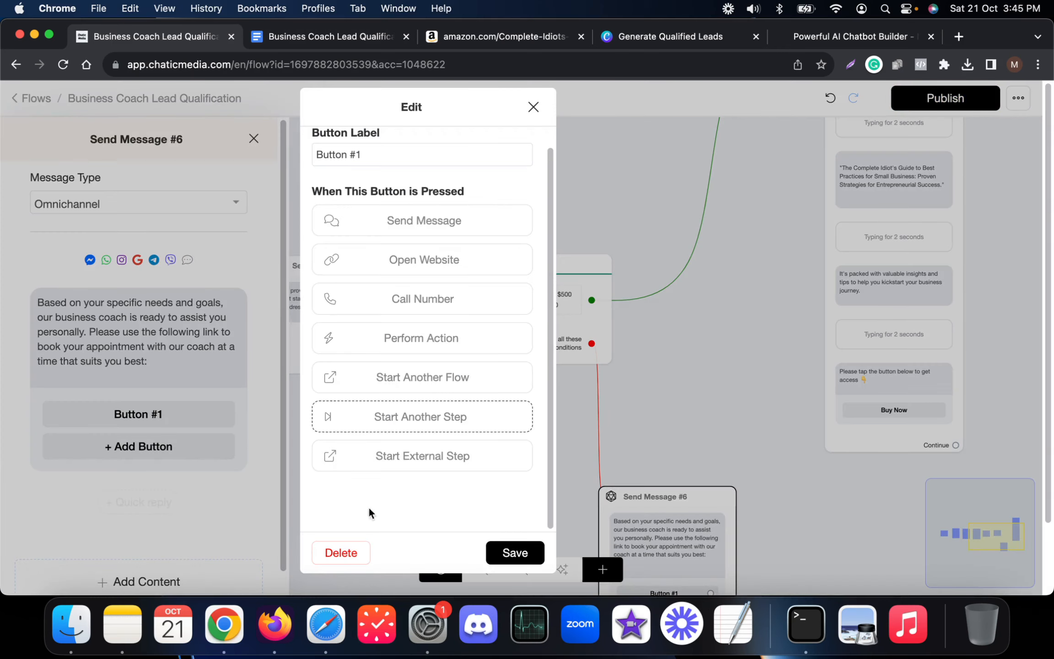
click(343, 555)
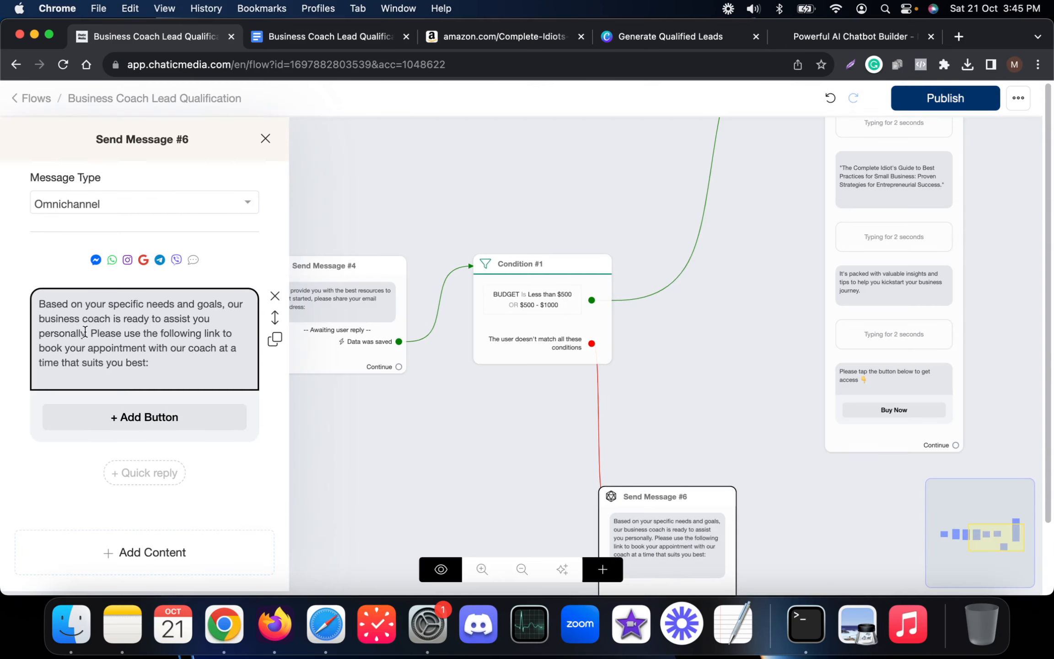
- Cut the sentence starting "Please use the following link" from Send Message #6's text and add a 2-second Typing delay below it
drag(90, 332, 177, 360)
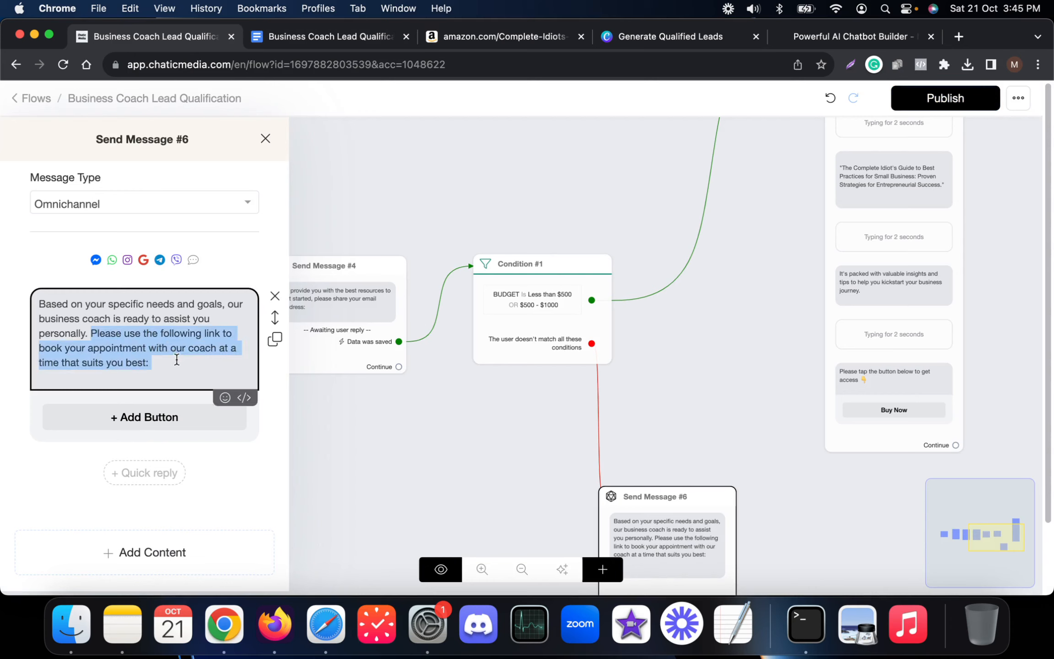
key(BackSpace)
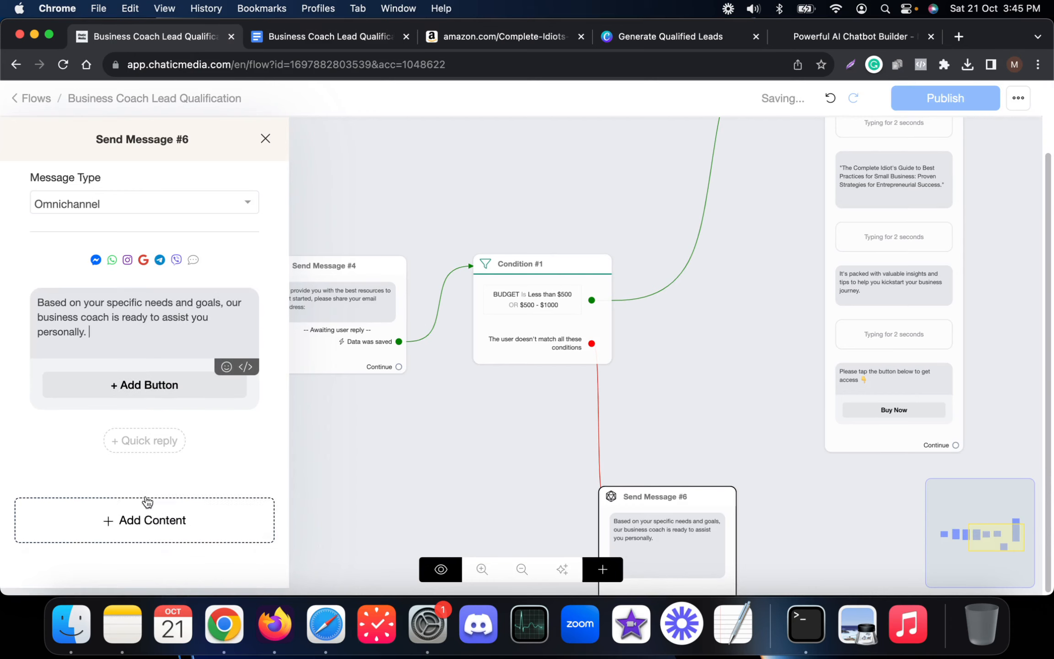
click(146, 503)
click(73, 405)
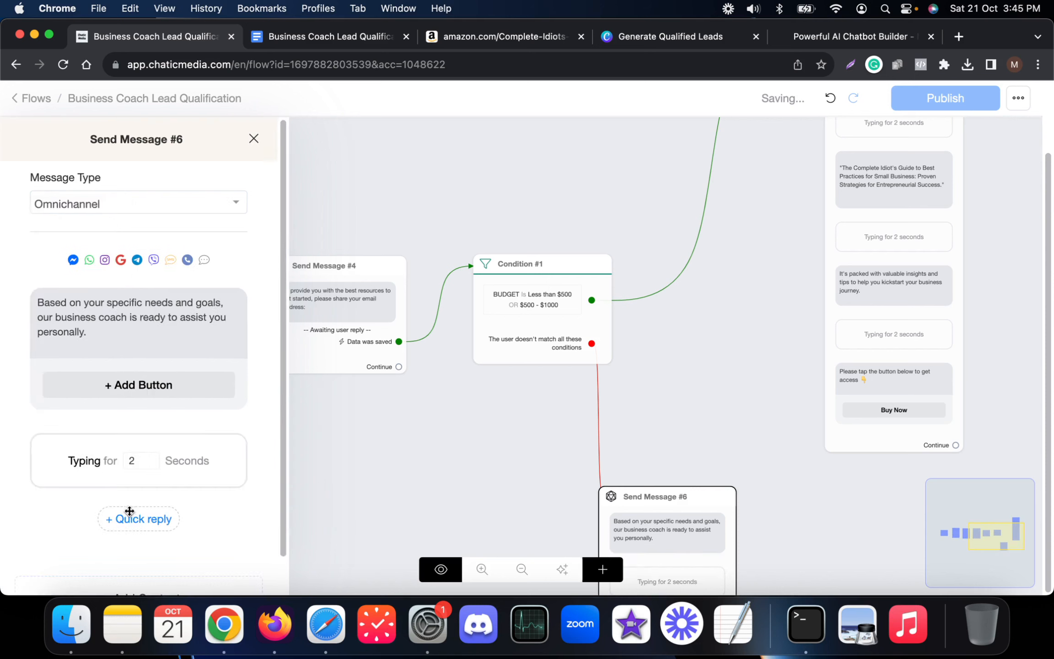
- Add a Text block after the Typing delay and paste the cut "Please use the following link to book your appointment" sentence into it
click(109, 557)
click(73, 252)
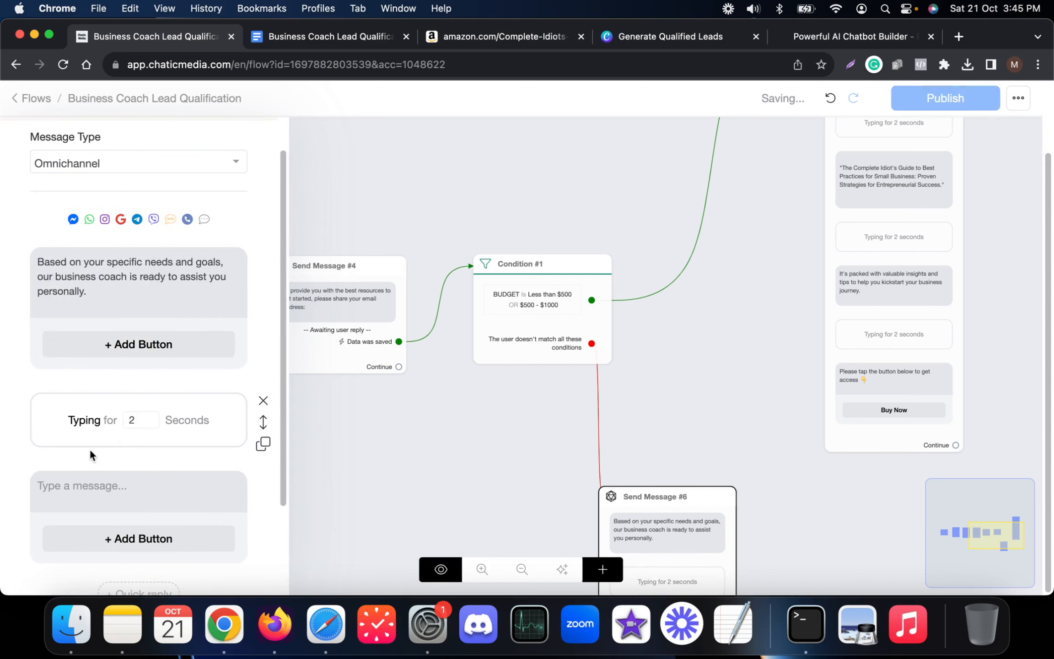
click(91, 483)
key(super+v)
scroll(136, 449, down, 3)
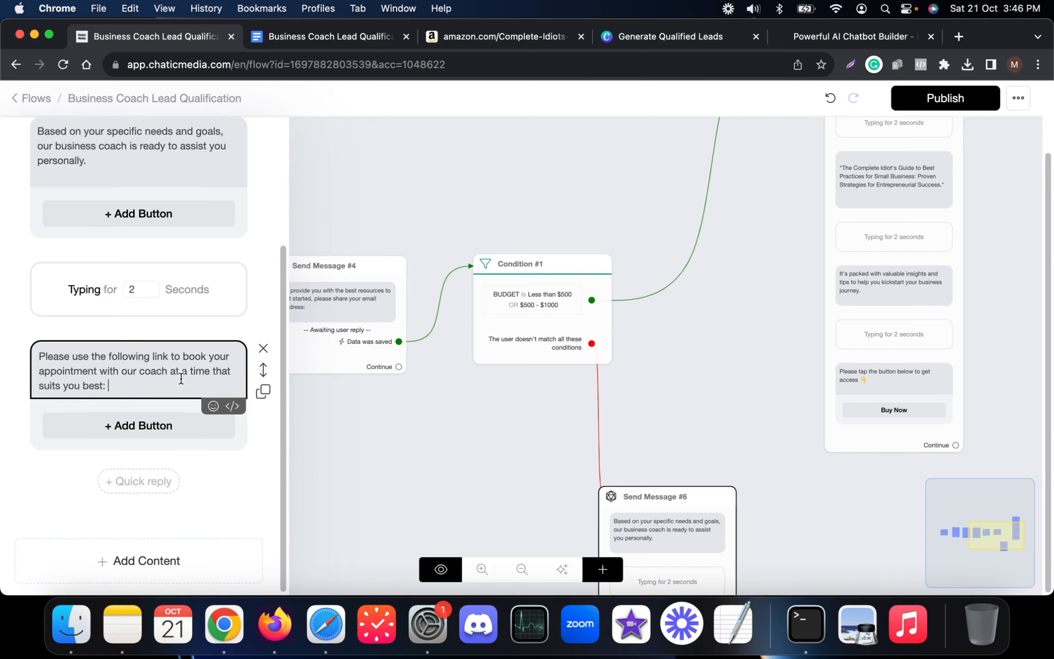
click(139, 425)
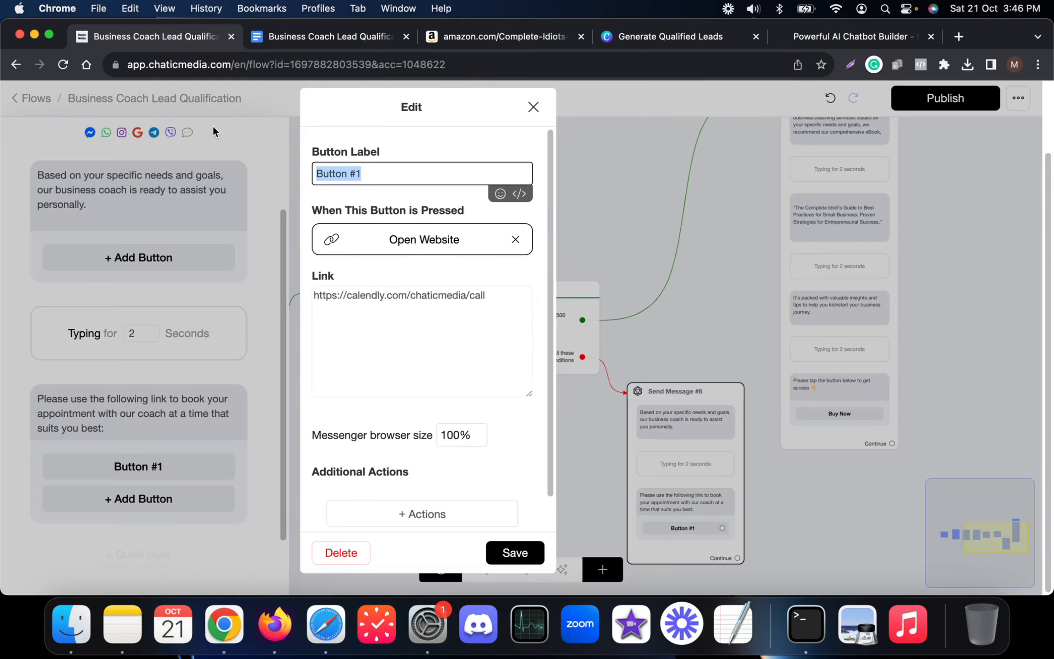
- Label the button "Schedule Appointment" using the text copied from the script document, and save it
text(Sched)
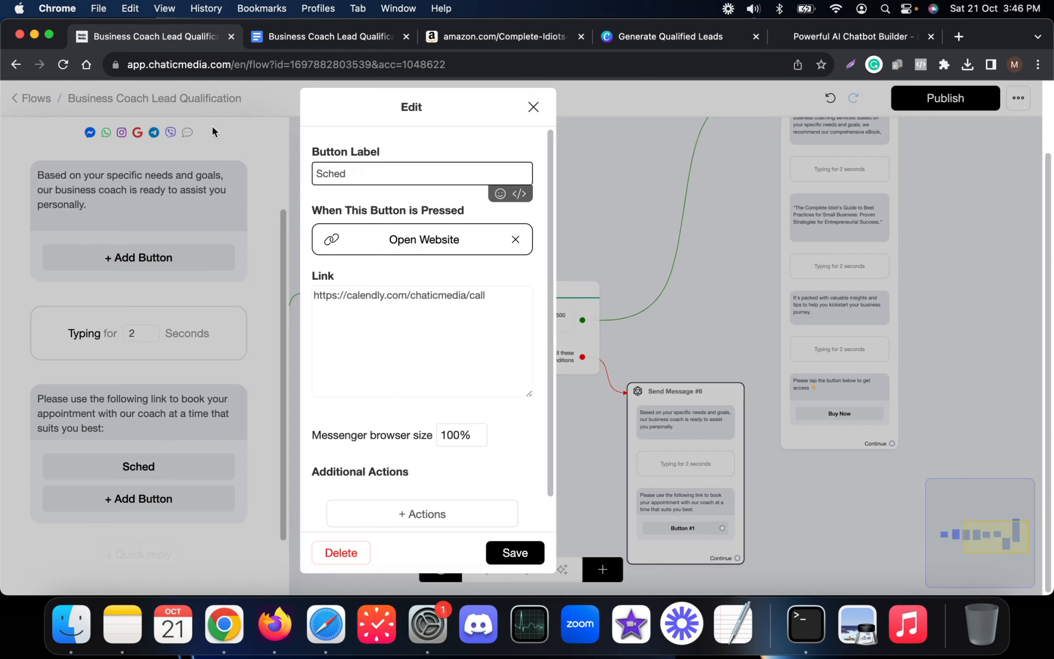
click(299, 28)
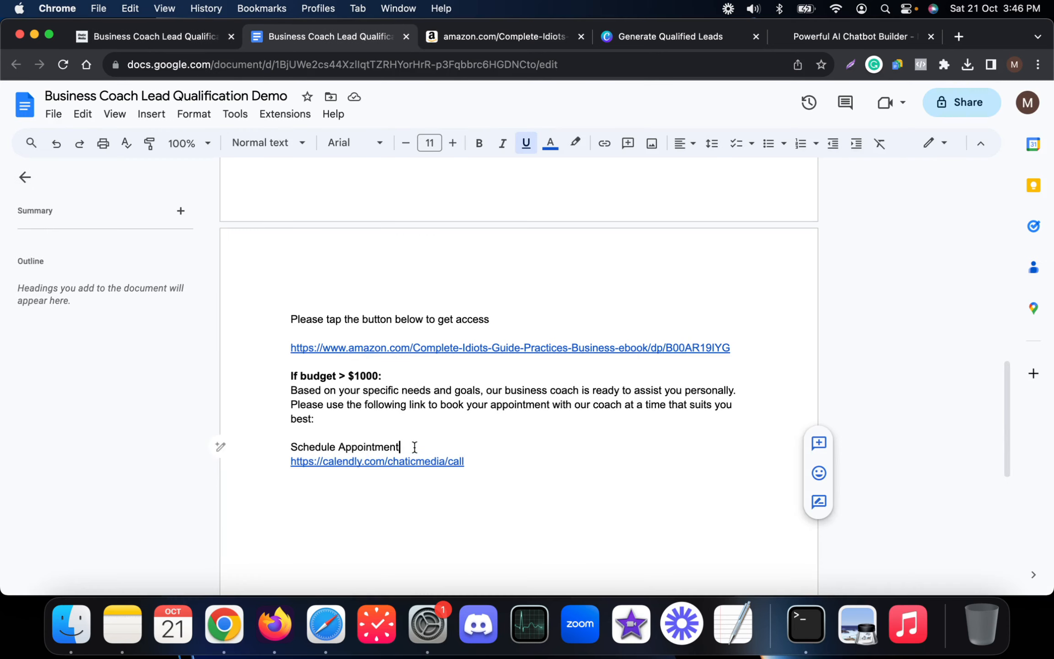
drag(414, 445, 240, 445)
key(super+c)
click(182, 39)
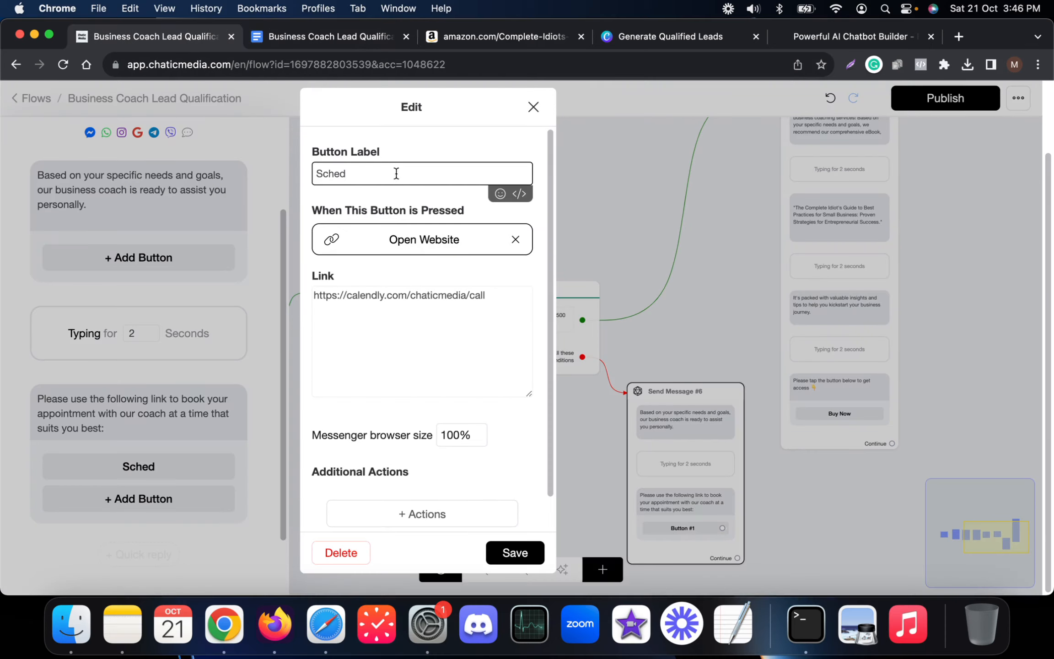
key(super+a)
key(super+v)
click(508, 553)
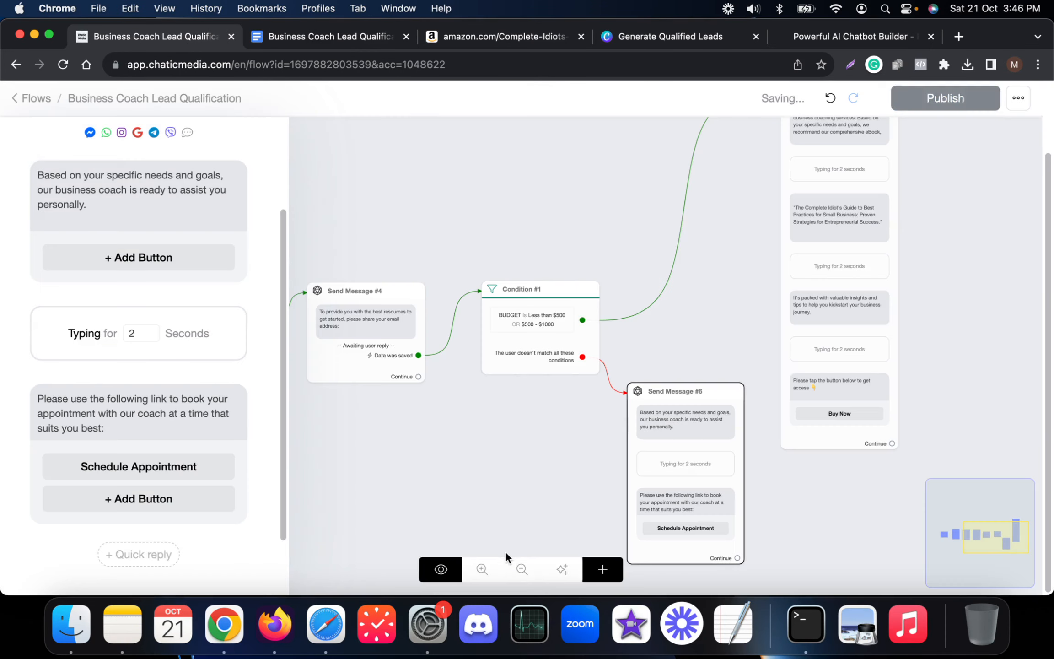
- Close the Send Message #6 editor, publish the flow, and check the whole diagram
click(817, 497)
scroll(776, 501, down, 3)
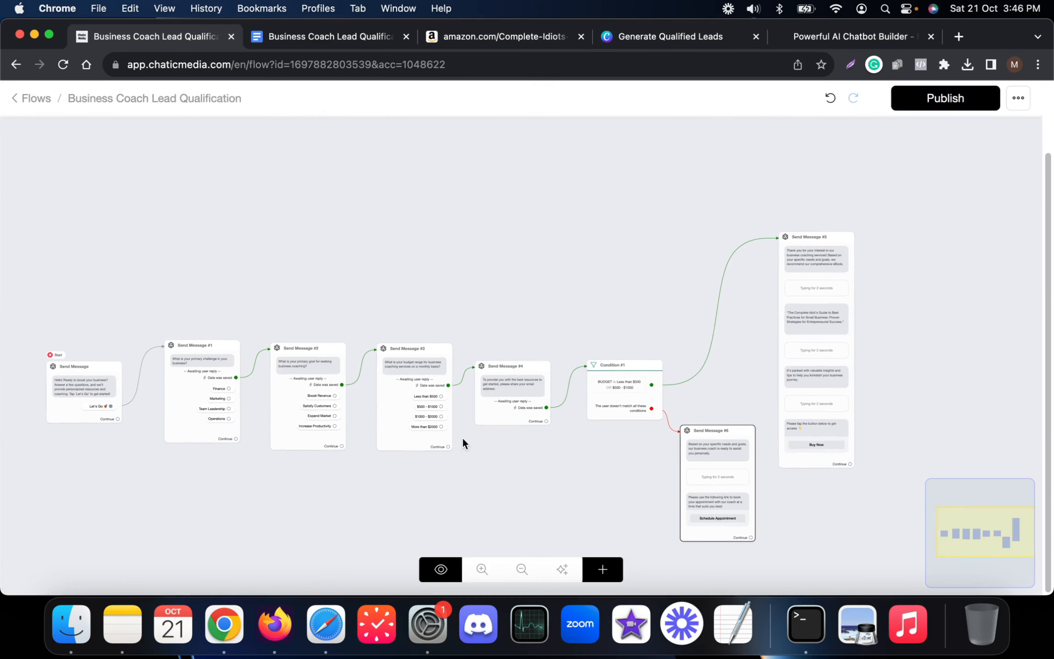
click(947, 99)
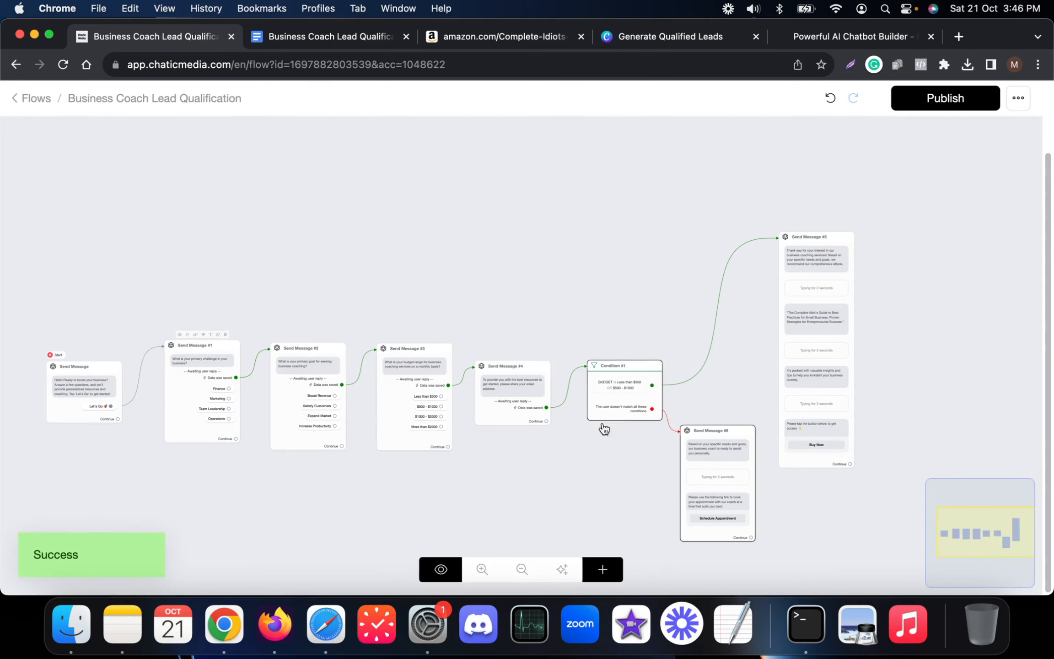
scroll(710, 492, up, 3)
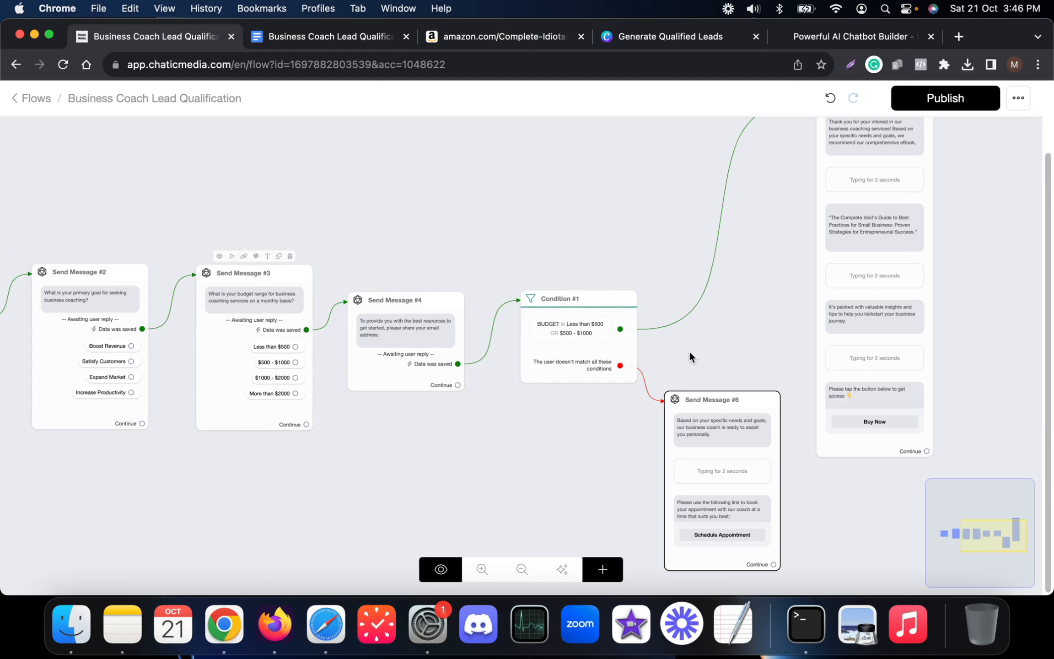
scroll(680, 350, down, 2)
scroll(674, 350, down, 1)
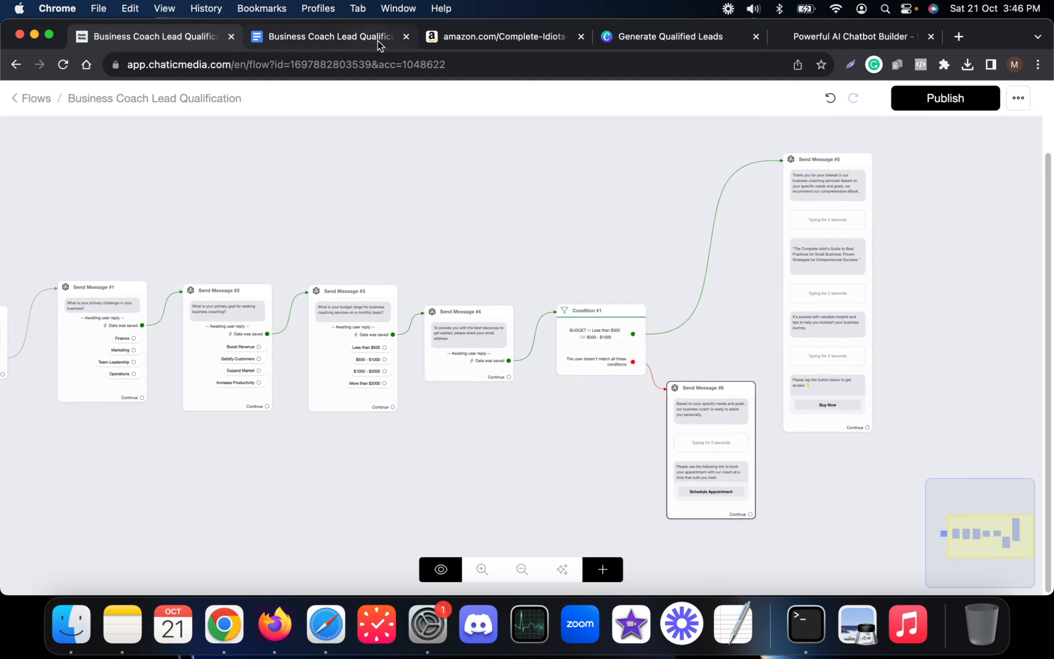
- Copy the chatbot trigger keyword "CoachMe" from the script document in Google Docs and return to the flow in Chatic Media
click(339, 35)
scroll(352, 298, up, 15)
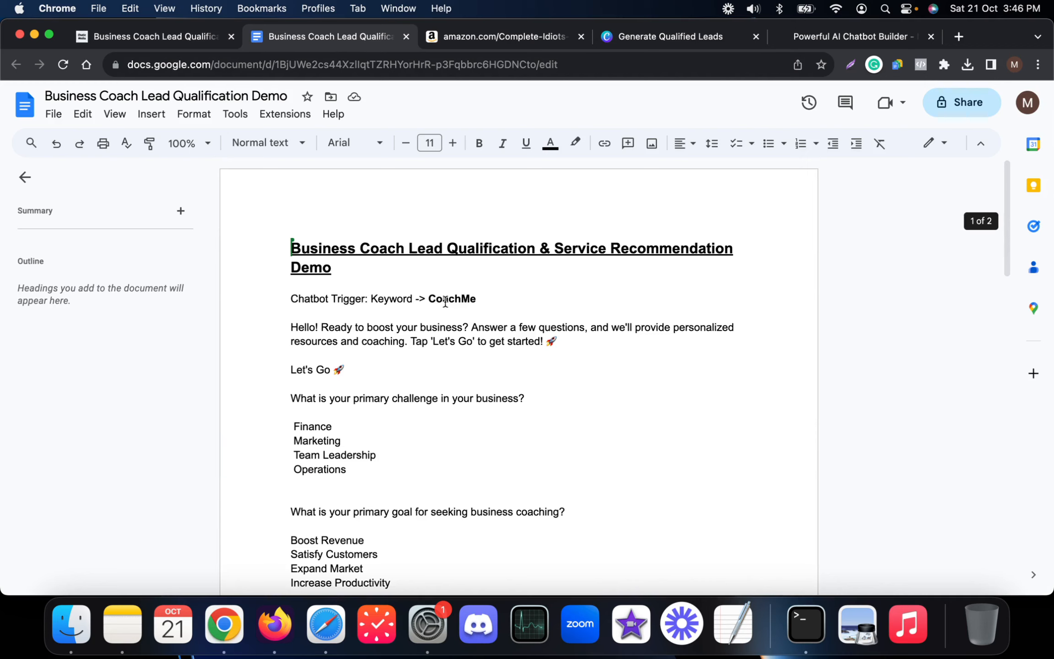
click(446, 300)
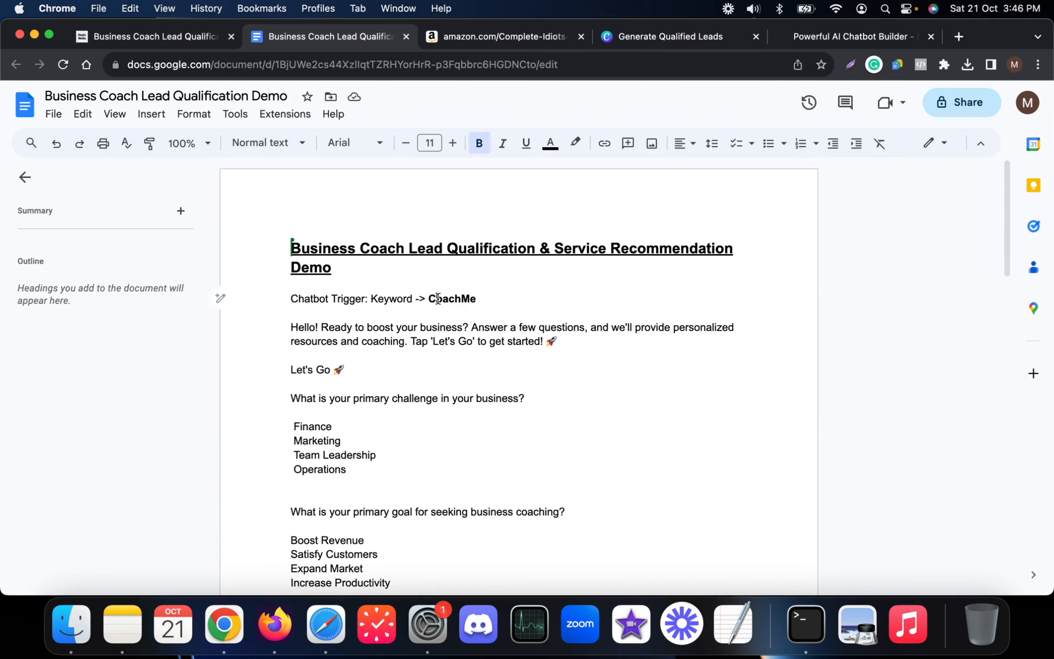
drag(428, 297, 502, 299)
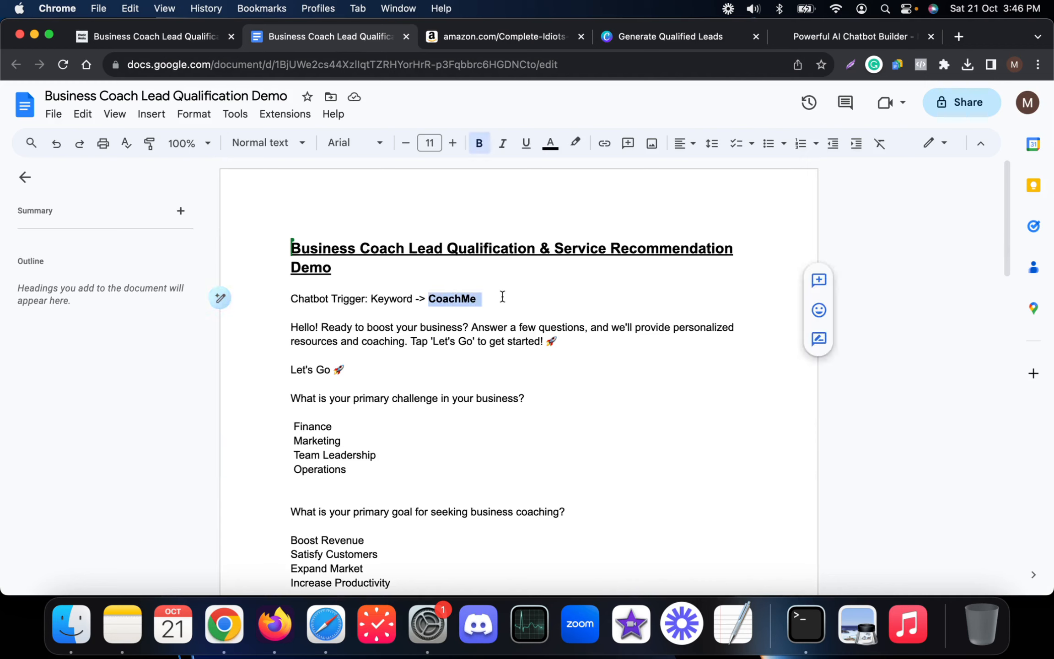
click(198, 40)
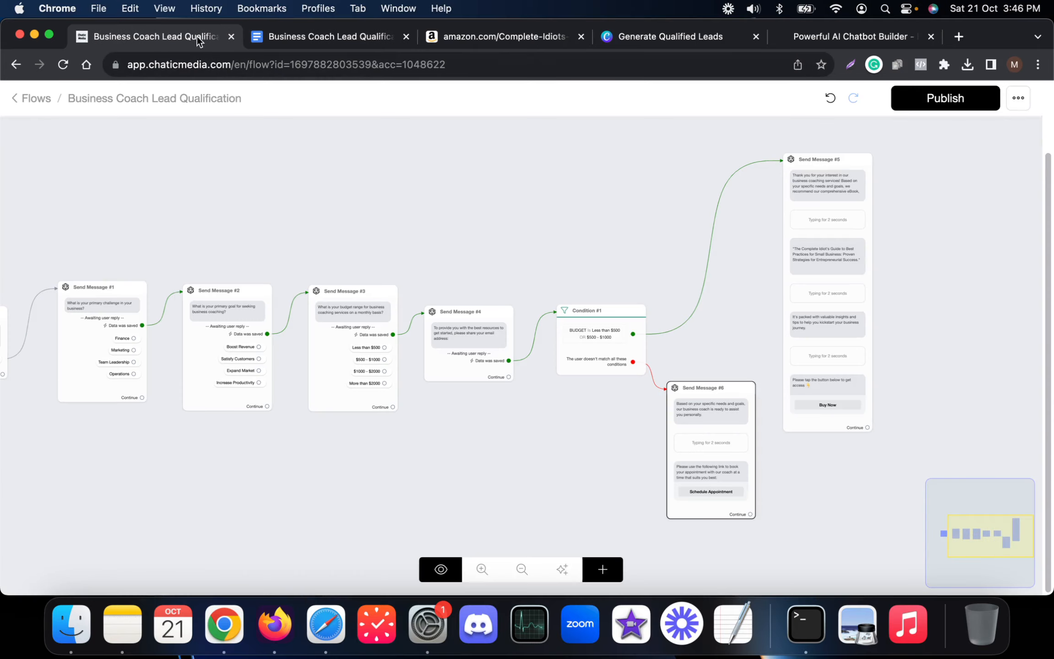
- Publish the flow again and open the account's Automated Responses in a separate browser tab
click(948, 108)
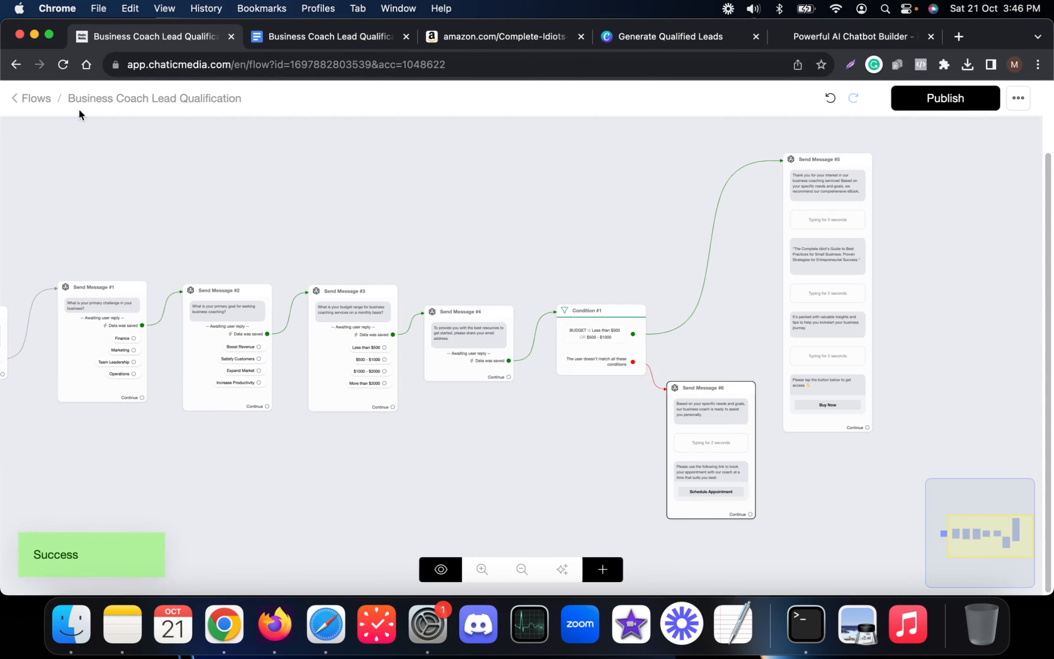
super+click(34, 99)
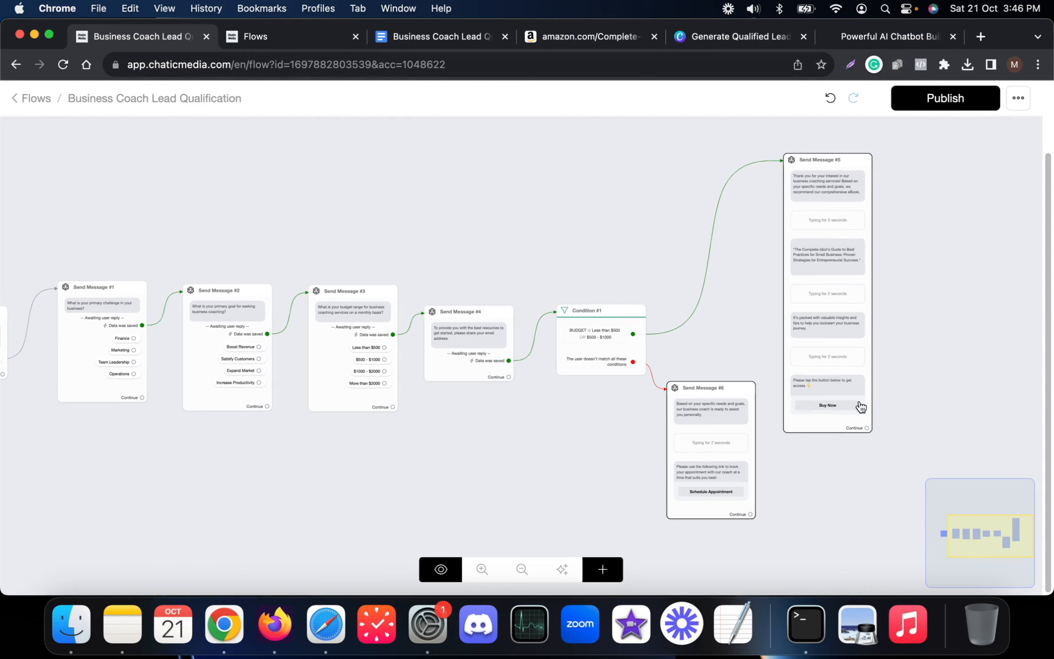
scroll(859, 404, down, 3)
click(302, 36)
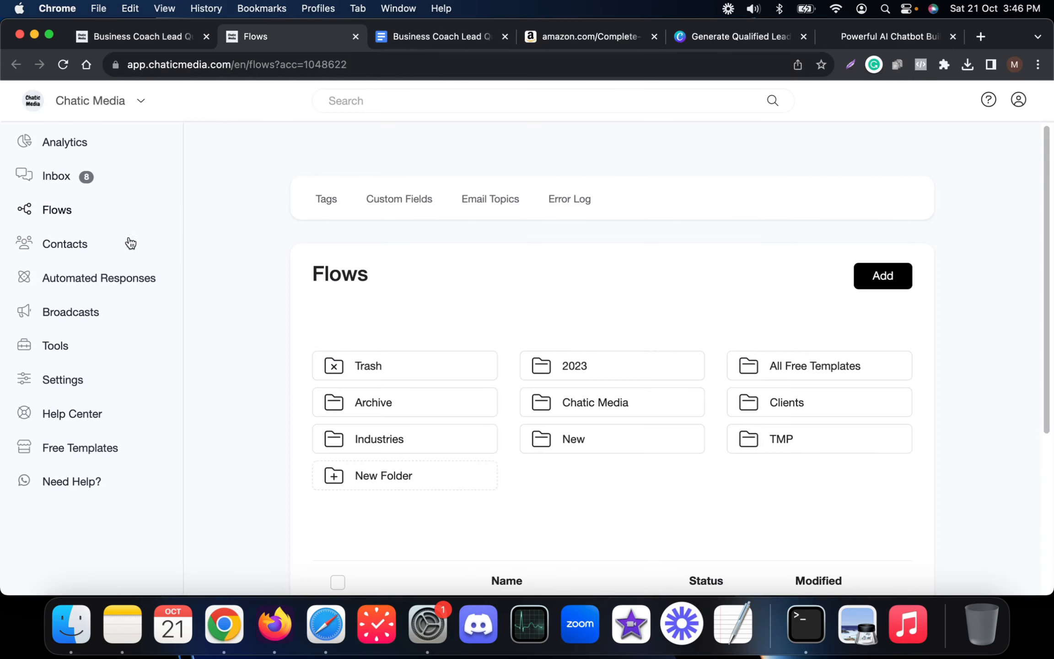
click(108, 278)
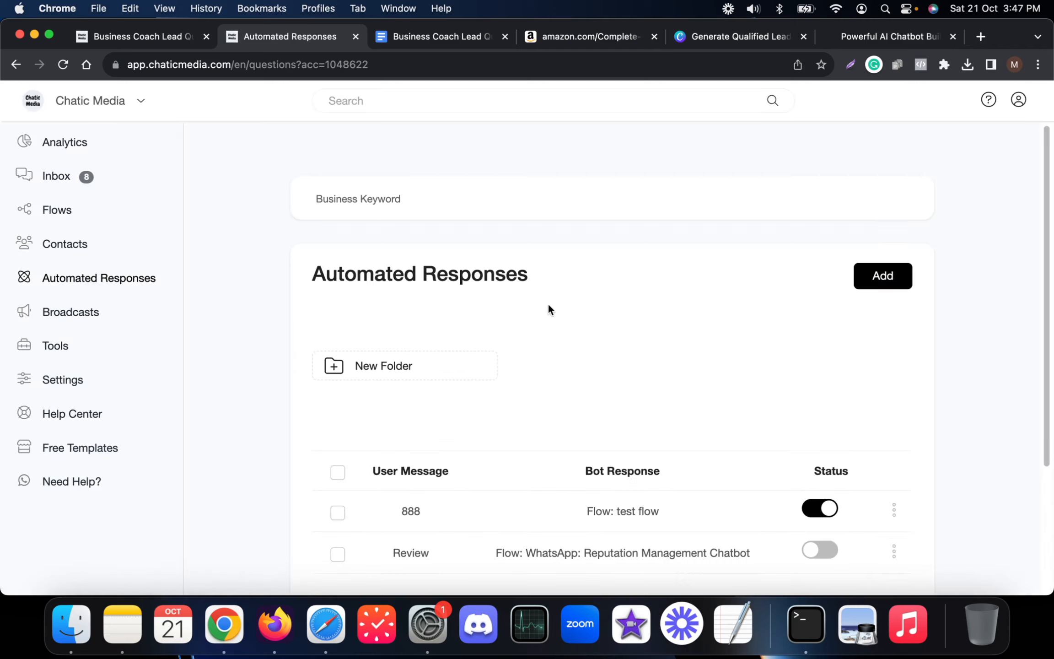
- Add an automated response with "CoachMe" as its user message
click(875, 280)
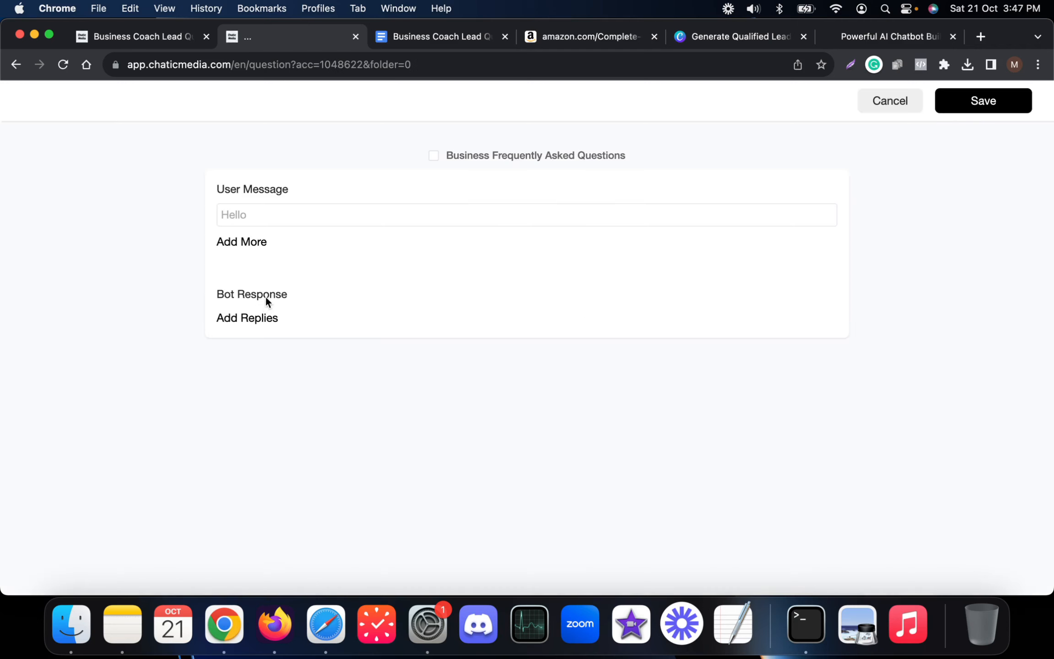
click(268, 219)
text(CoachMe)
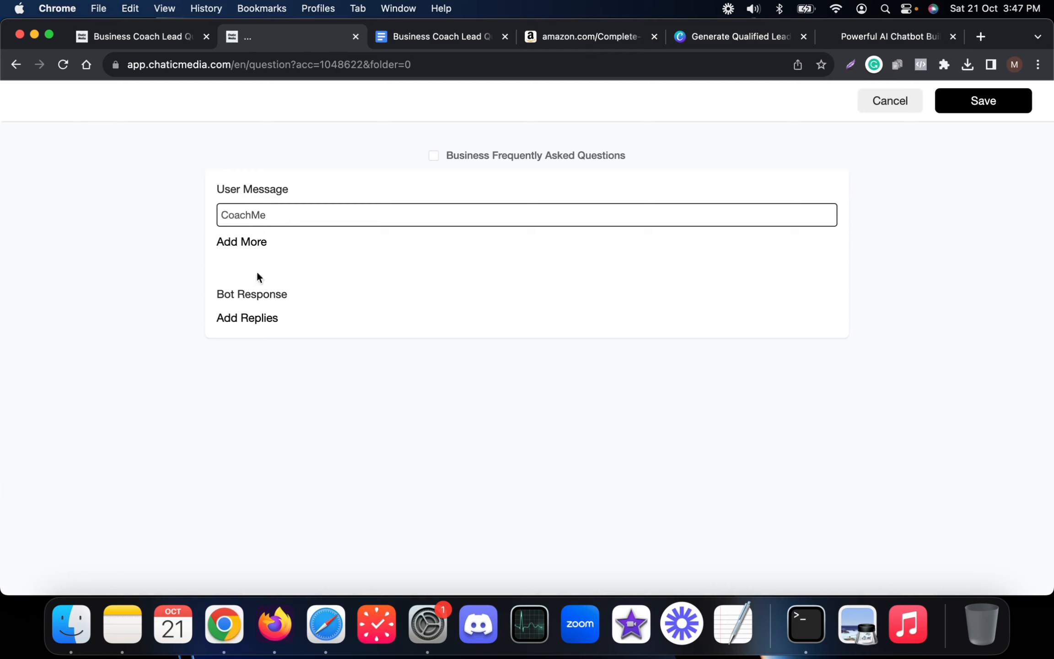
- Set the bot response to the Business Coach Lead Qualification flow and save the automated response
click(244, 318)
click(250, 369)
click(314, 327)
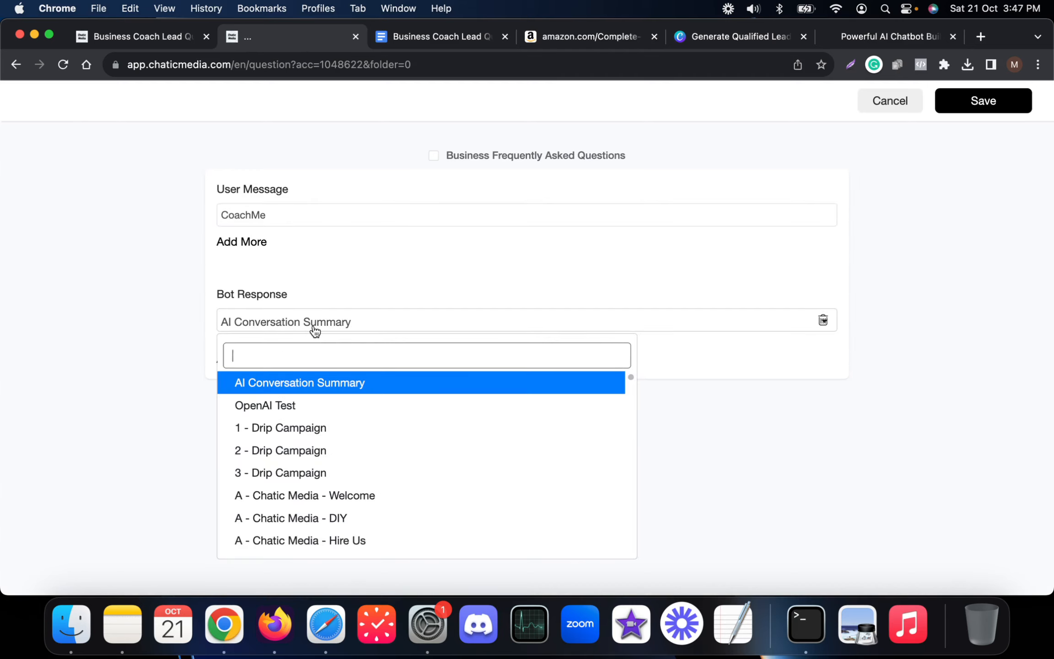
text(bus)
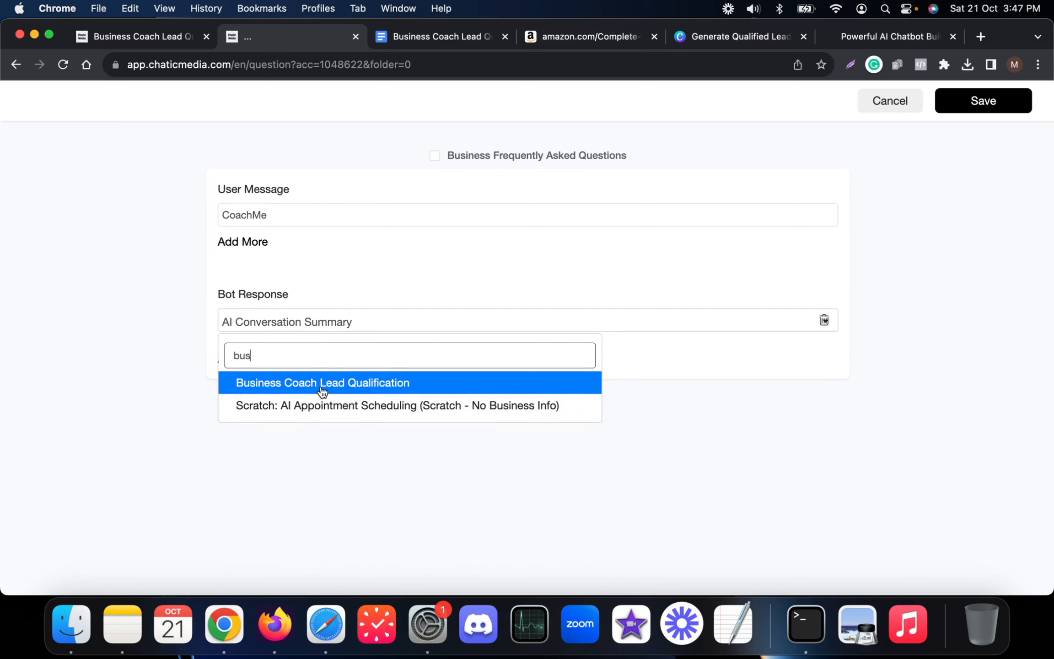
click(322, 388)
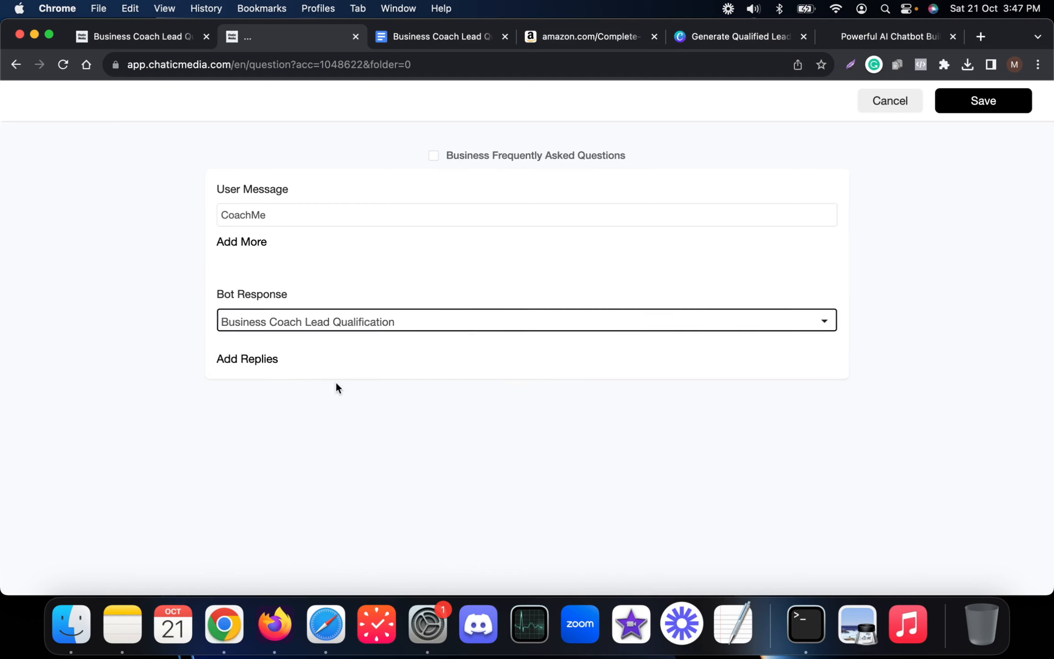
click(983, 100)
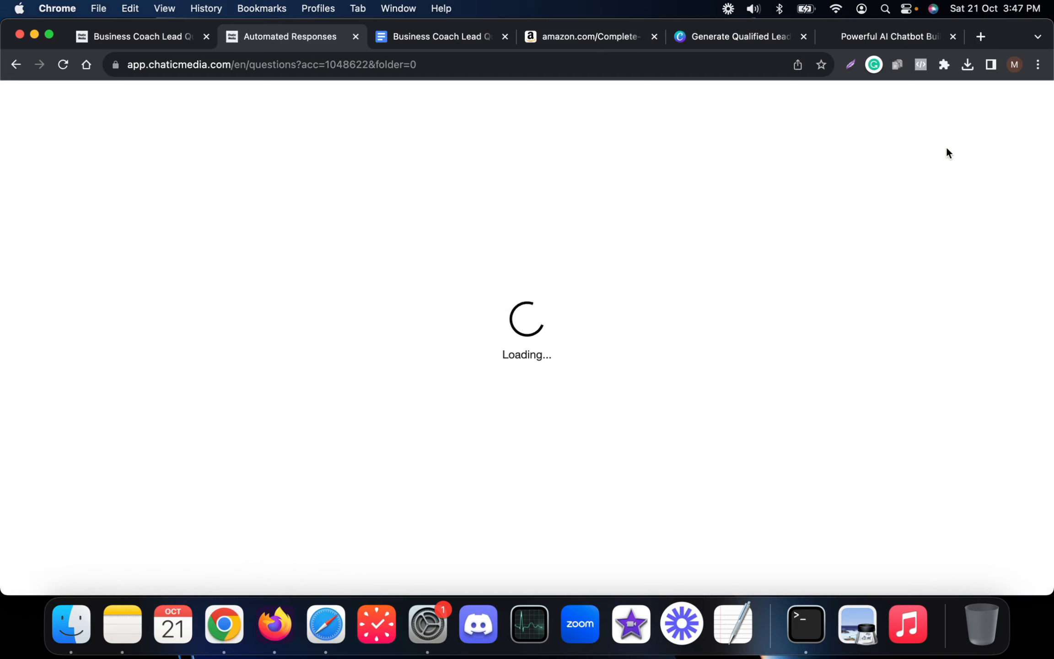
scroll(518, 507, down, 2)
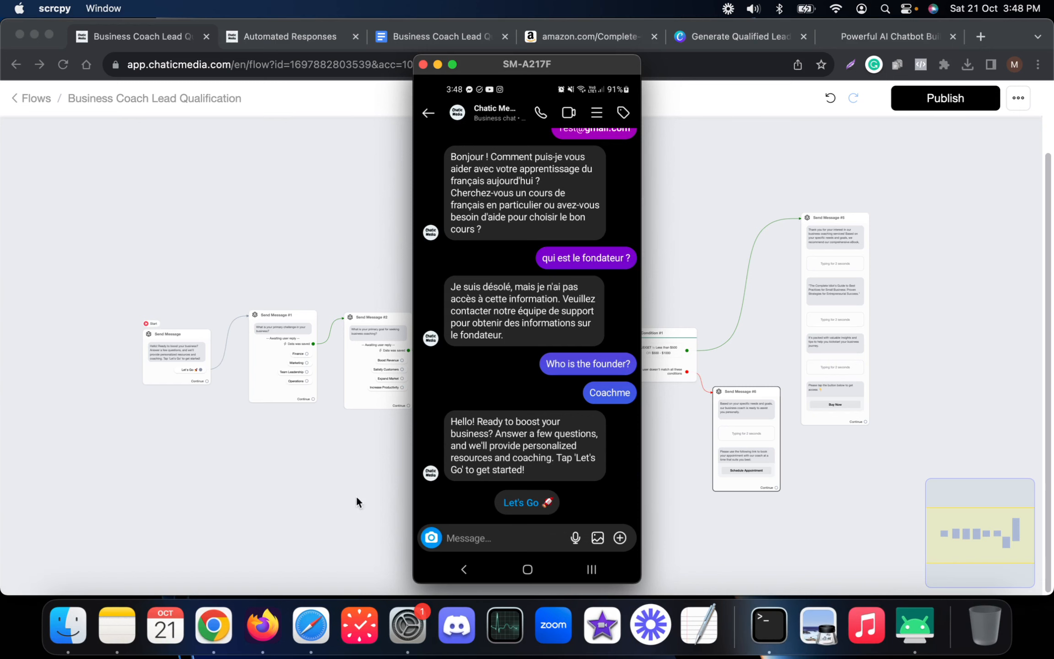
- Test the flow in the mirrored phone chat by opening the primary goal options, review the conversation, and switch to the Canva page "Generate Qualified Leads"
scroll(184, 361, up, 5)
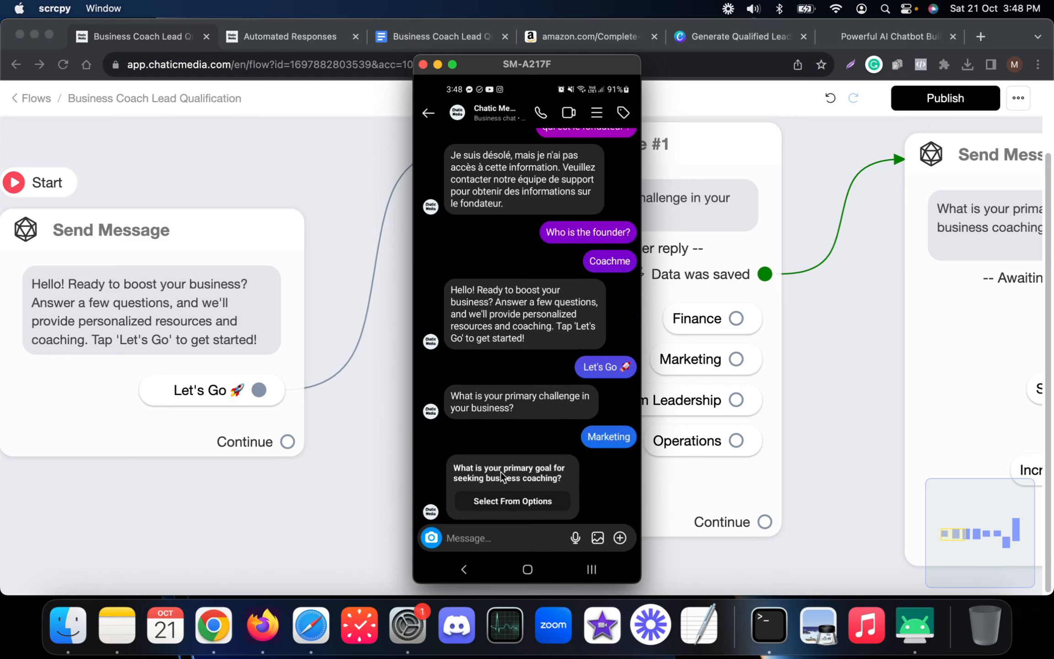
scroll(348, 419, down, 5)
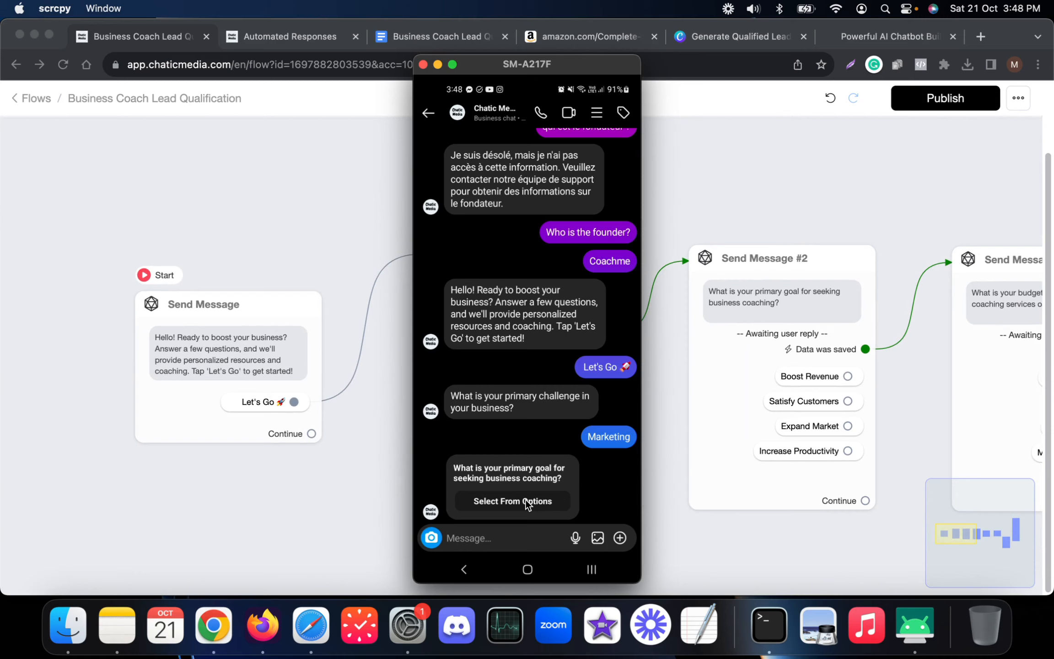
click(525, 500)
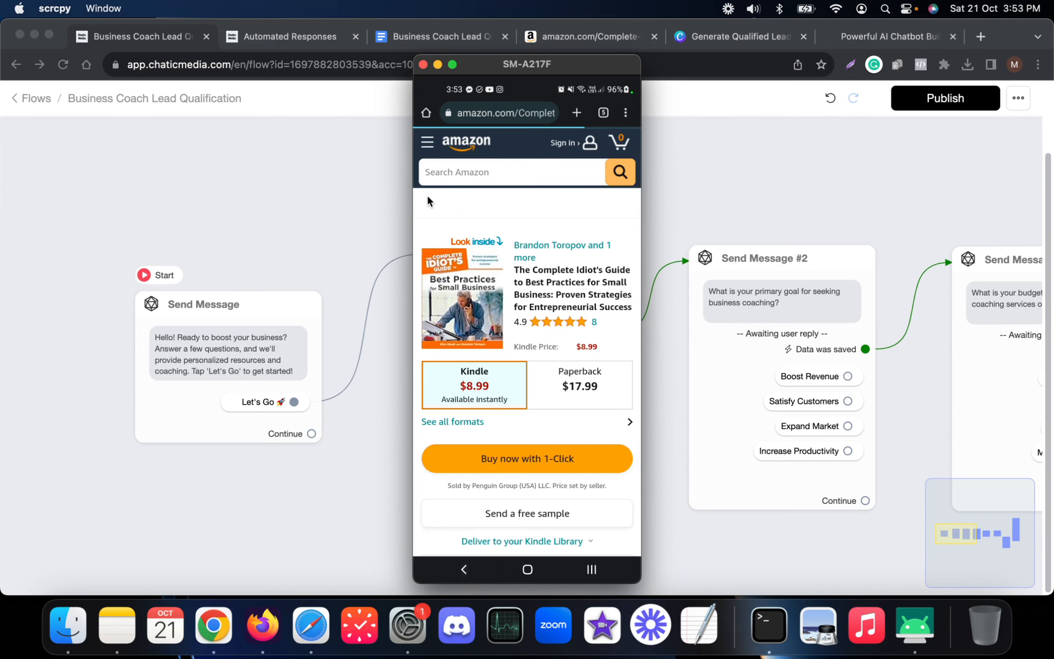
scroll(429, 200, up, 5)
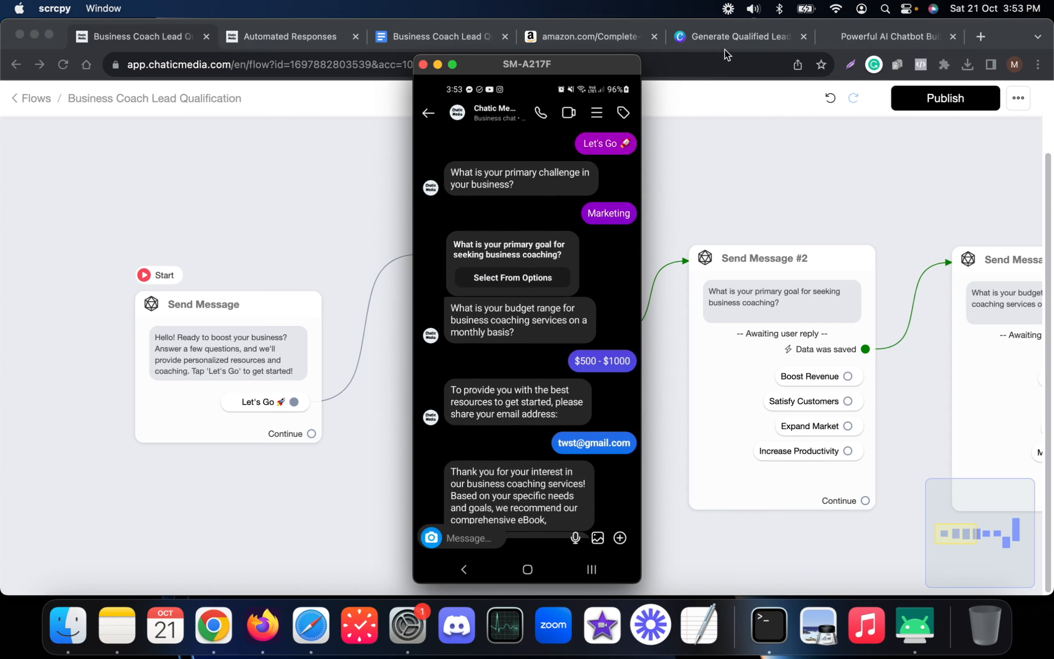
click(737, 42)
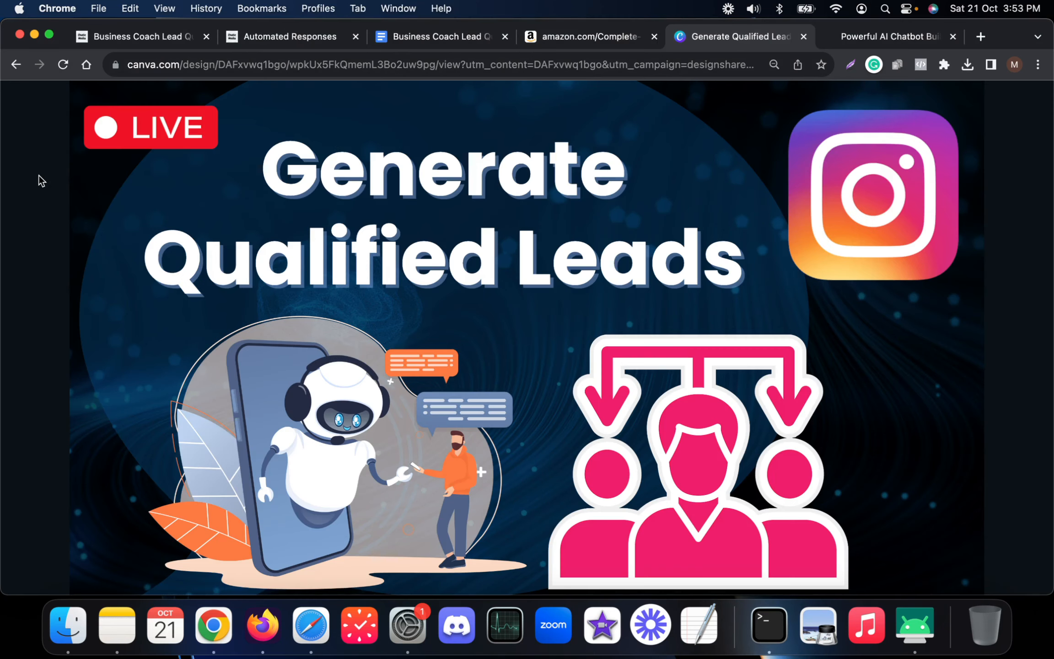